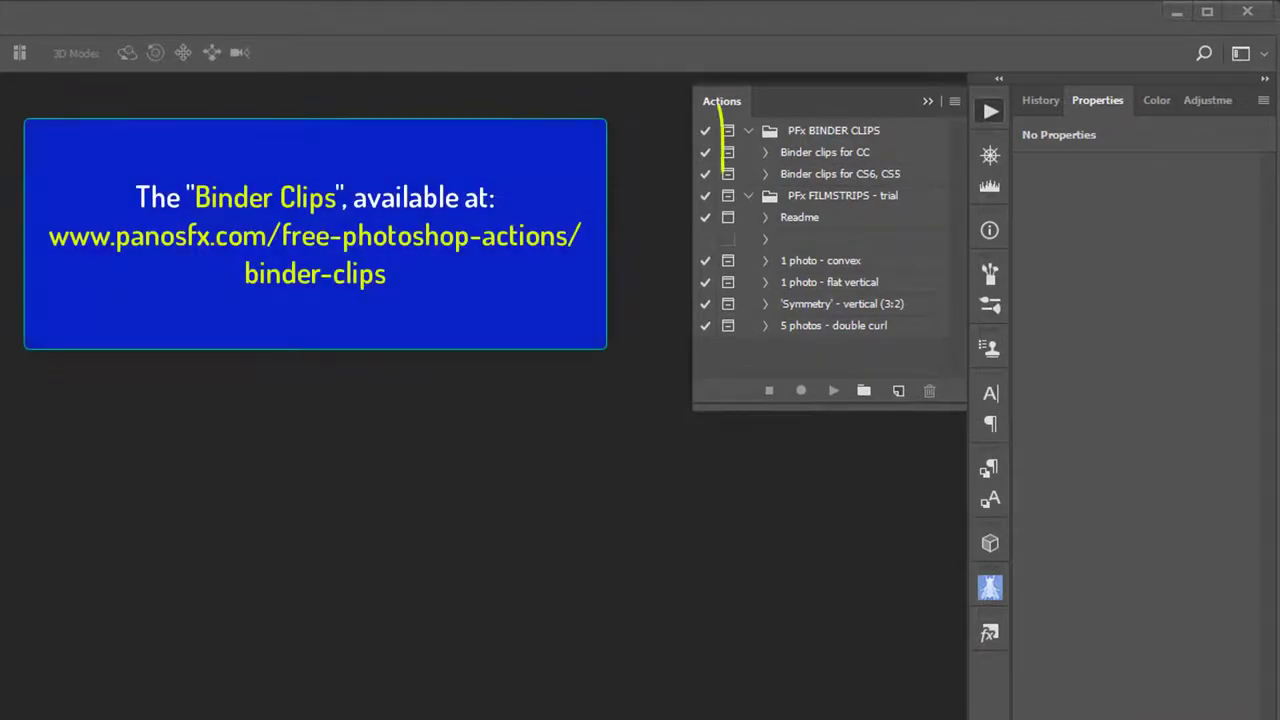
Expand the PFx BINDER CLIPS and PFx FILMSTRIPS sets and select the 'Binder clips for CC' action.
click(866, 132)
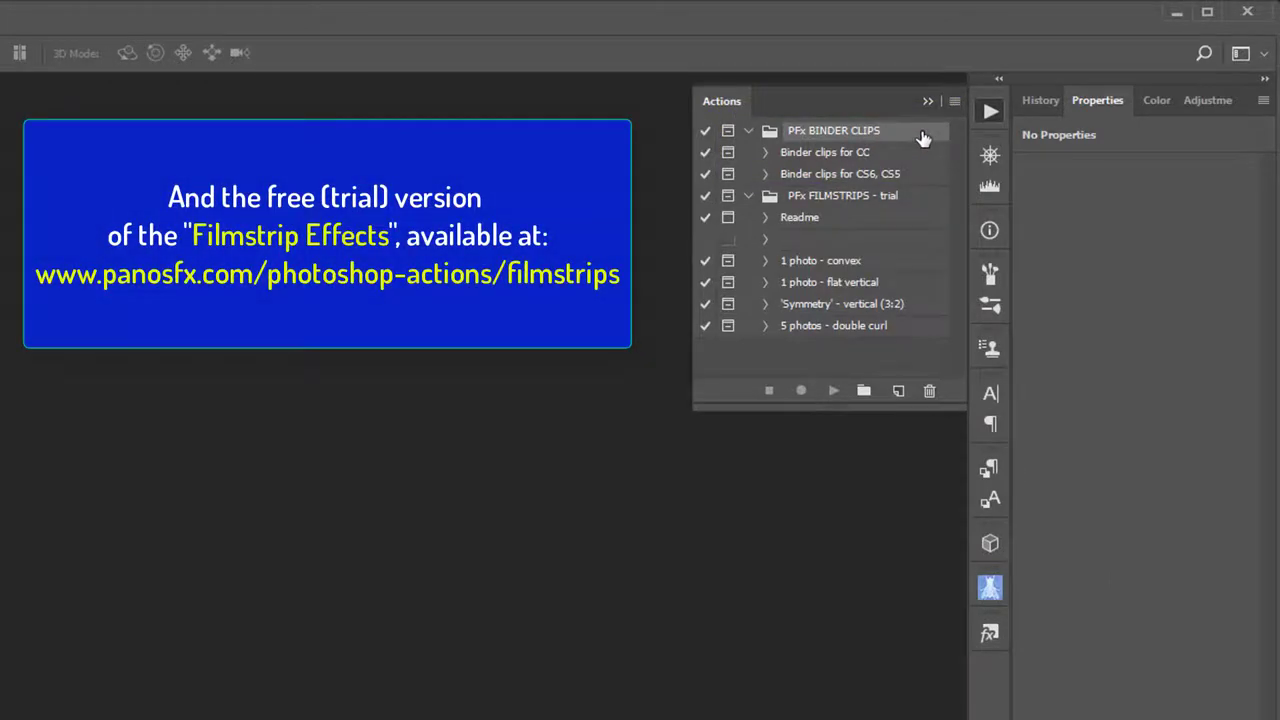
click(909, 200)
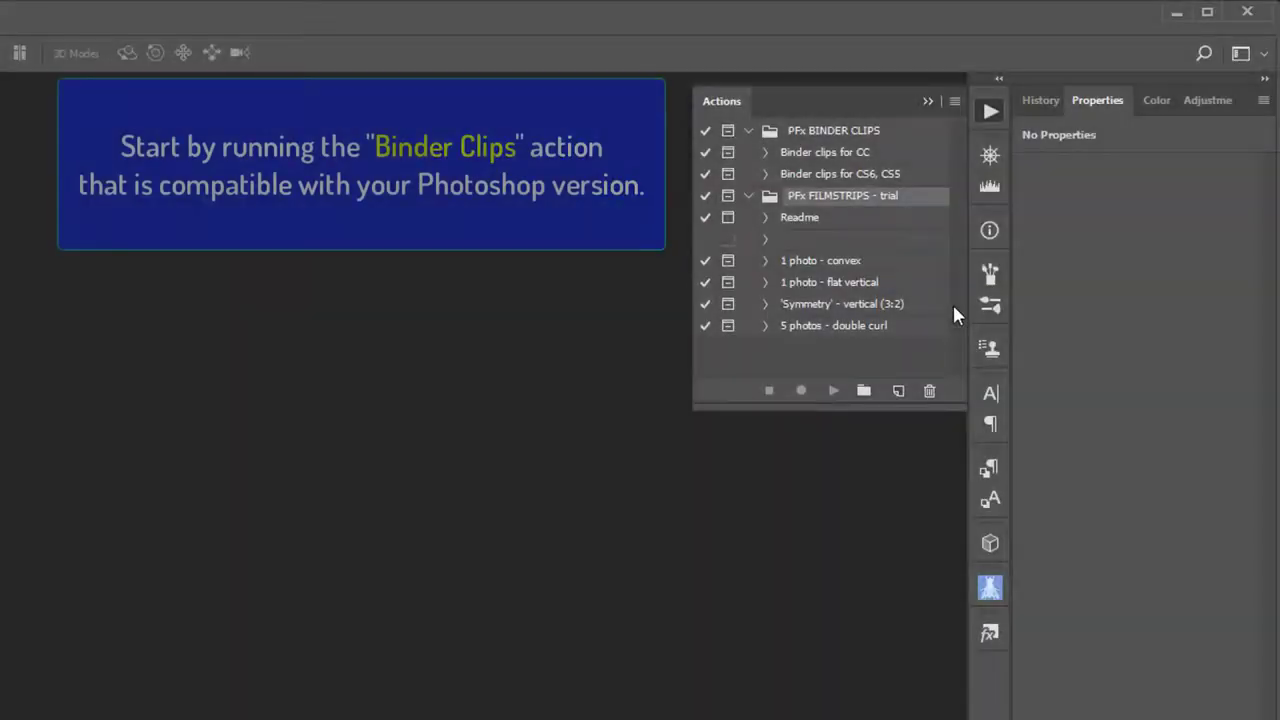
click(896, 155)
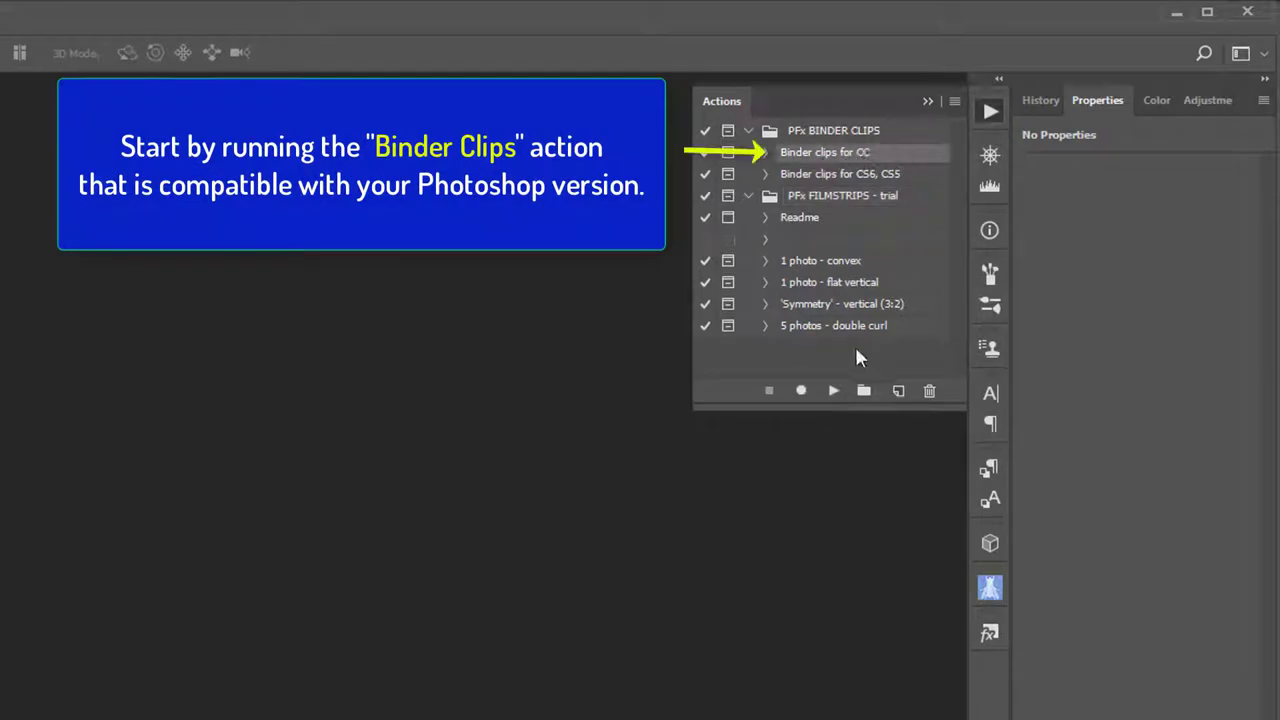
Run 'Binder clips for CC' with the suggested clip colour, stop after two clips, and collapse the set.
click(833, 391)
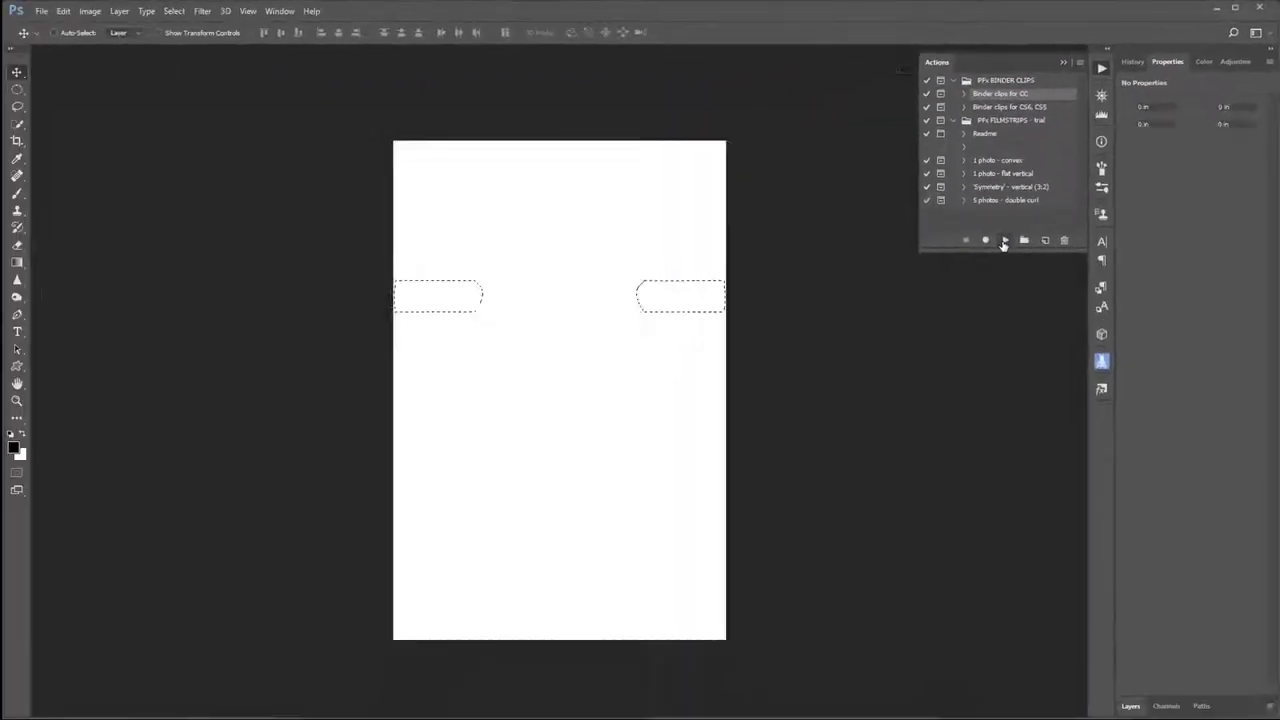
key(Return)
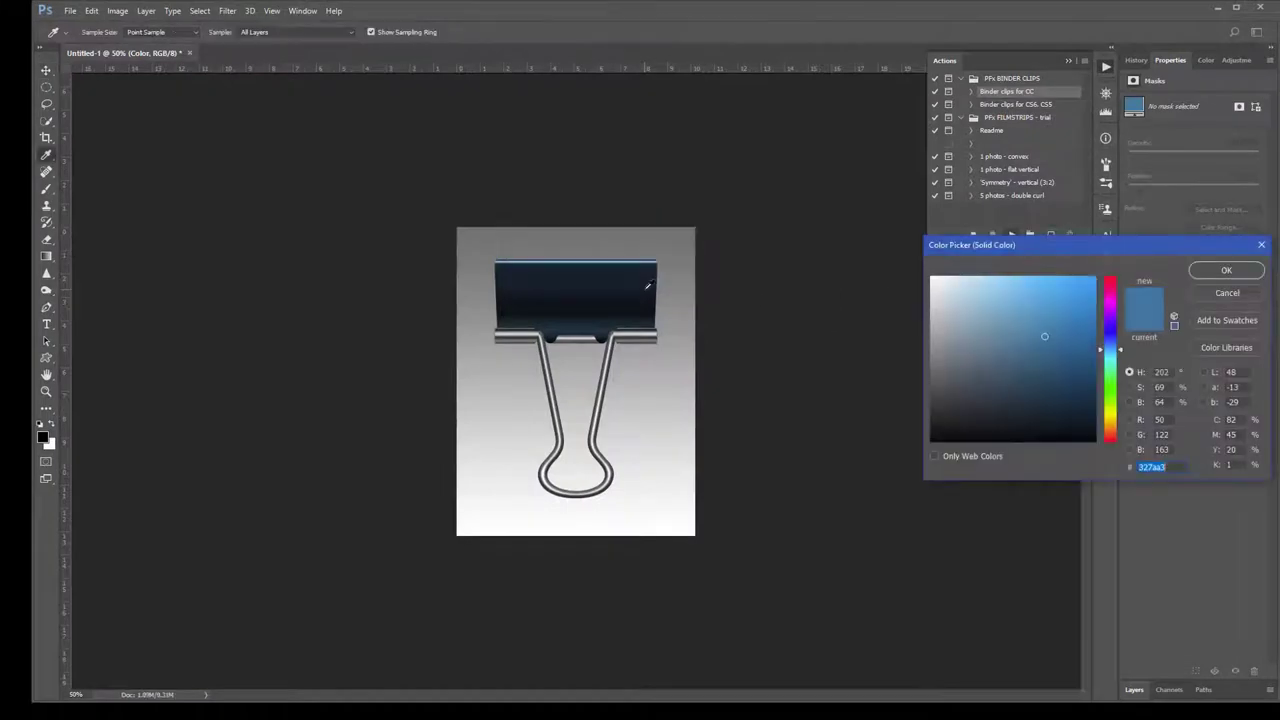
click(1222, 272)
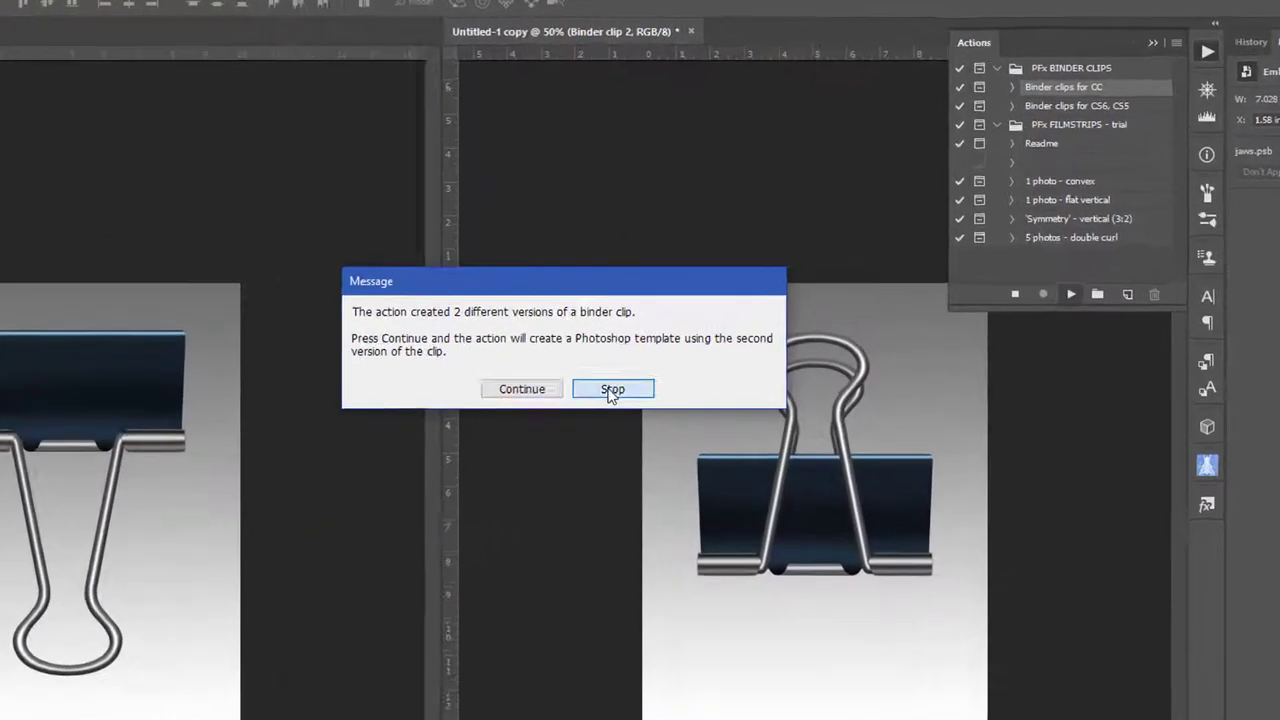
click(706, 336)
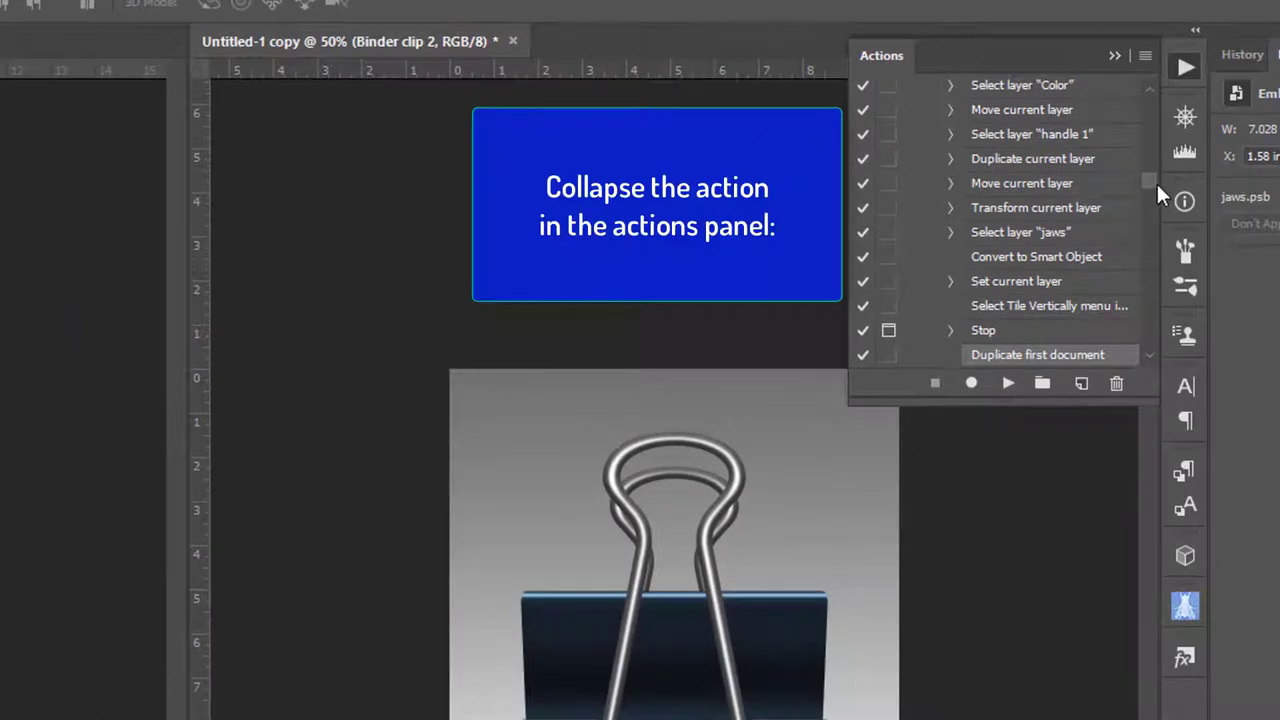
drag(1151, 180, 1150, 93)
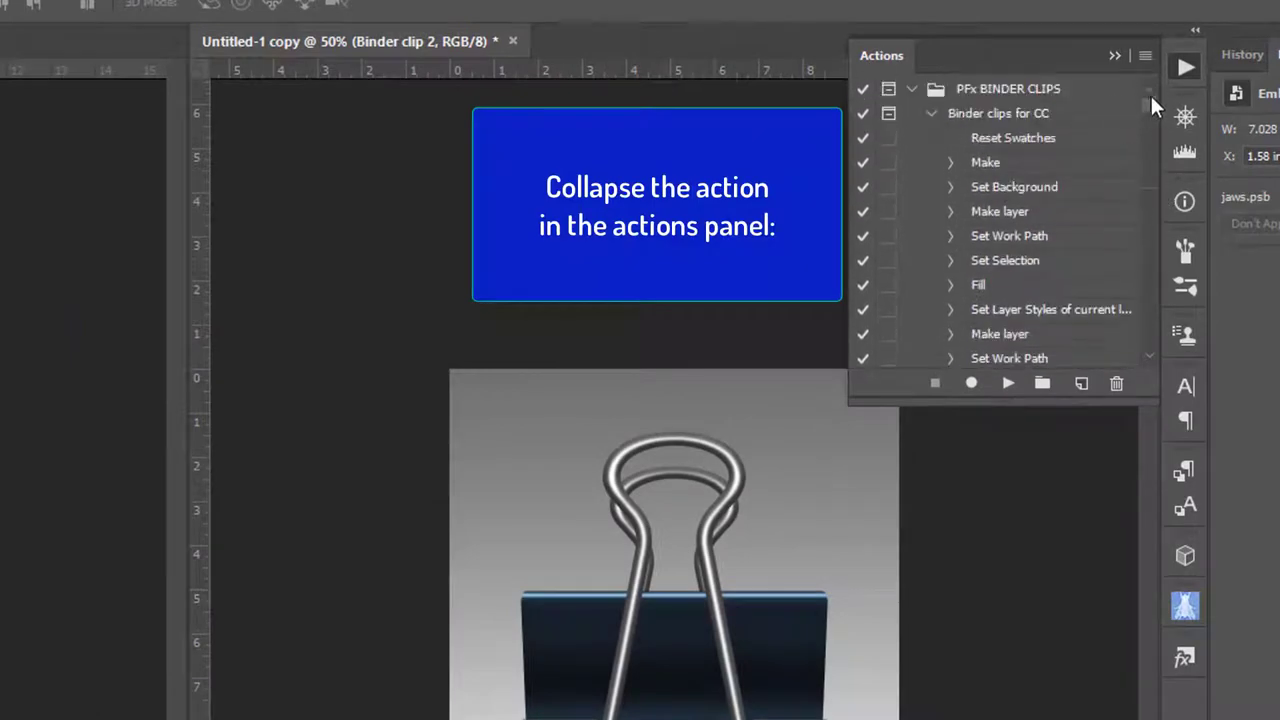
click(912, 90)
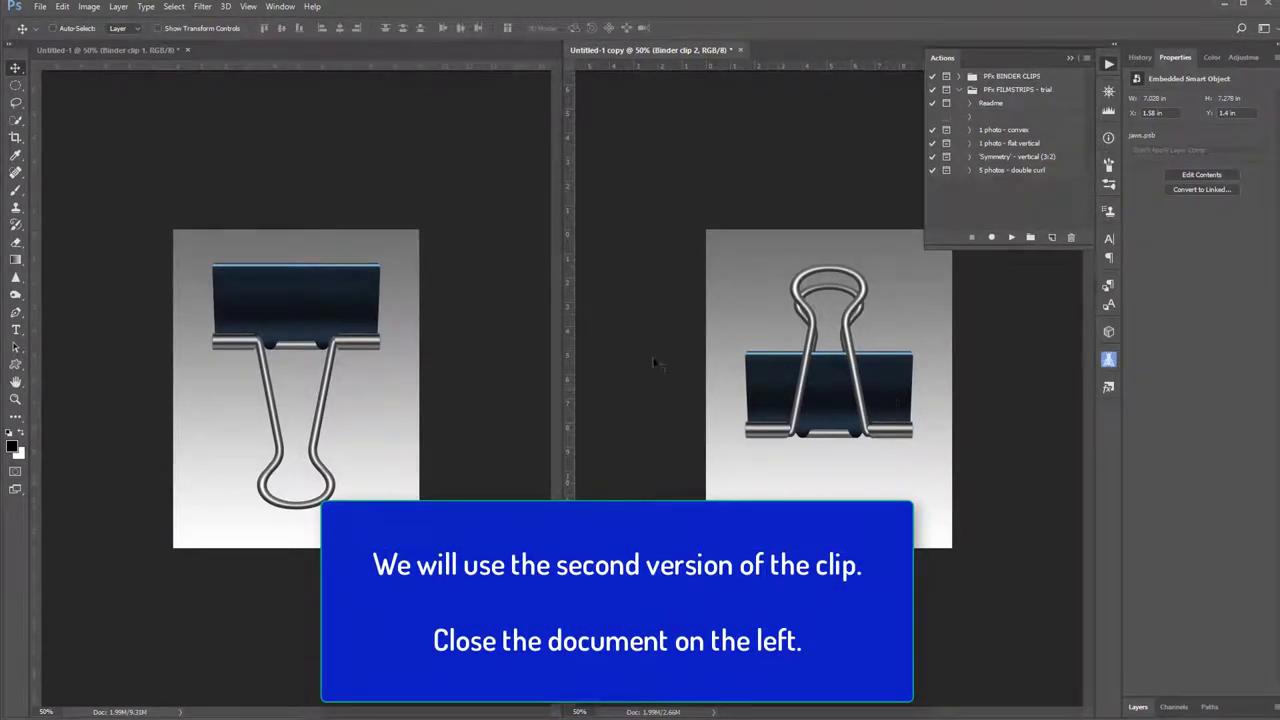
Close Untitled-1 without saving and select the '1 photo - flat vertical' action.
click(188, 49)
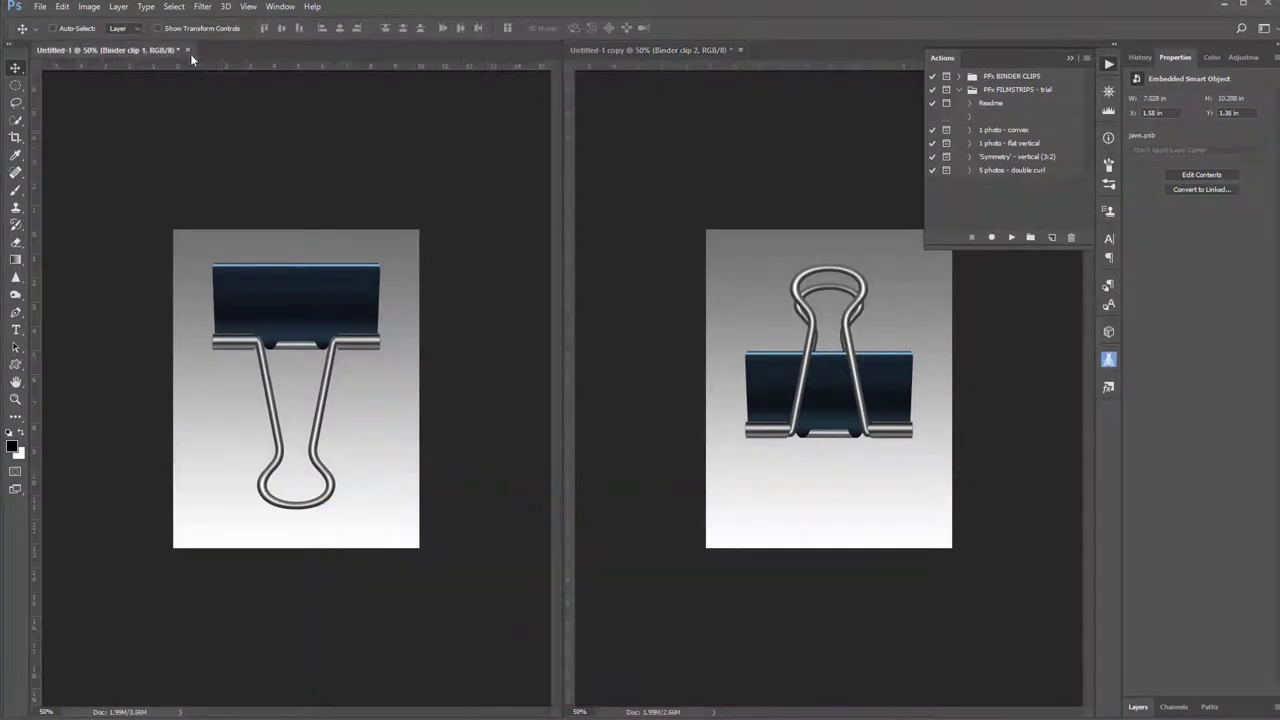
click(615, 284)
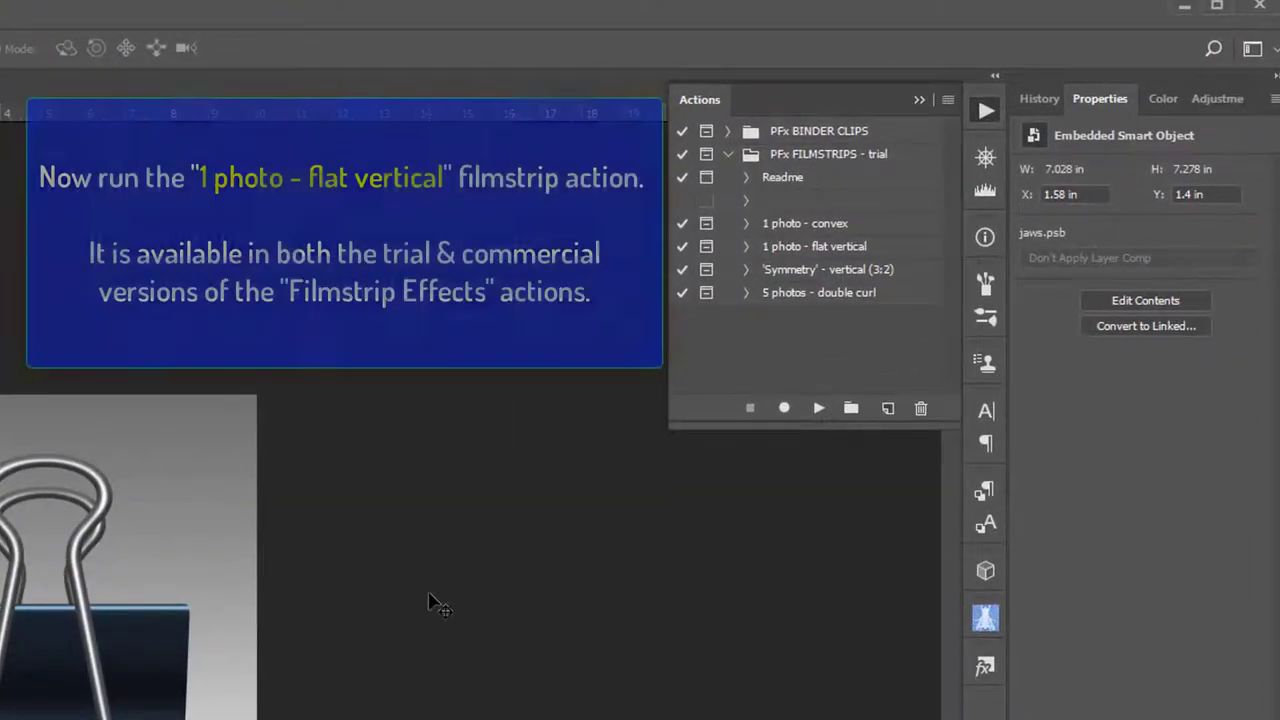
click(893, 257)
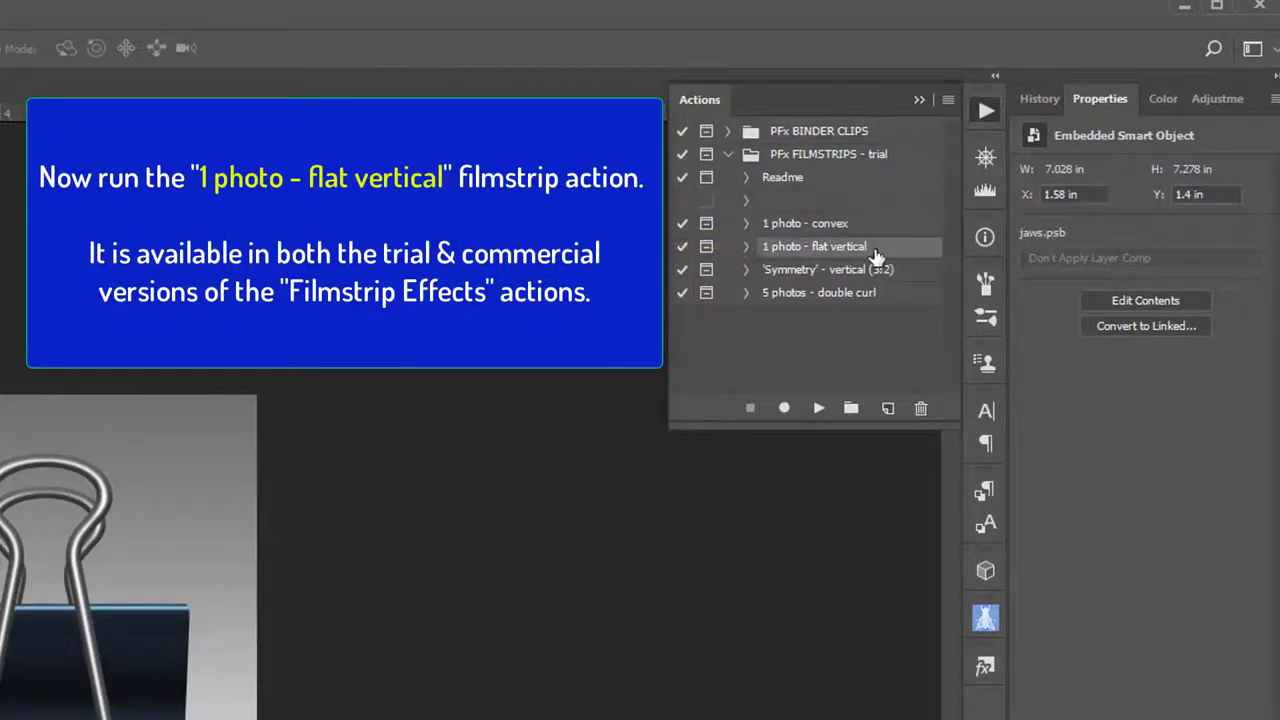
Run '1 photo - flat vertical' with a 900 × 600 px filmstrip size.
click(819, 408)
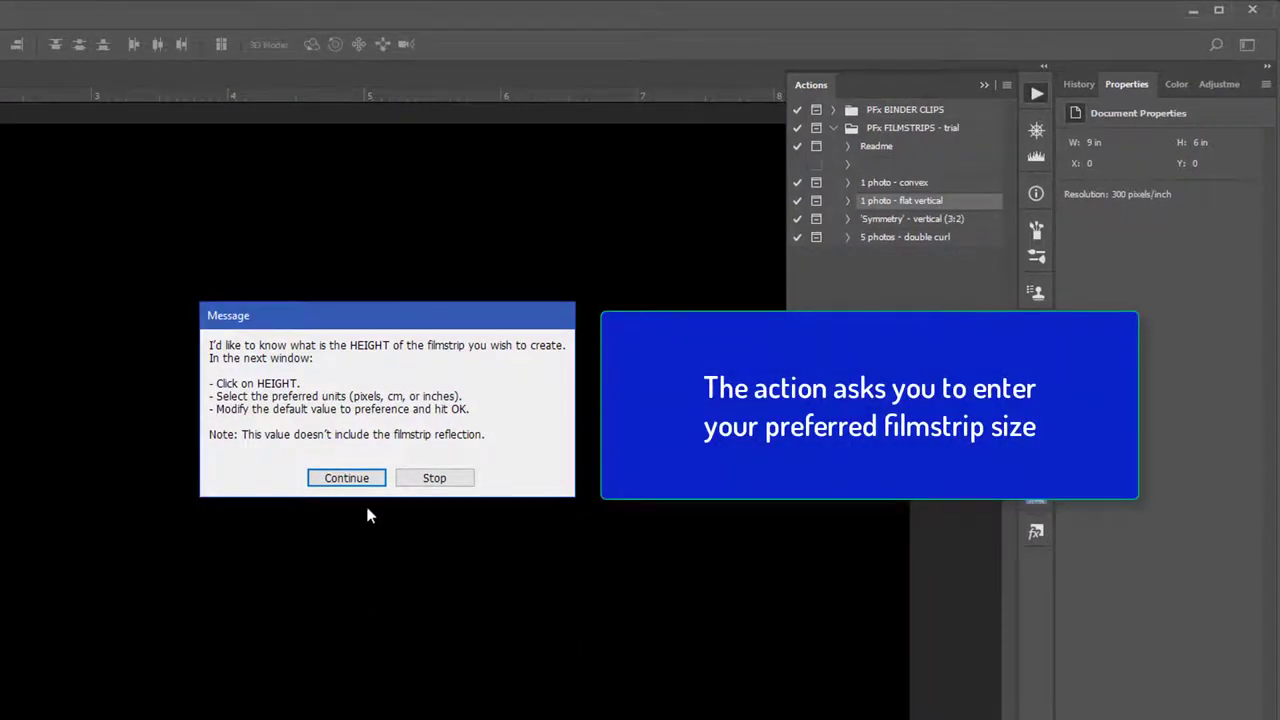
click(350, 478)
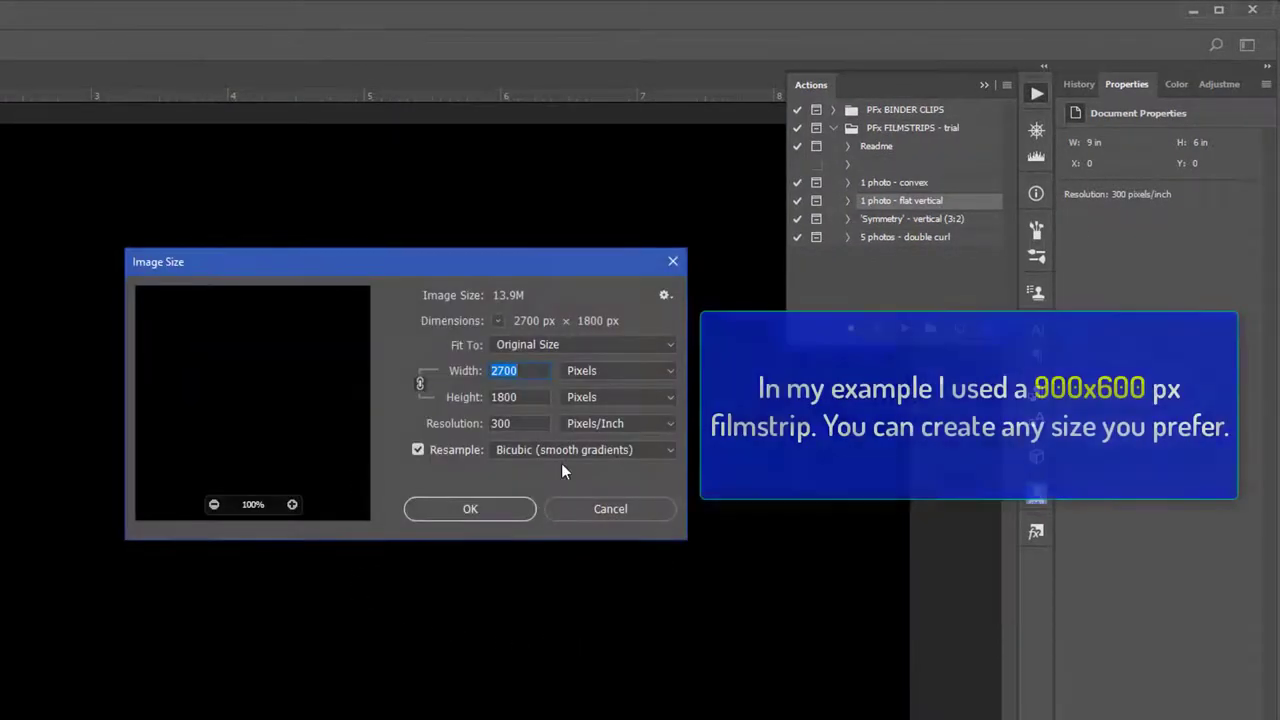
text(900)
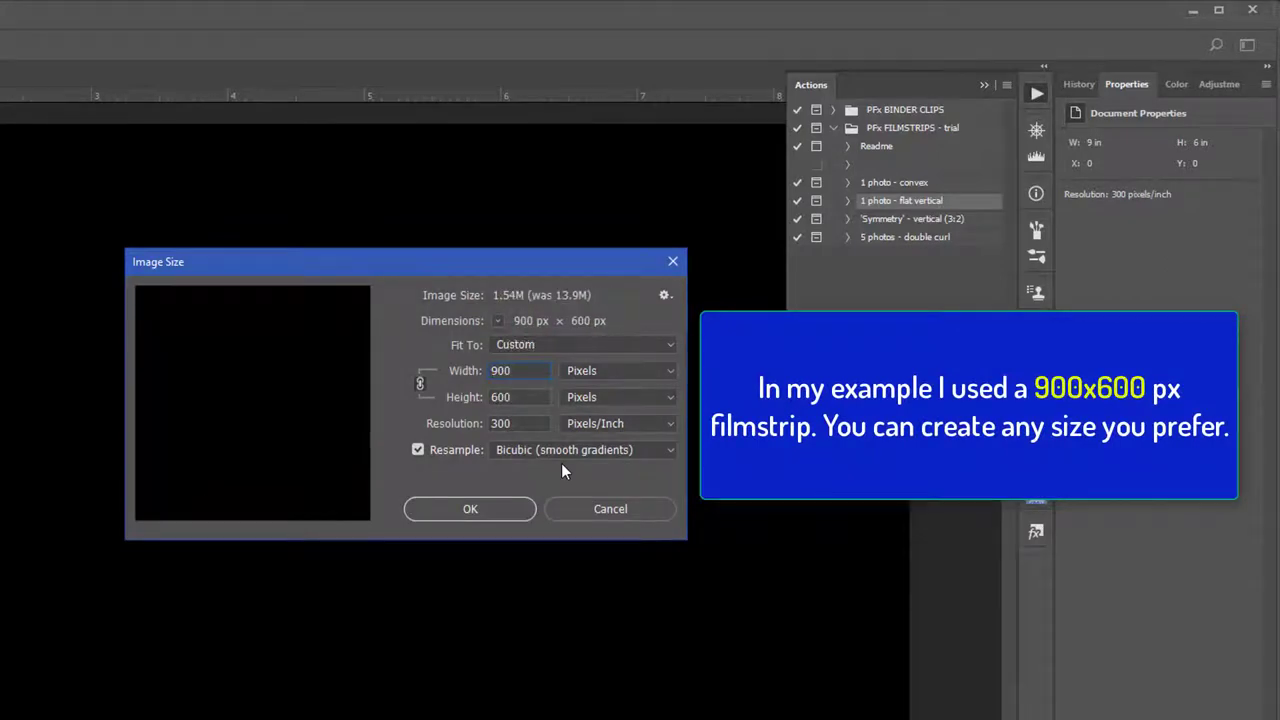
key(Return)
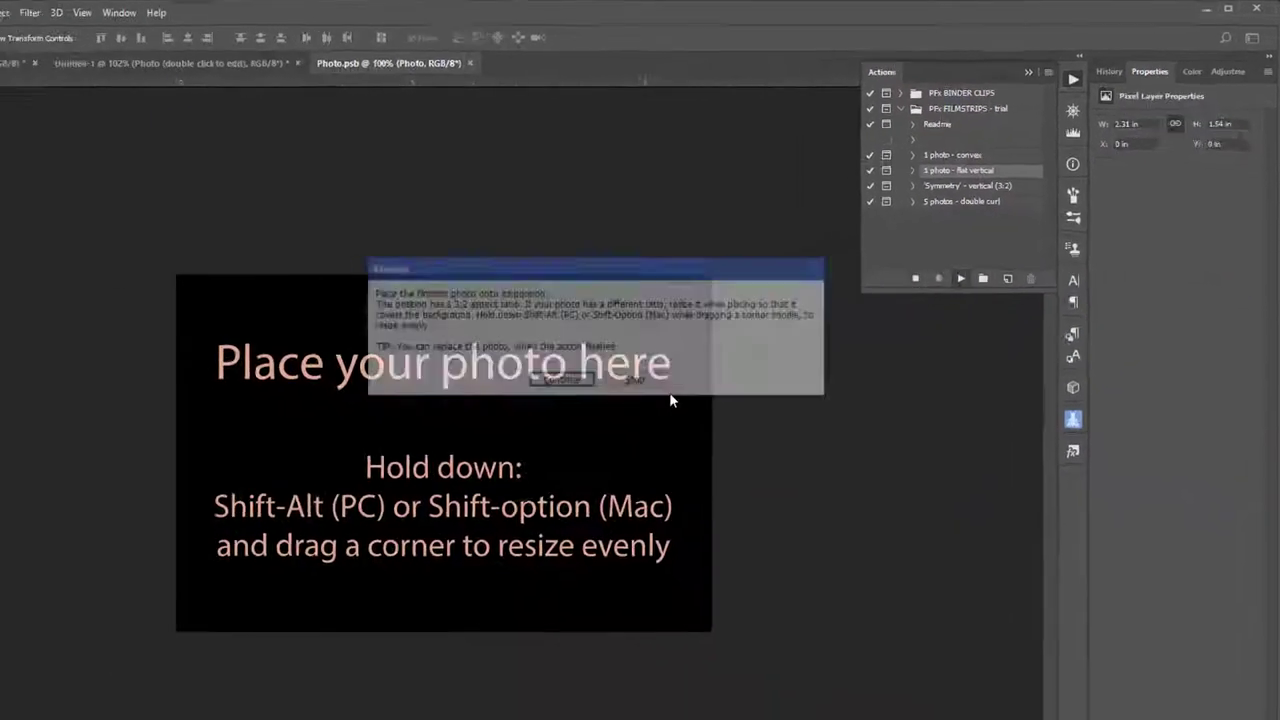
Place the beach sunset photo, enlarged from its centre and shifted up to fill the frame.
key(Return)
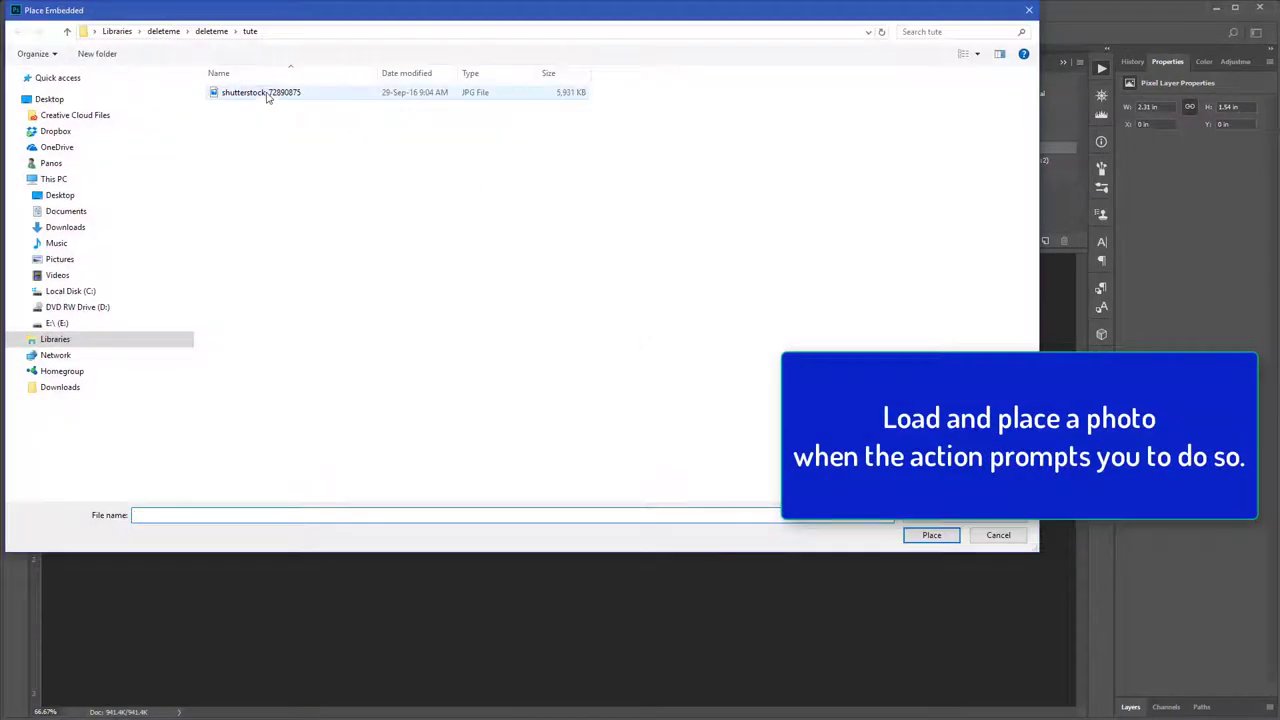
double_click(268, 95)
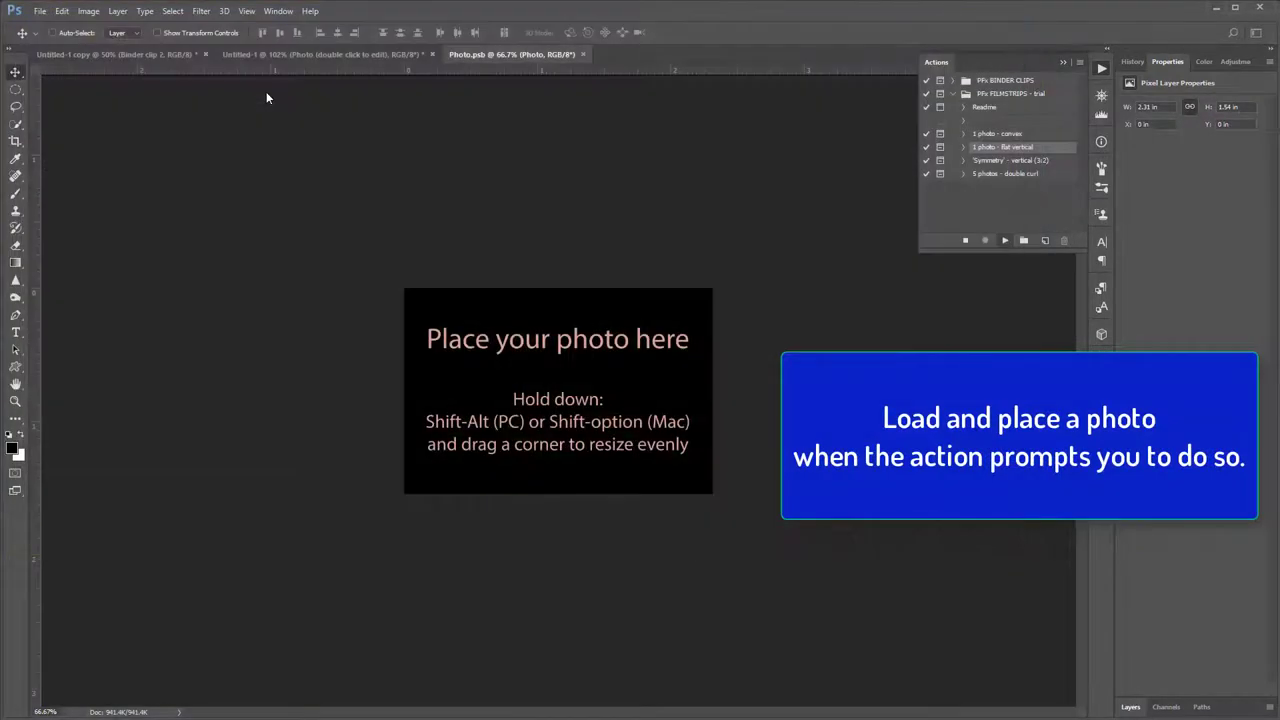
drag(662, 288, 716, 234)
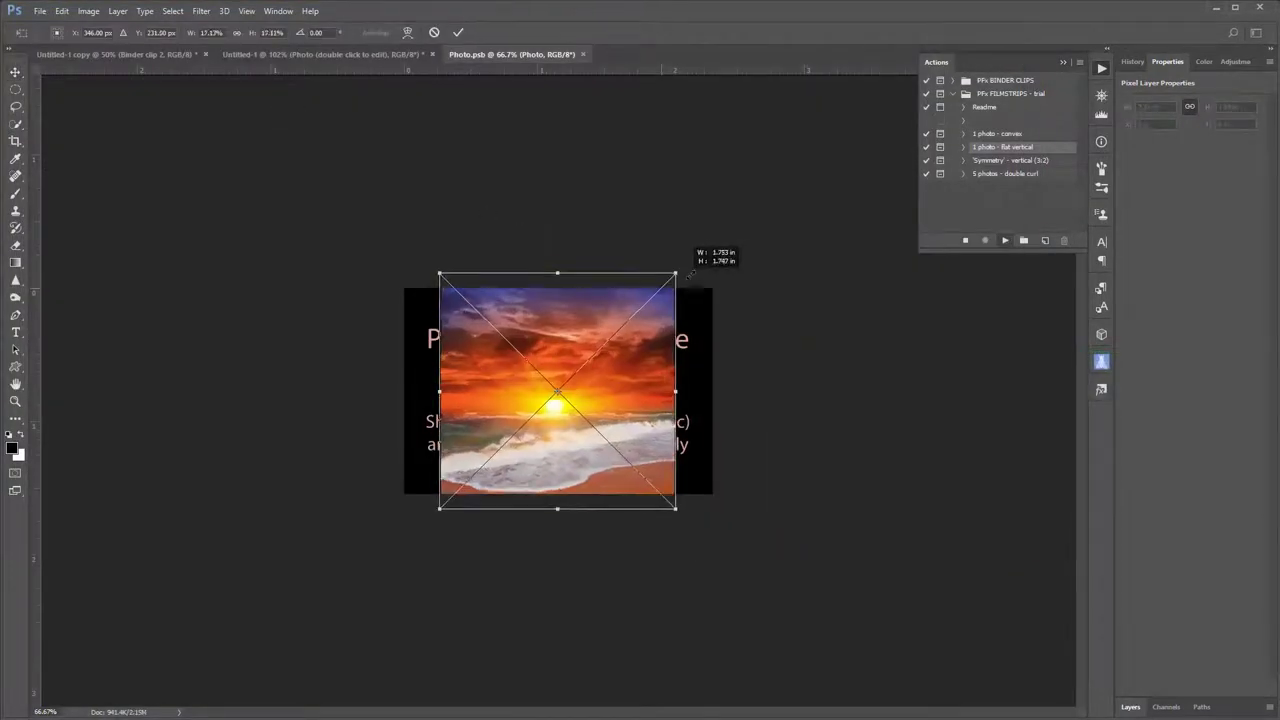
drag(643, 398, 623, 354)
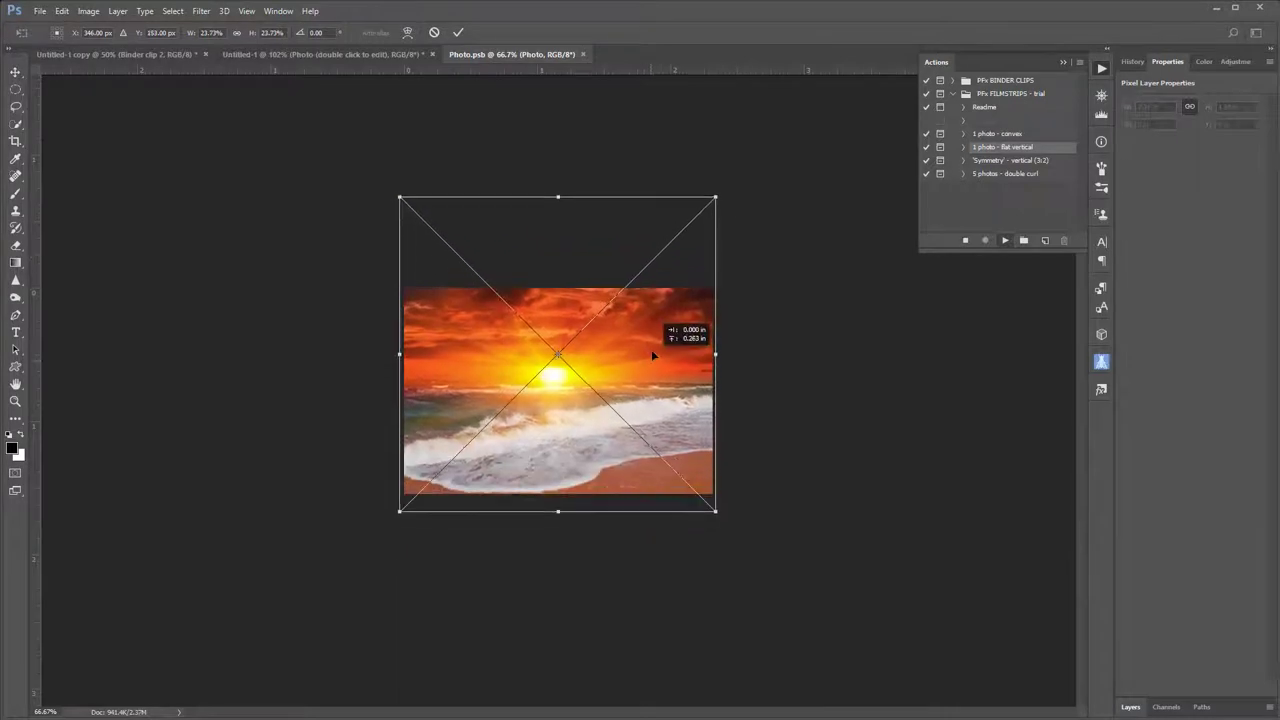
key(Return)
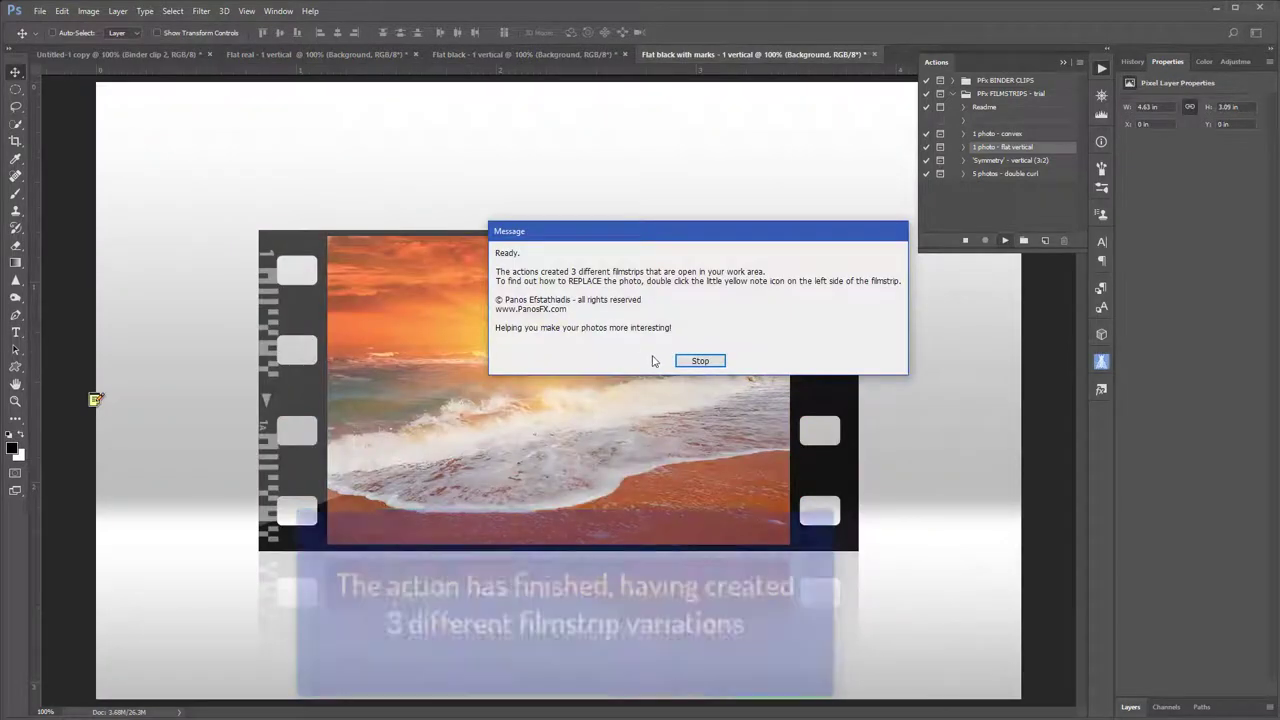
Dismiss the finish message and compare the Flat real, Flat black and marked filmstrip variants.
click(686, 362)
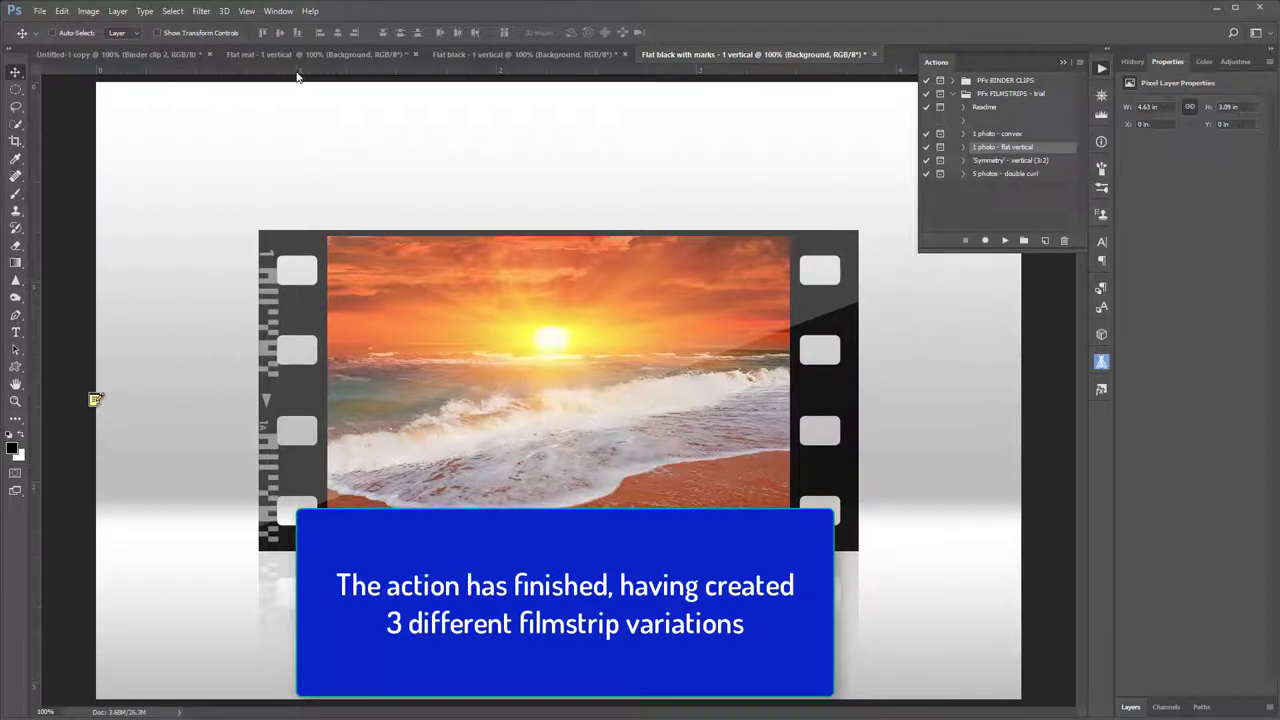
click(299, 54)
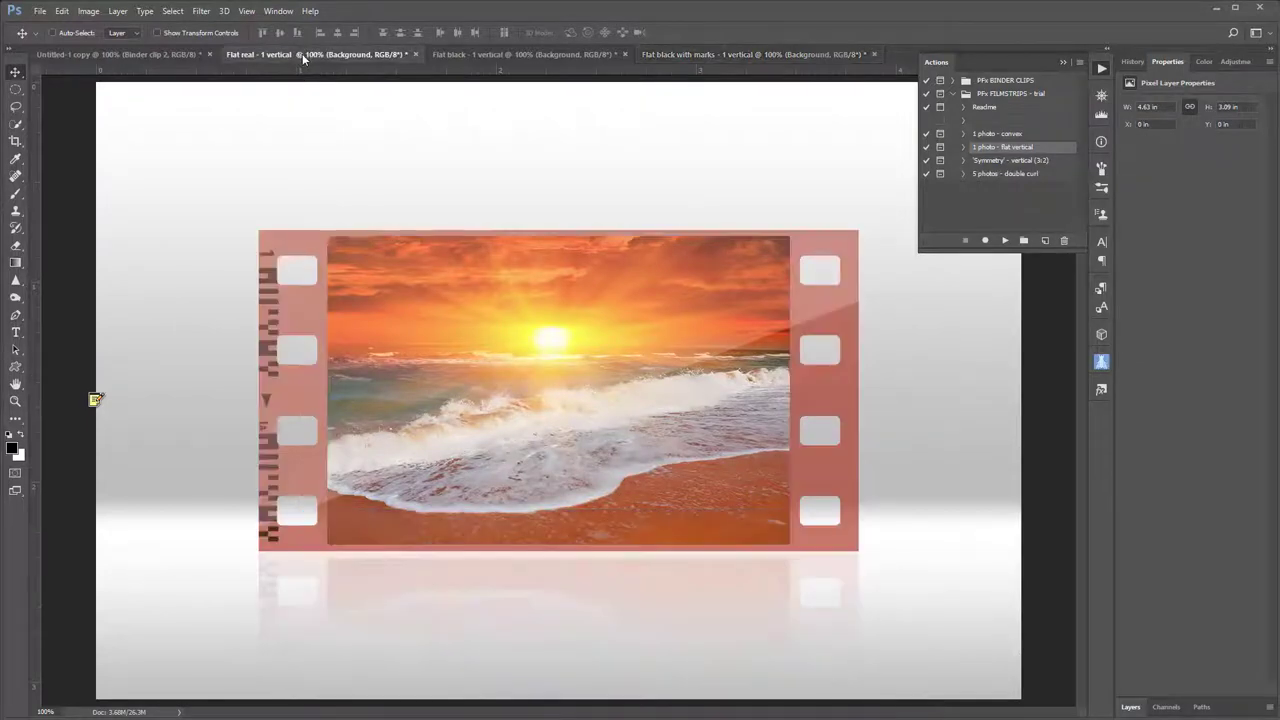
click(502, 54)
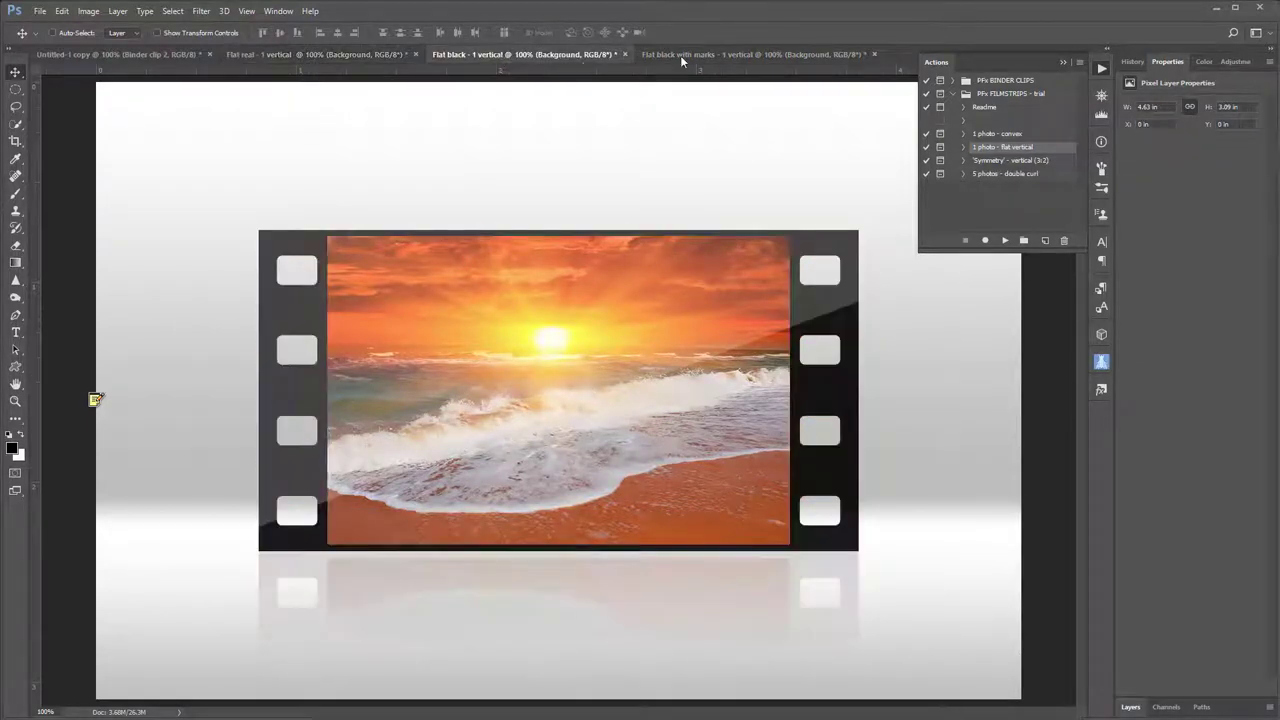
click(684, 54)
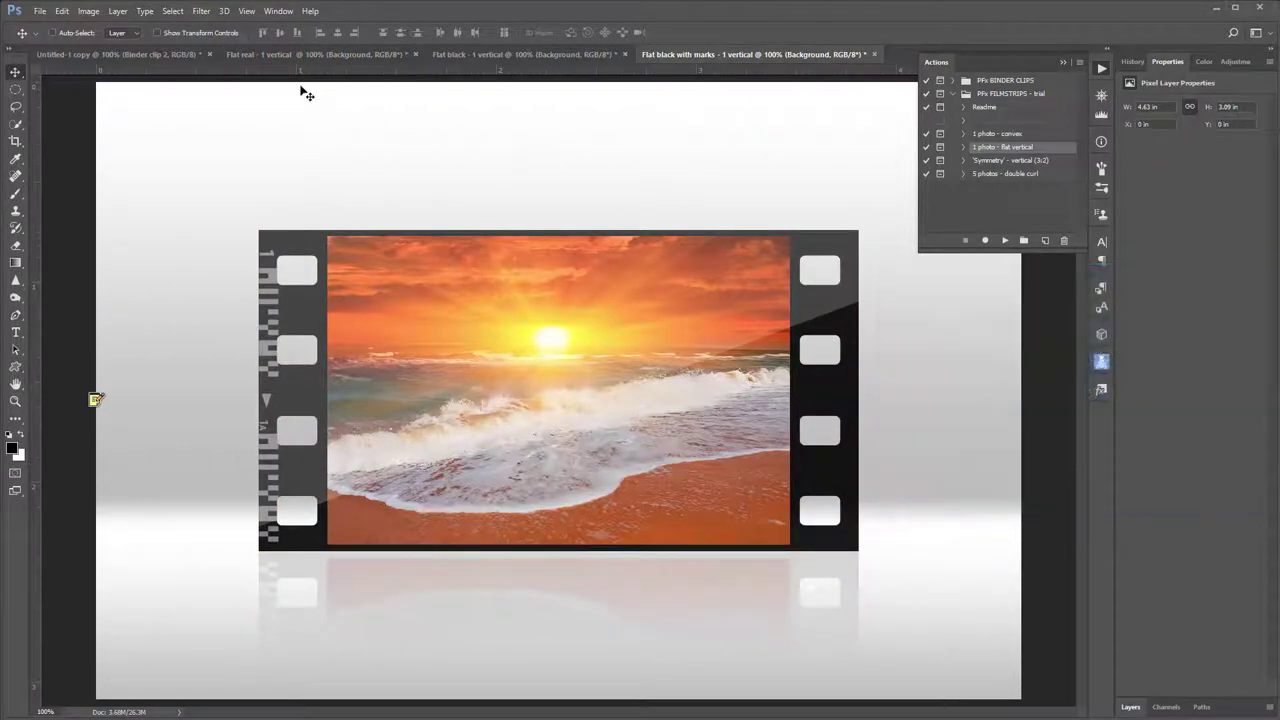
click(272, 54)
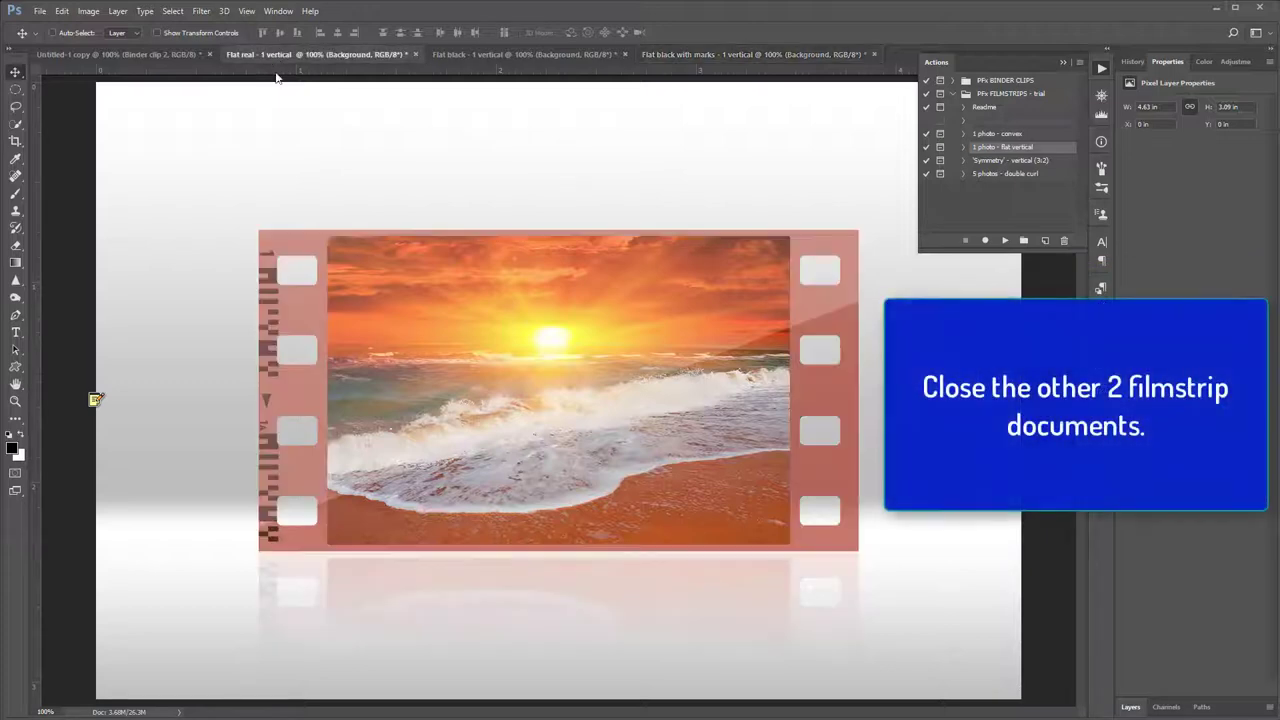
Close the Flat real and Flat black - 1 vertical documents without saving.
click(416, 54)
click(611, 288)
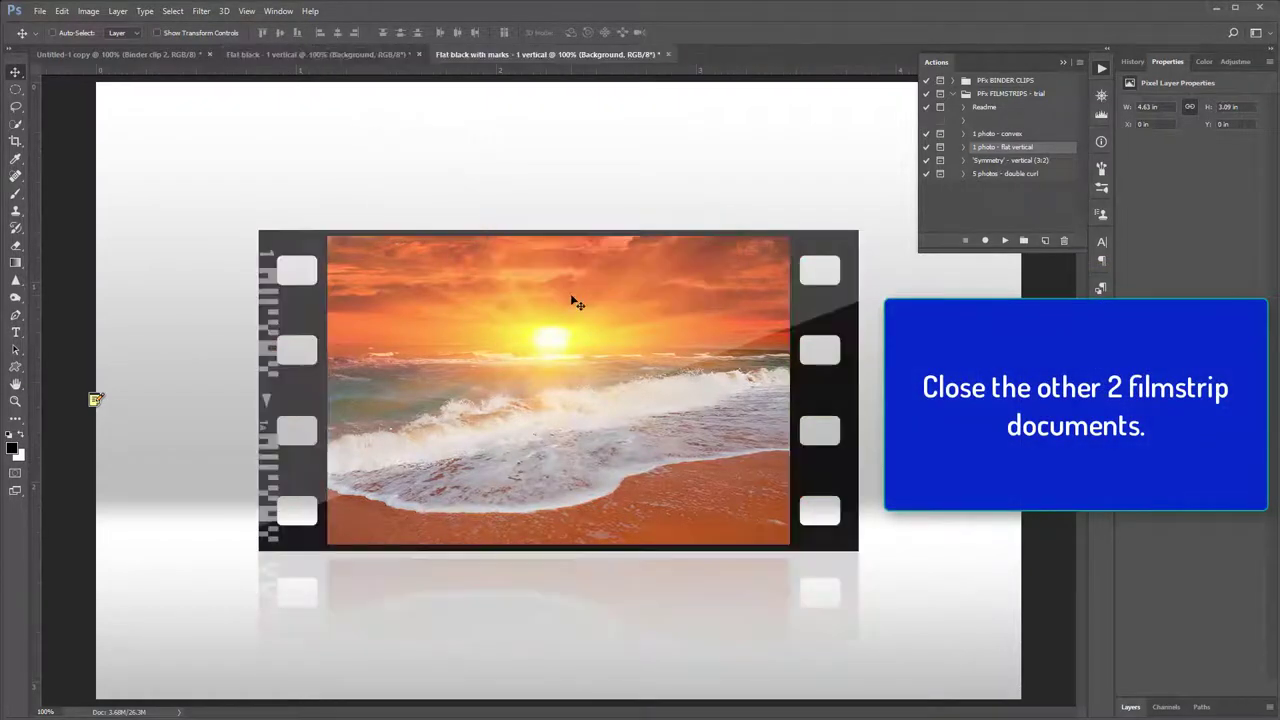
click(366, 54)
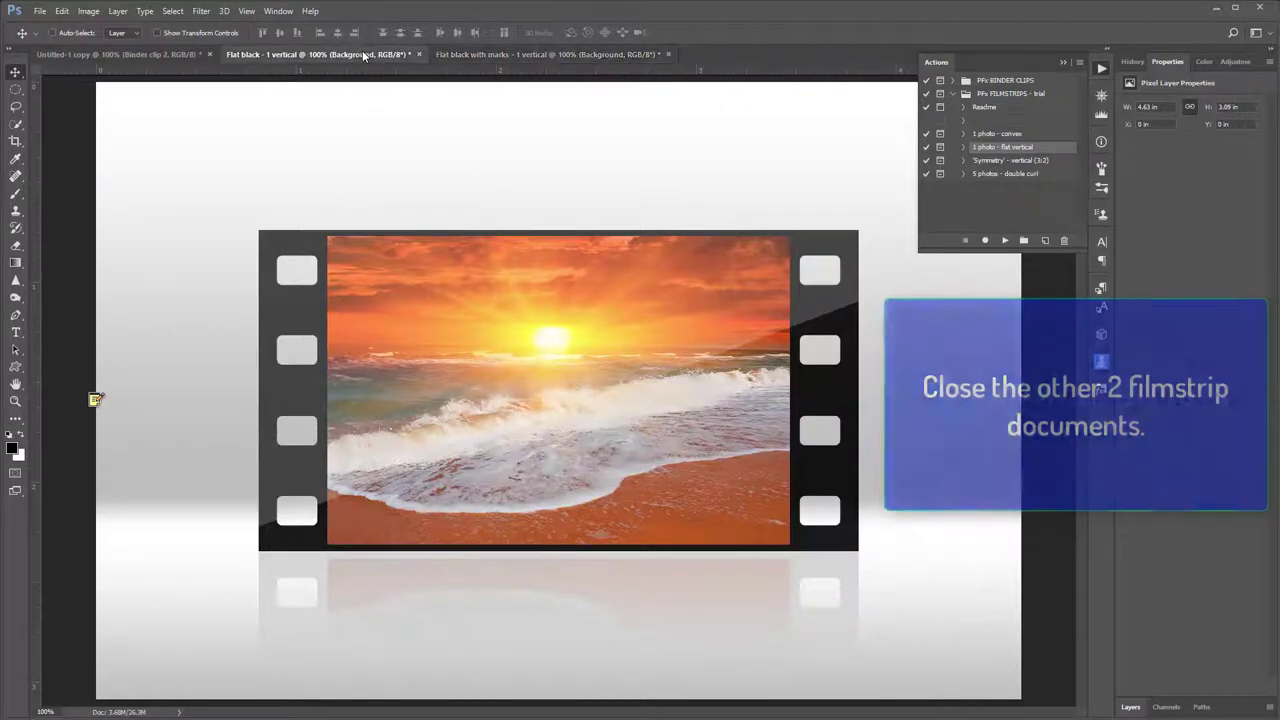
click(417, 54)
click(611, 288)
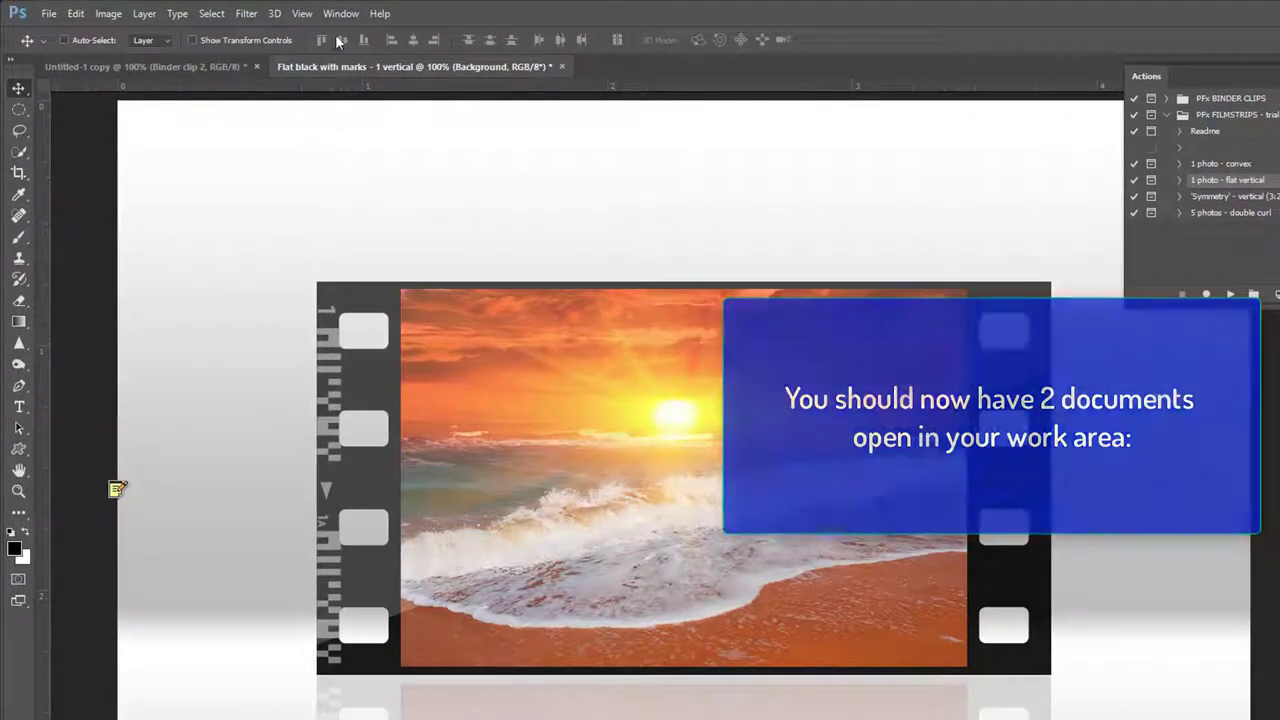
Tile the two documents 2-up Vertical and make the binder clip document active.
click(340, 13)
mouse_move(352, 31)
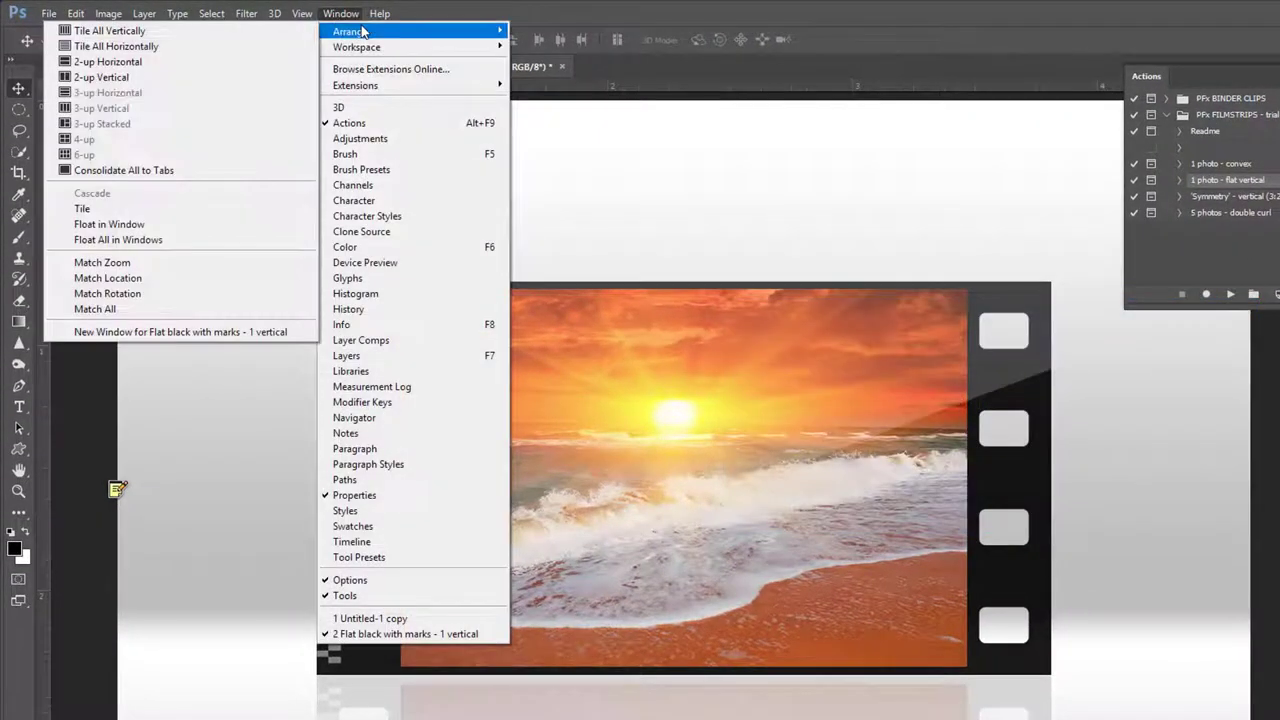
click(203, 80)
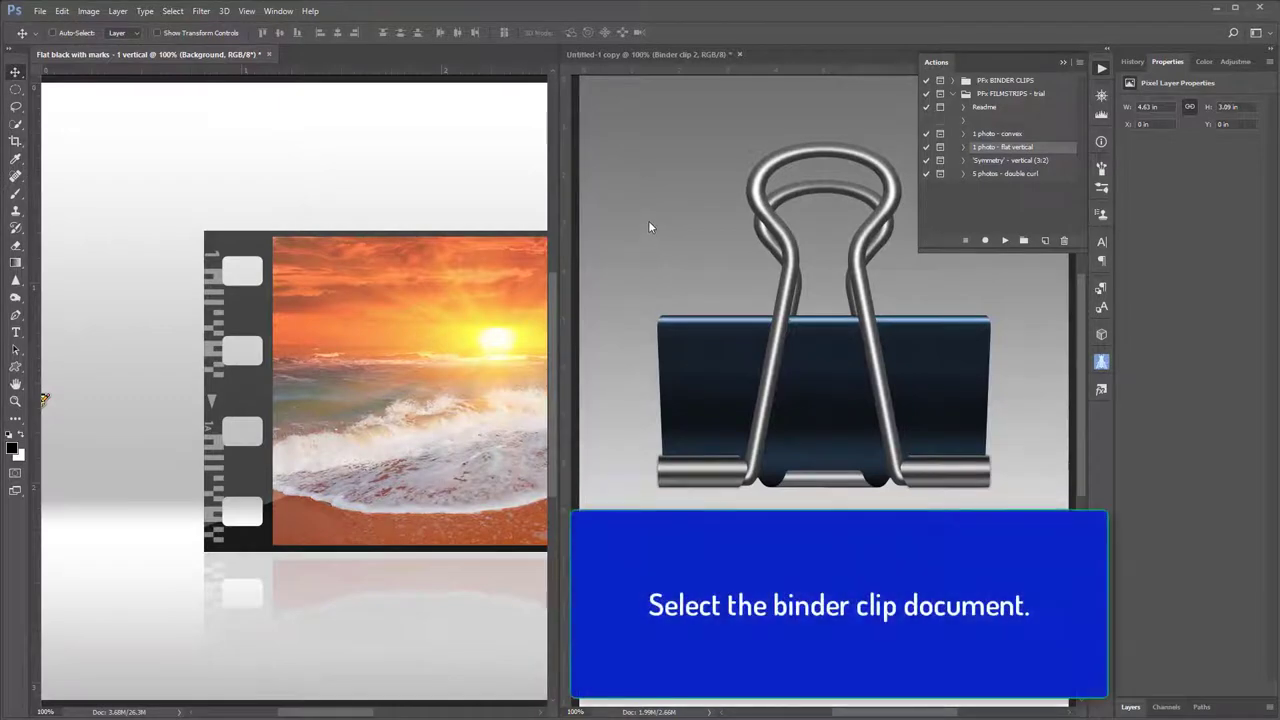
click(648, 220)
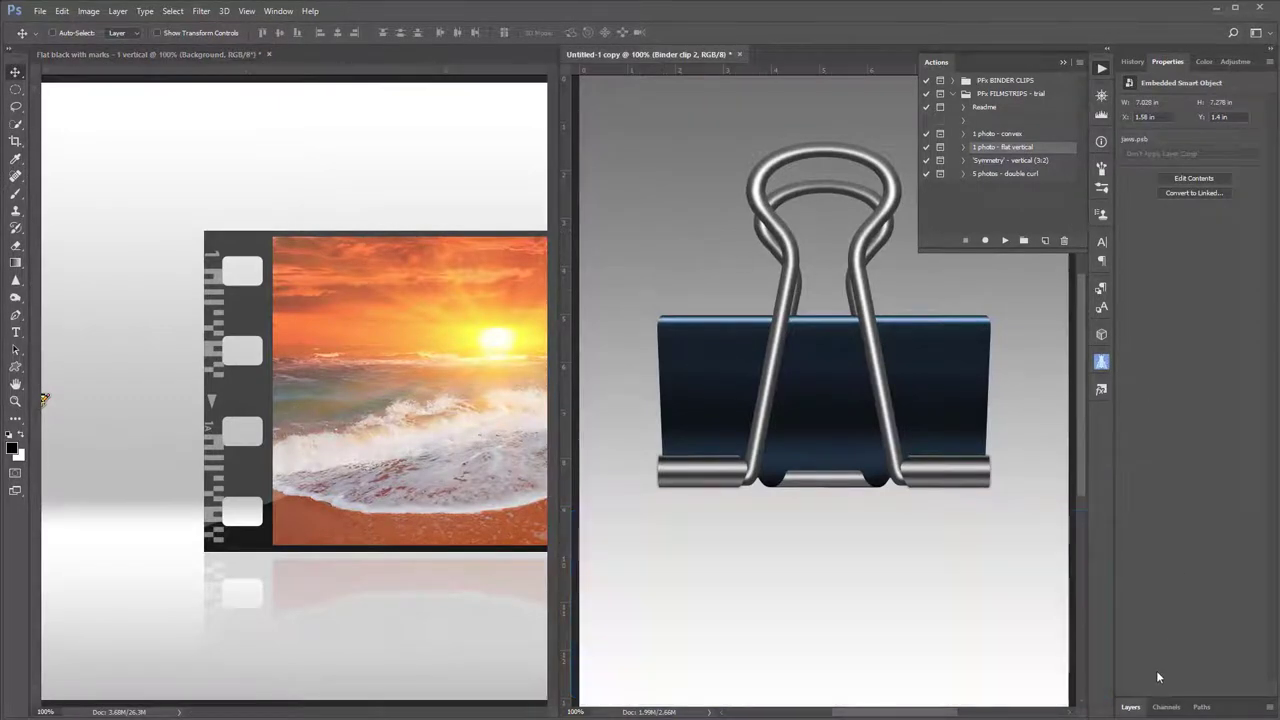
Copy the Binder clip 2 layer into the filmstrip document, accepting the profile conversion.
click(1130, 707)
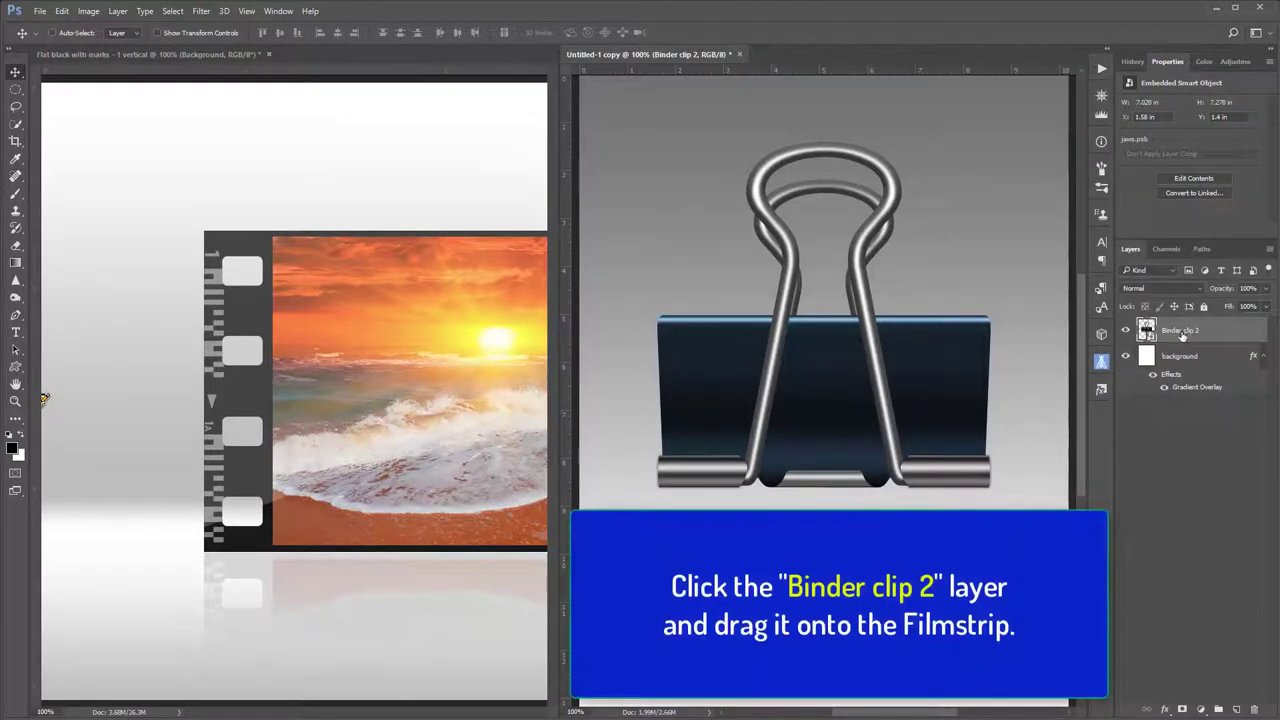
drag(1182, 334, 358, 257)
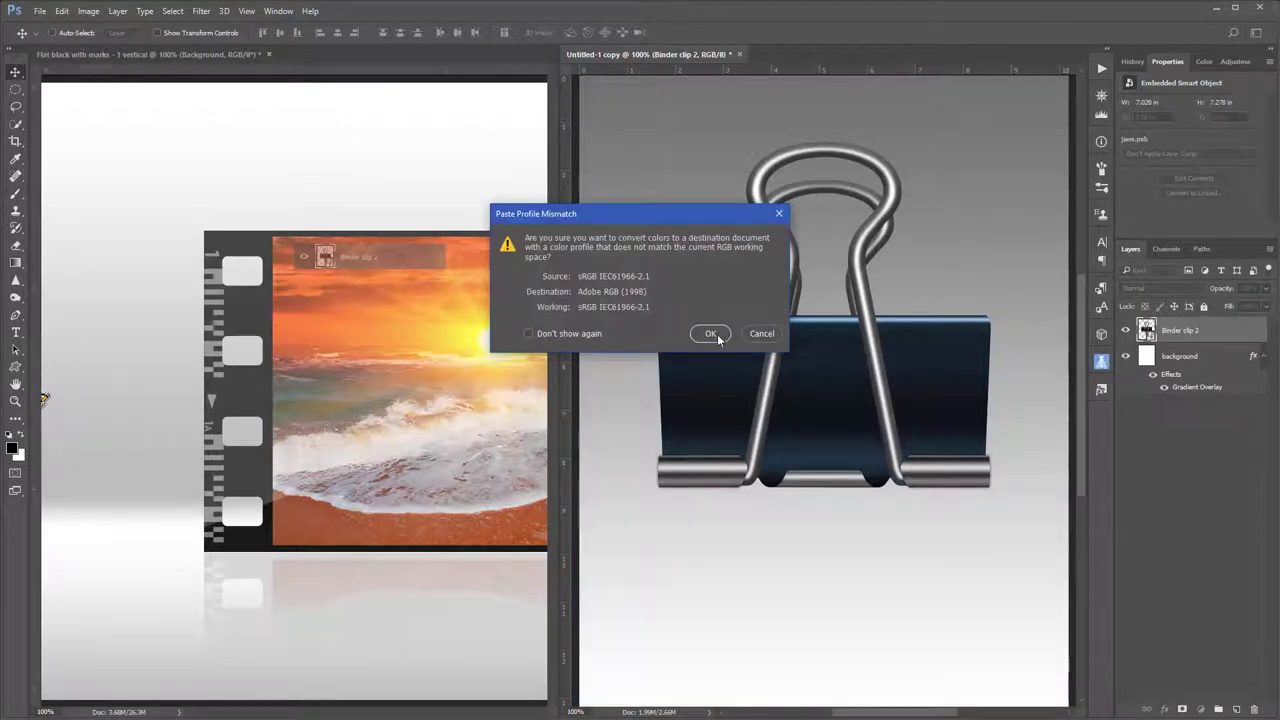
click(717, 334)
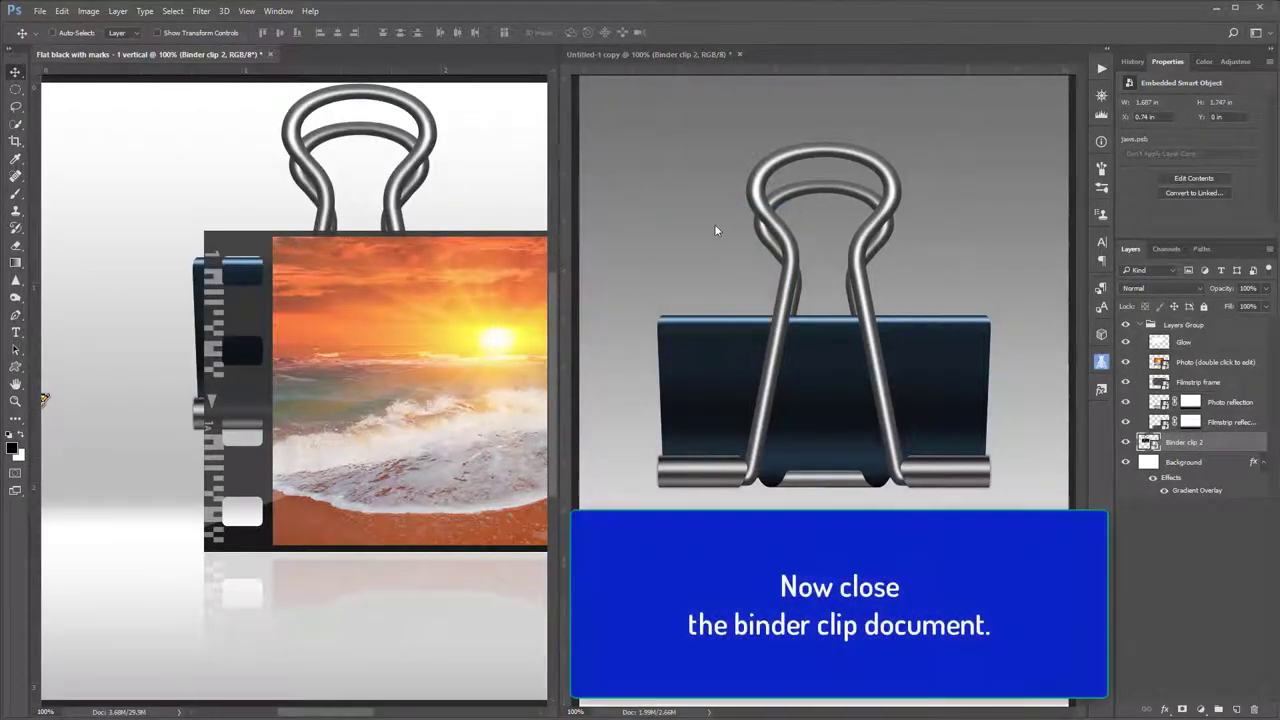
Close the Untitled-1 copy binder clip document without saving.
click(715, 231)
click(740, 55)
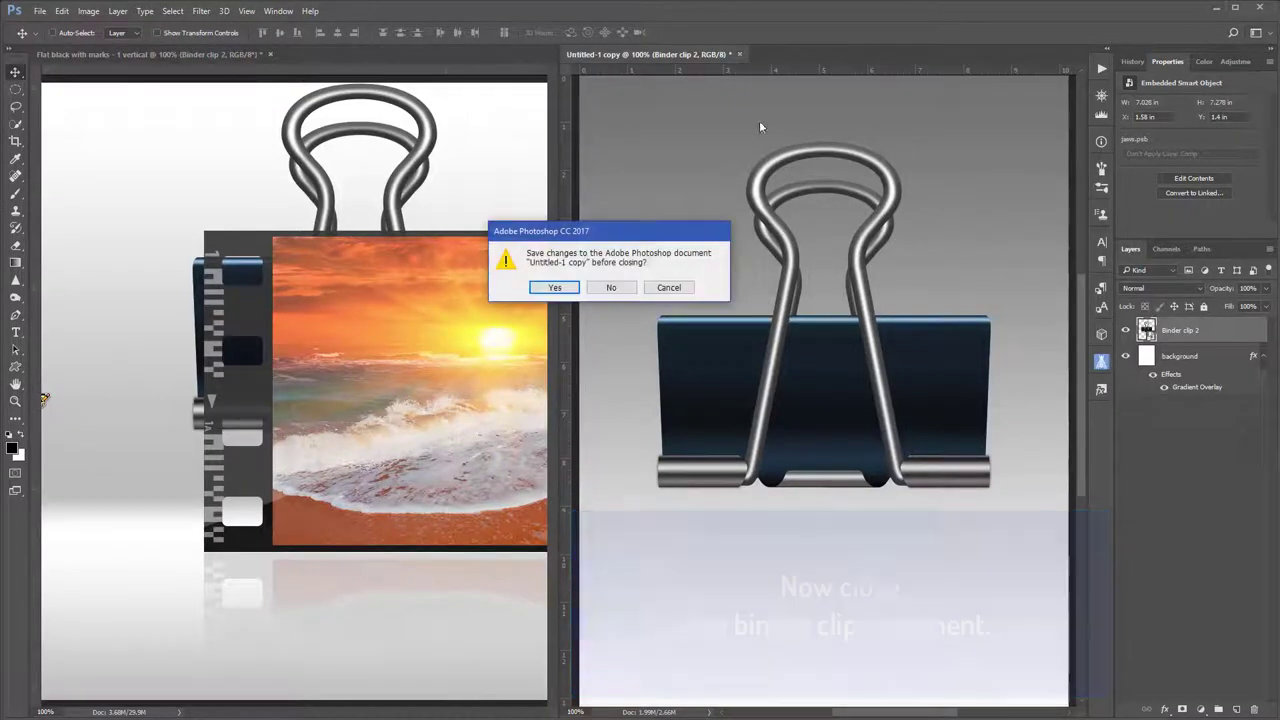
click(613, 288)
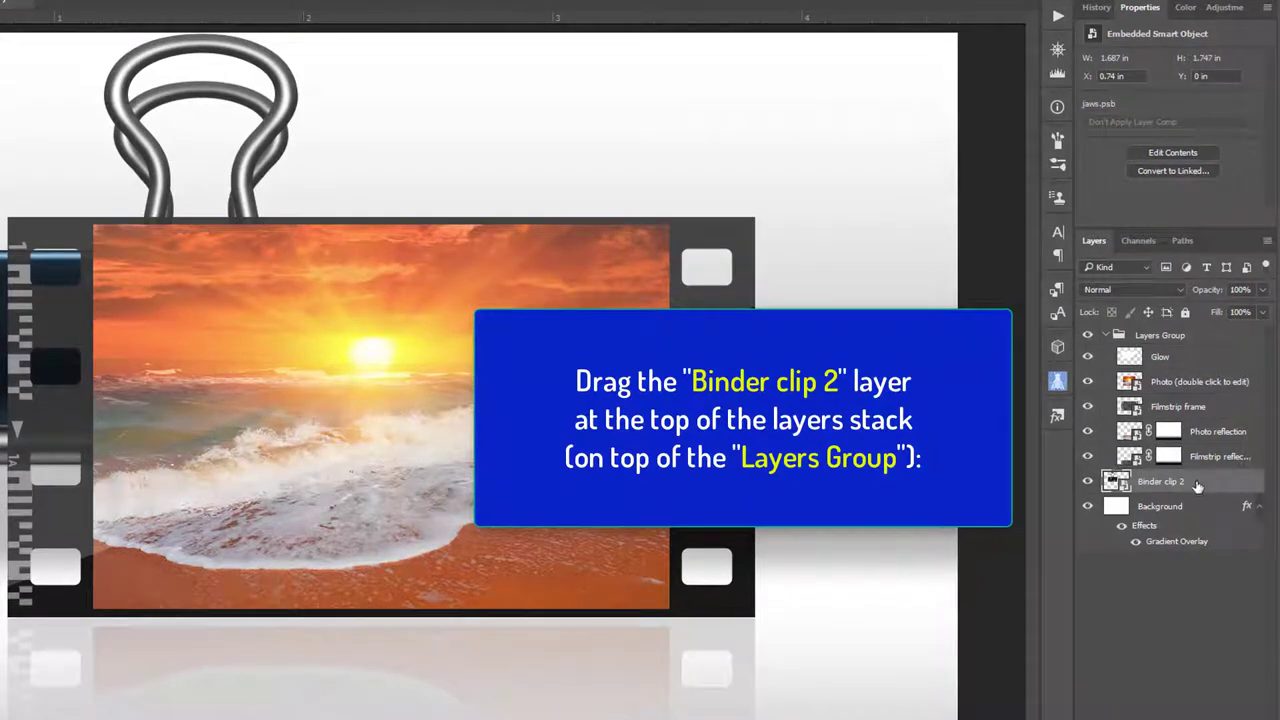
Drag the Binder clip 2 layer above Layers Group in the Layers panel.
mouse_move(1197, 485)
mouse_down()
mouse_move(1190, 371)
mouse_move(1172, 327)
mouse_up()
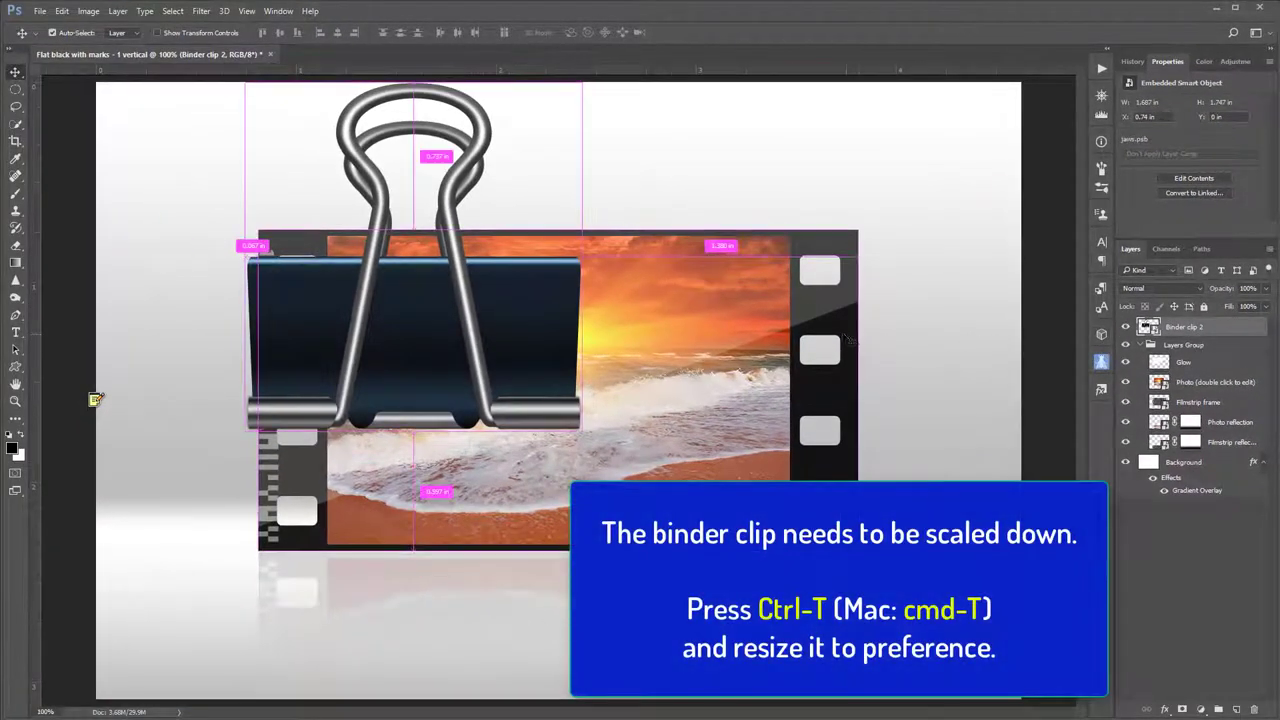
Scale the binder clip to 15% width and clamp it over the filmstrip's top-right edge.
key(ctrl+t)
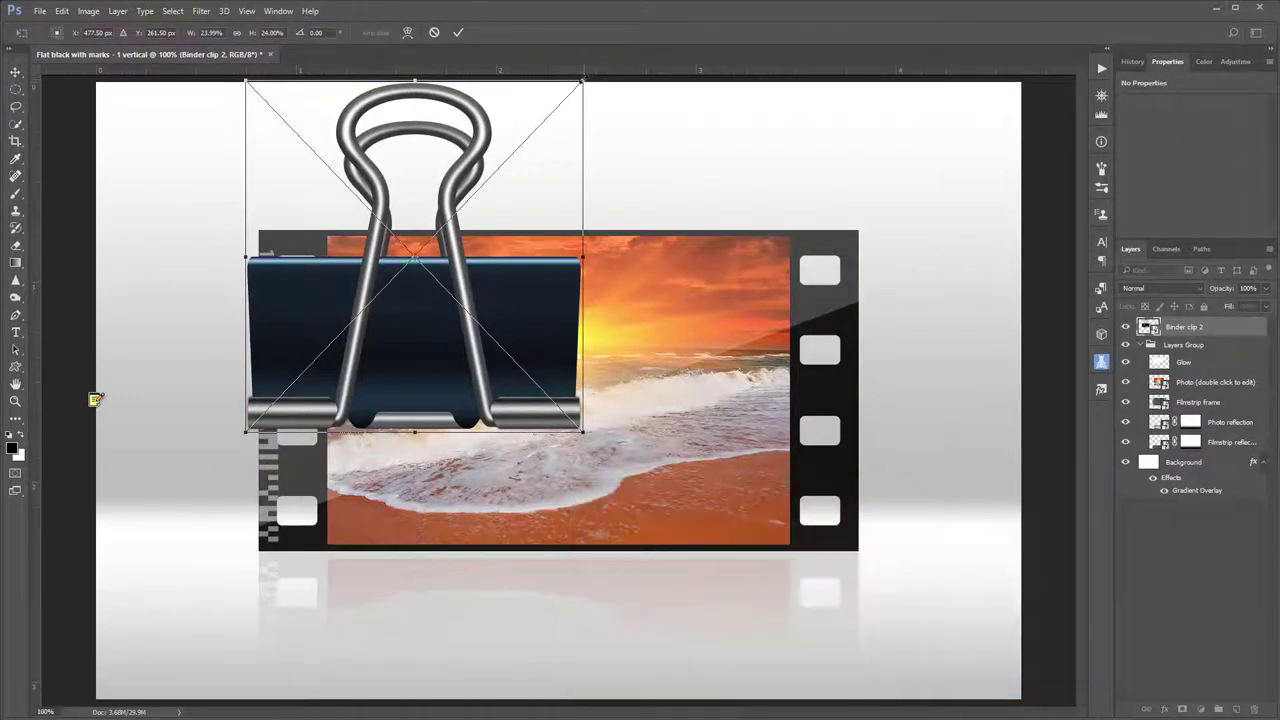
mouse_move(584, 83)
mouse_down()
mouse_move(406, 225)
mouse_move(377, 268)
mouse_move(429, 243)
mouse_up()
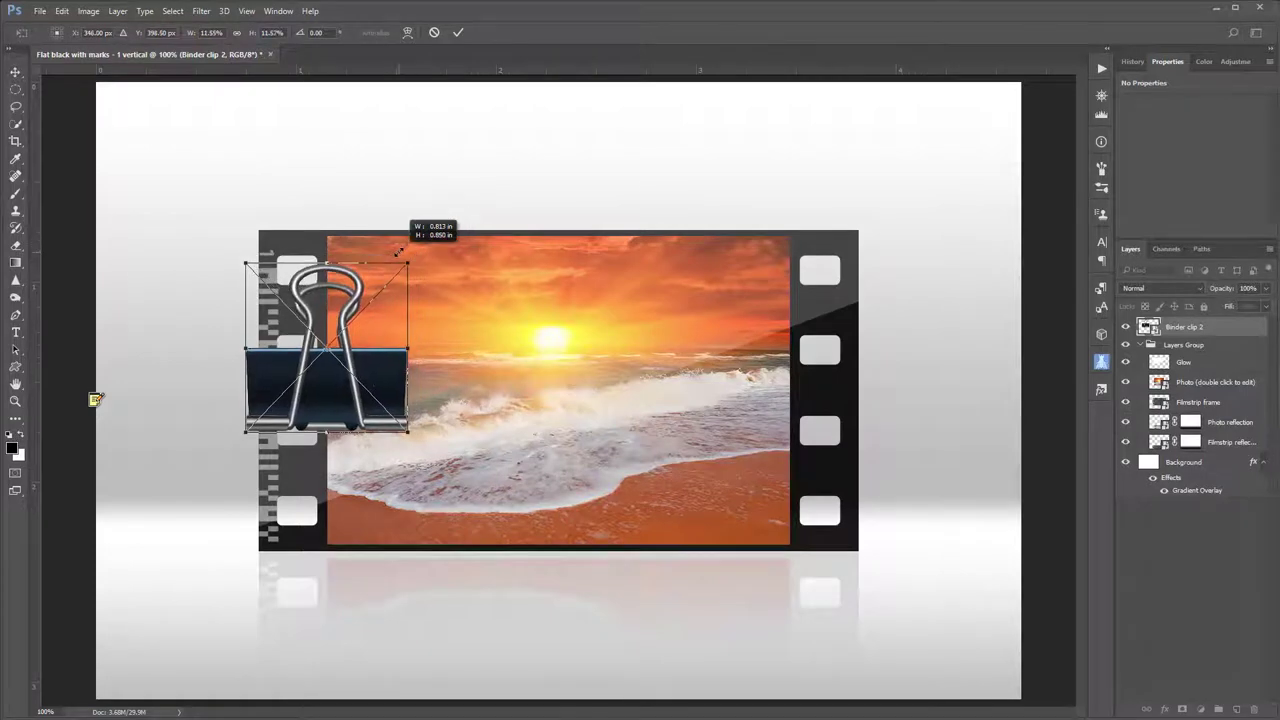
mouse_move(387, 366)
mouse_down()
mouse_move(828, 205)
mouse_move(760, 220)
mouse_up()
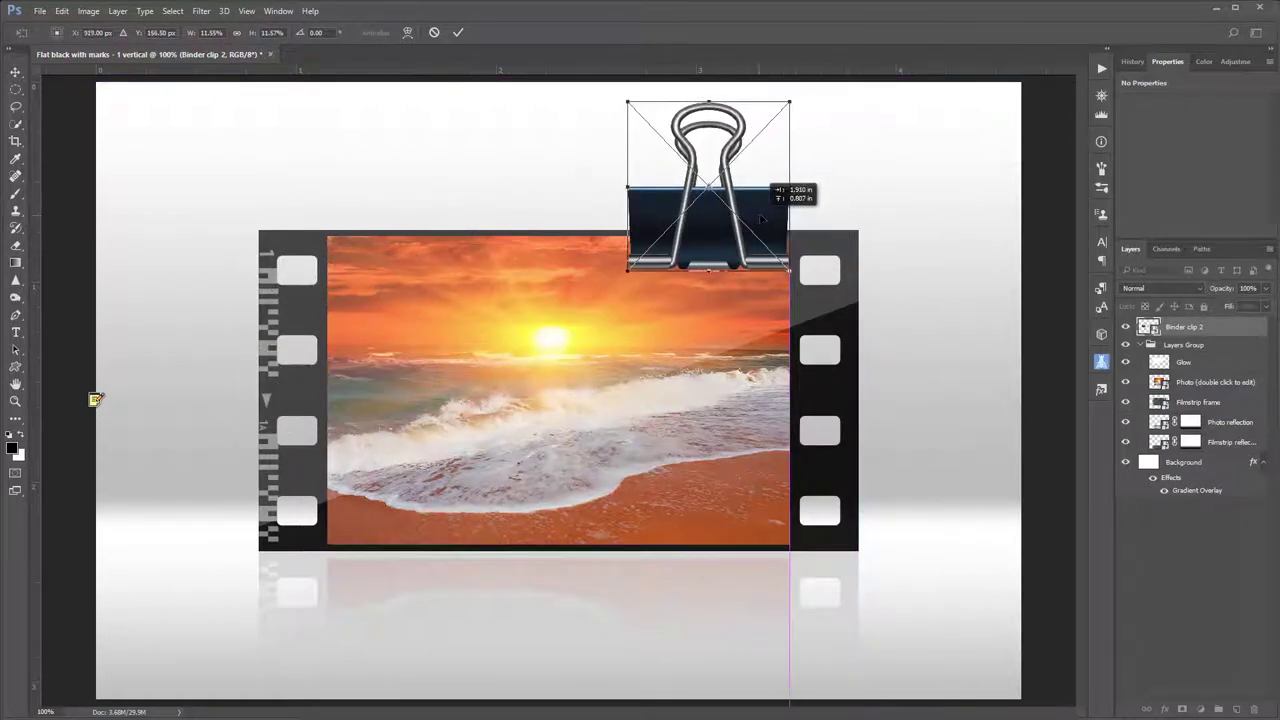
drag(790, 270, 812, 316)
text(15)
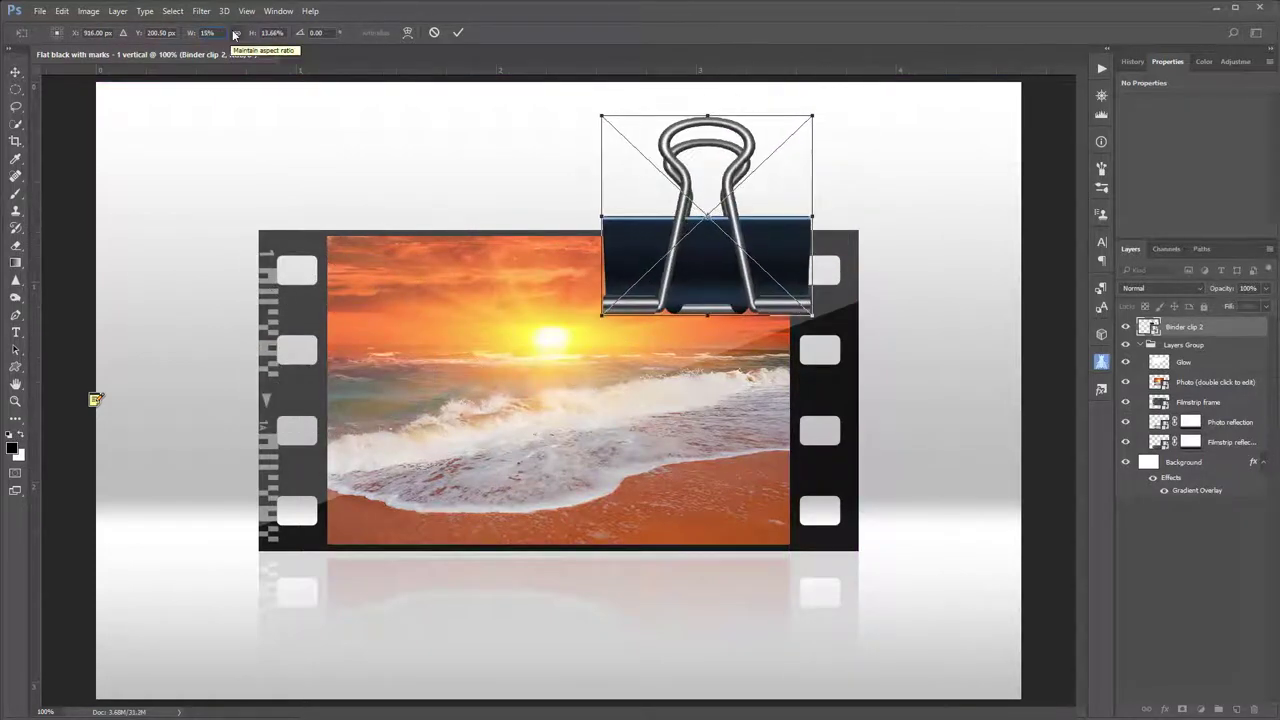
key(Return)
key(Return)
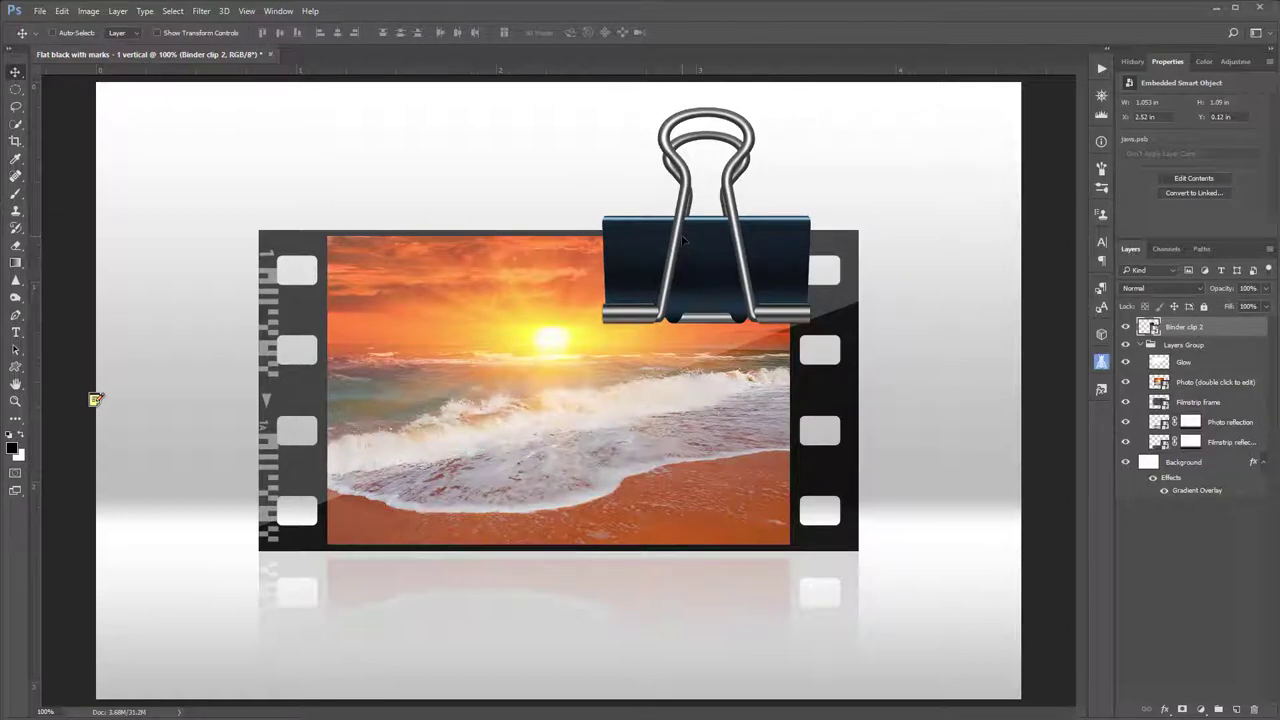
alt+click(562, 286)
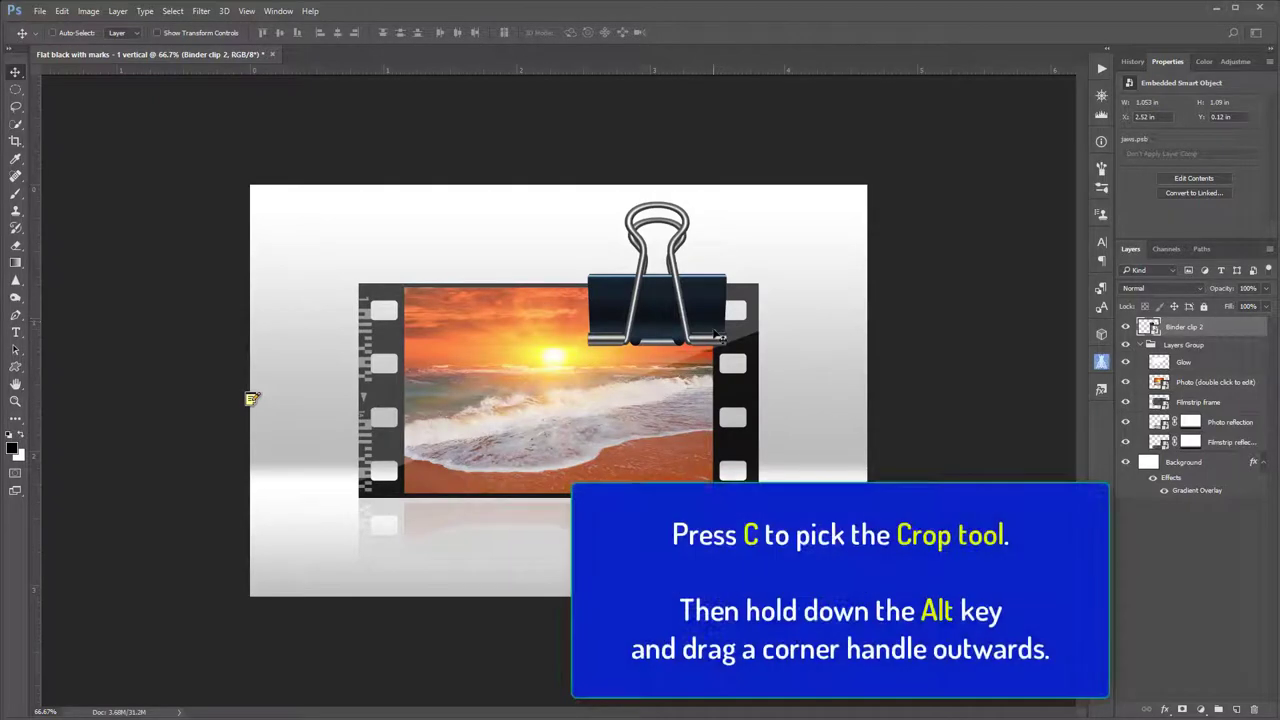
Enlarge the canvas evenly on all sides with an outward crop, leaving a transparent border.
key(c)
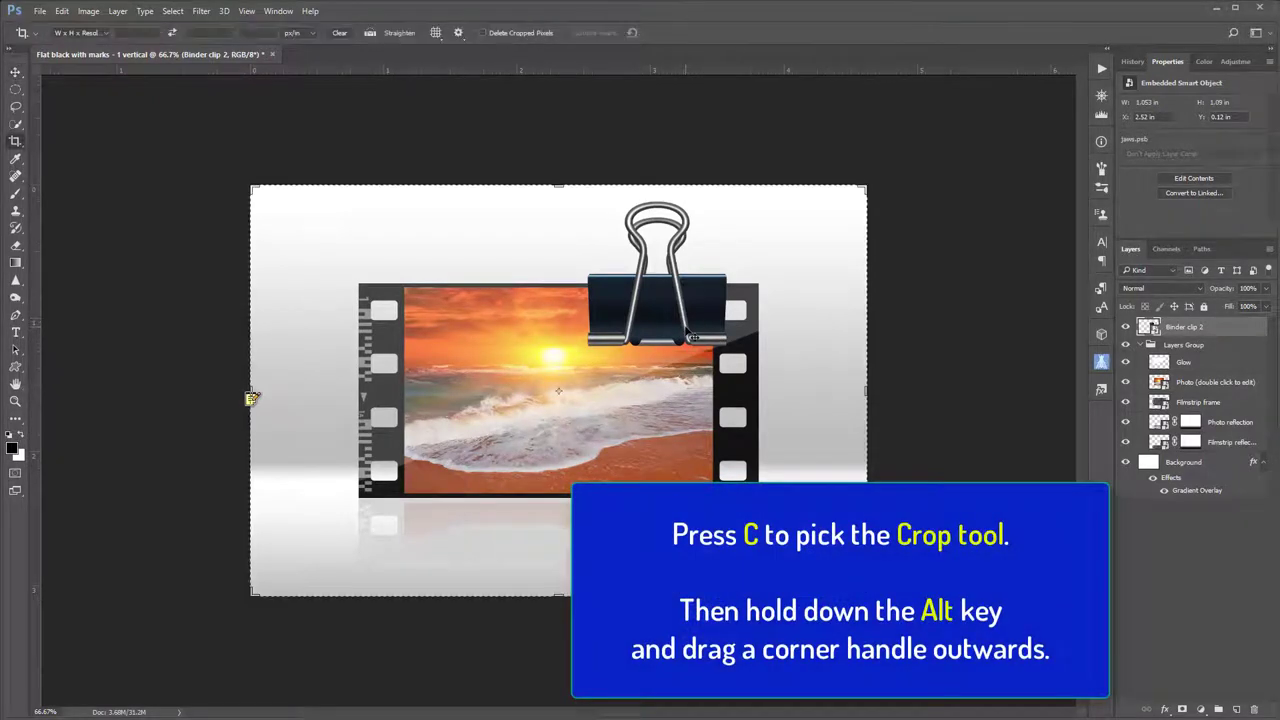
key(ctrl+minus)
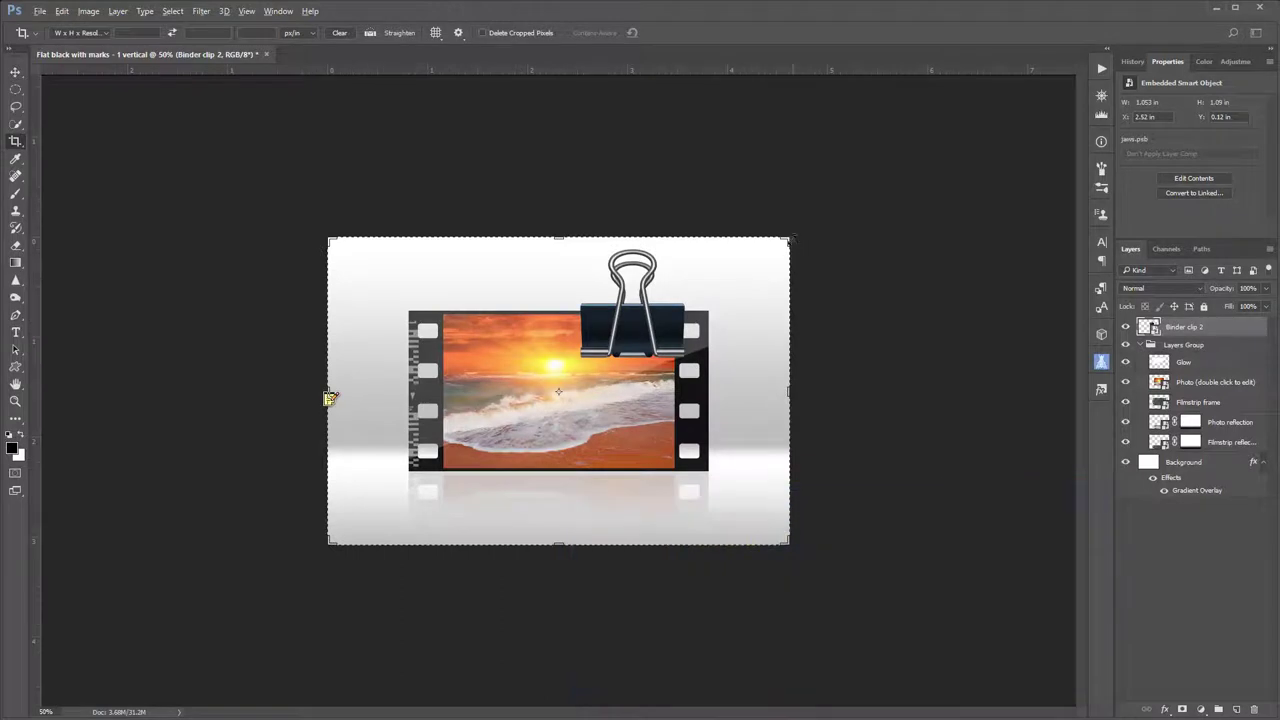
mouse_move(788, 240)
mouse_down()
mouse_move(855, 167)
mouse_move(850, 181)
mouse_up()
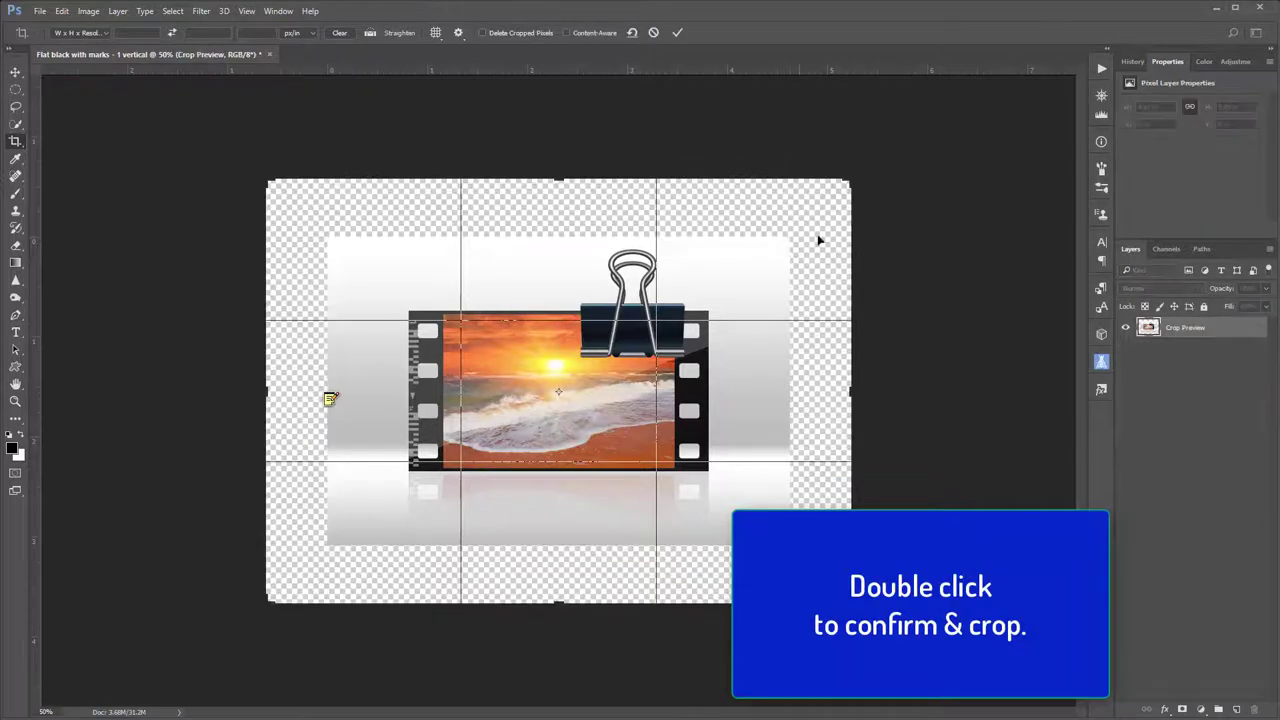
double_click(818, 240)
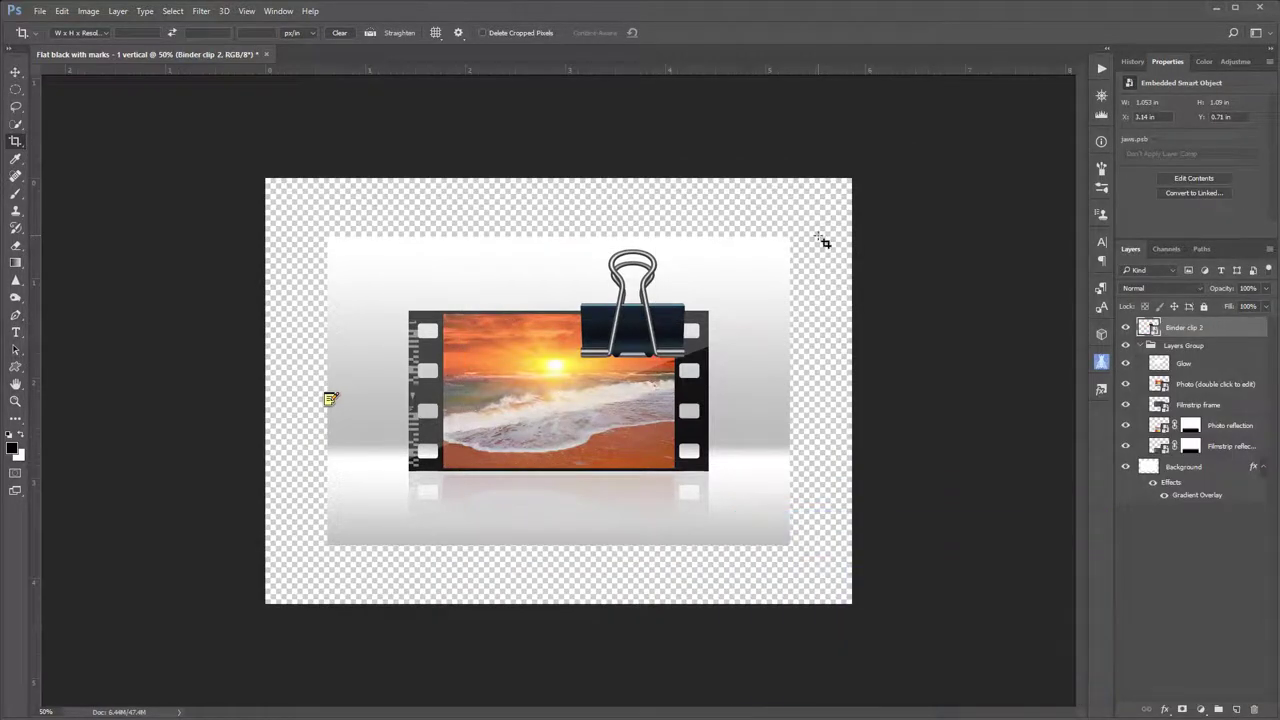
key(v)
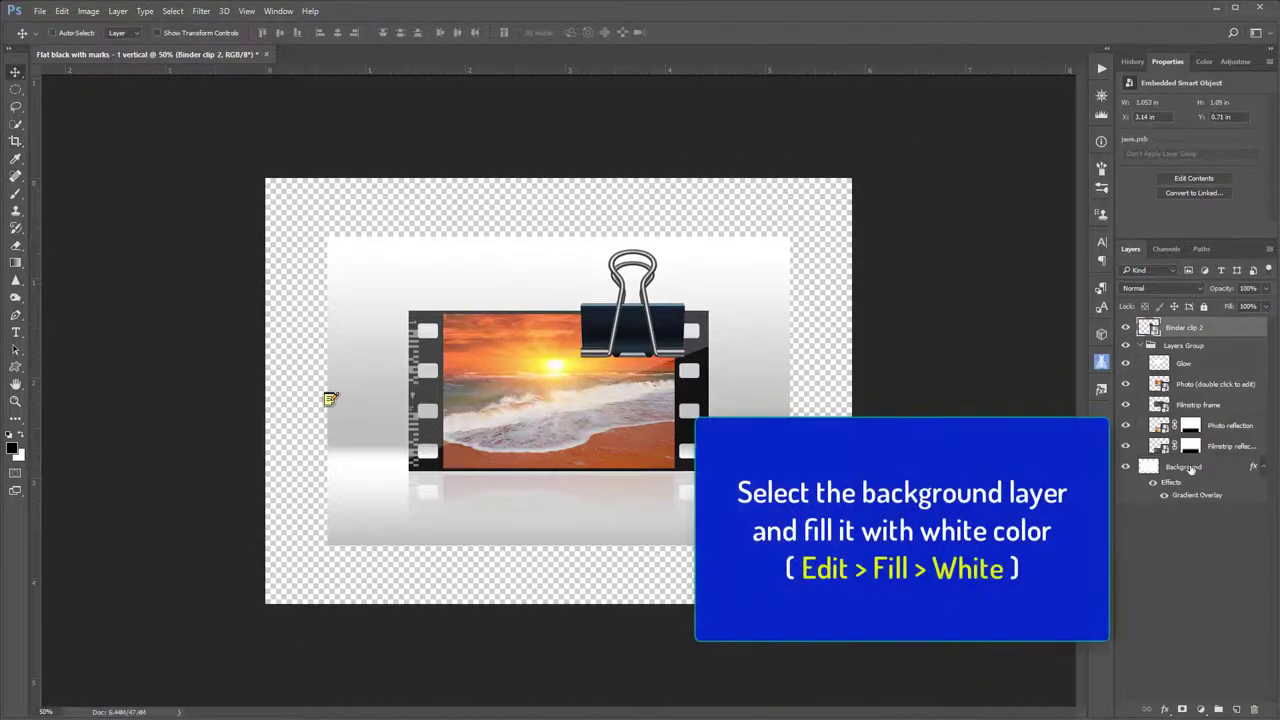
Fill the Background with white, hide Binder clip 2, and select the Glow through Filmstrip frame layers.
click(1184, 467)
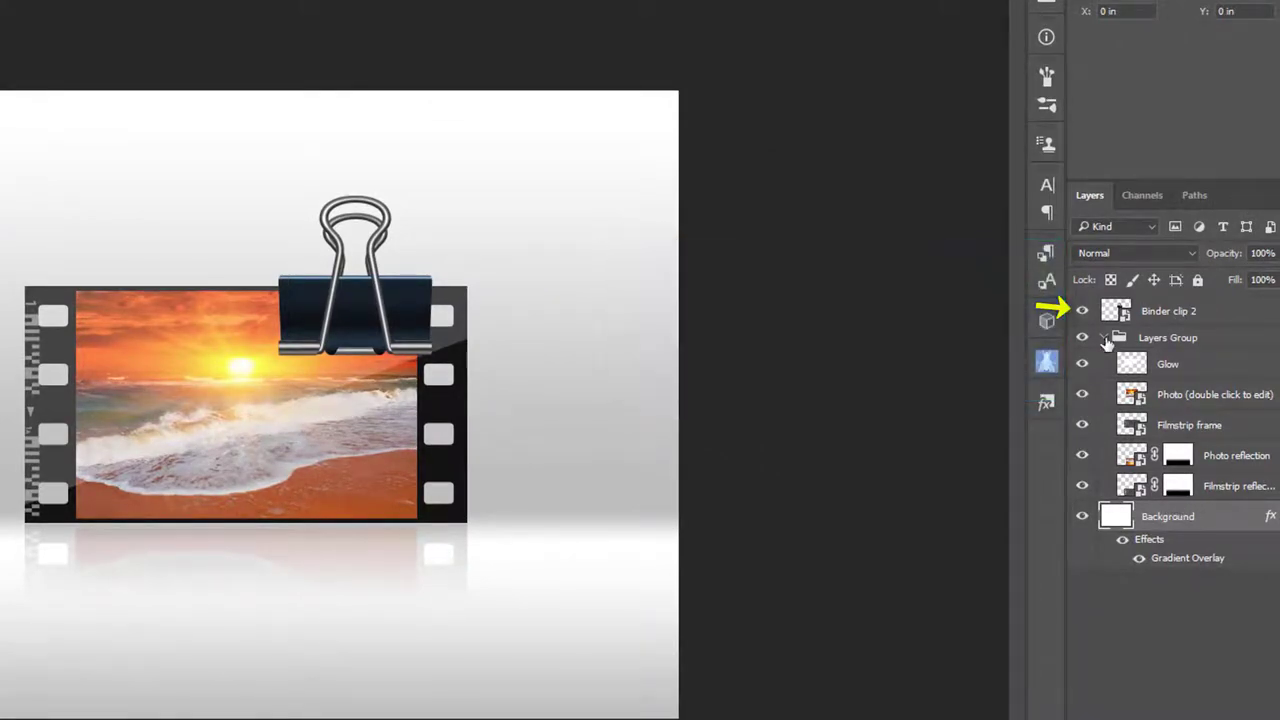
click(1081, 313)
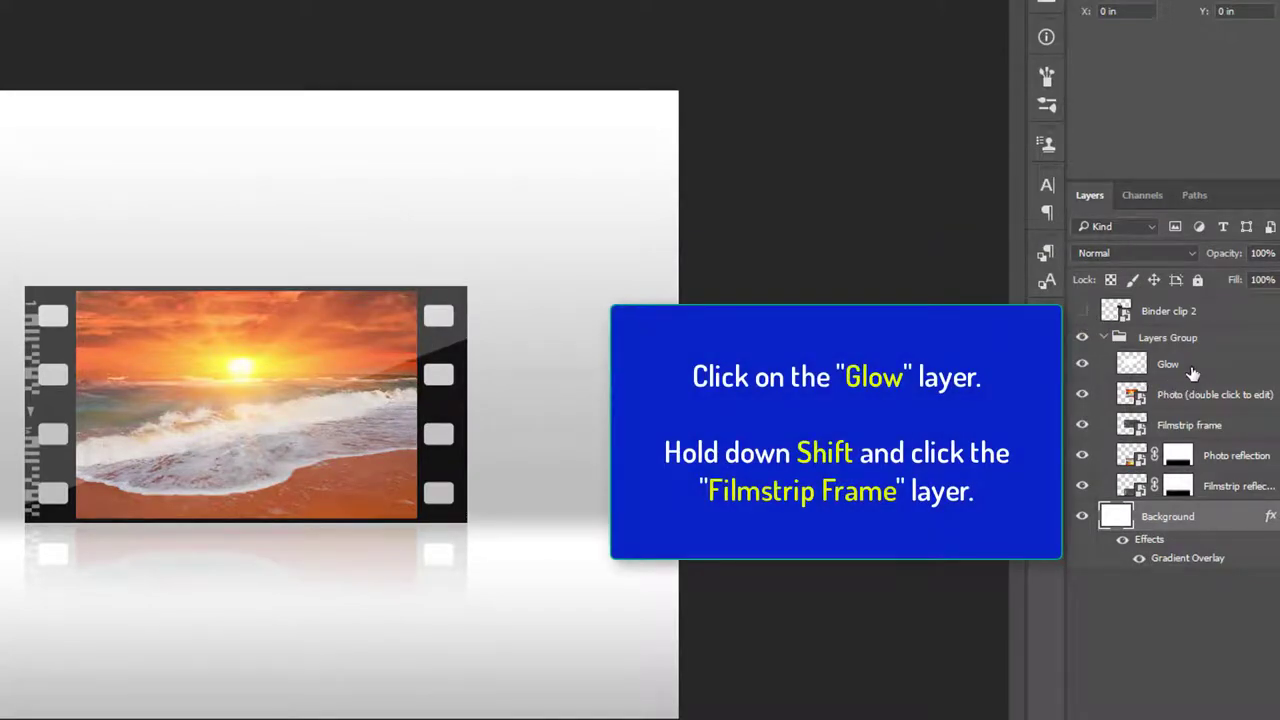
click(1192, 370)
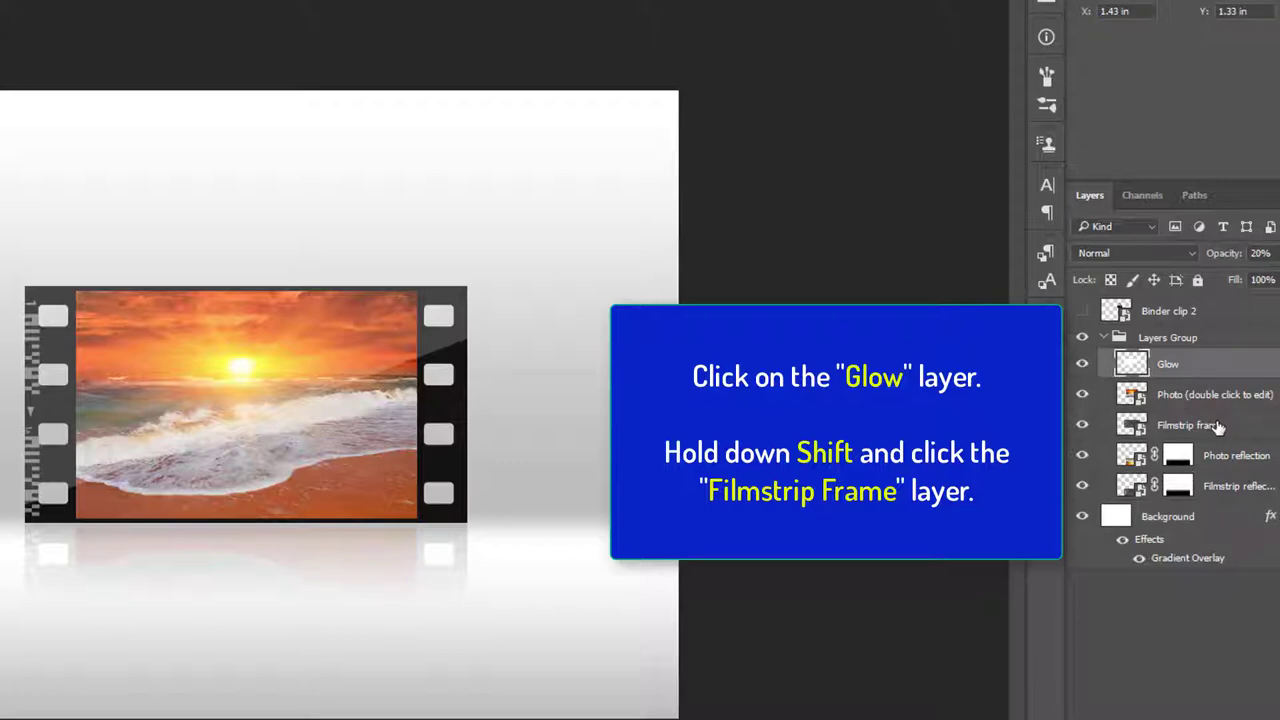
shift+click(1218, 427)
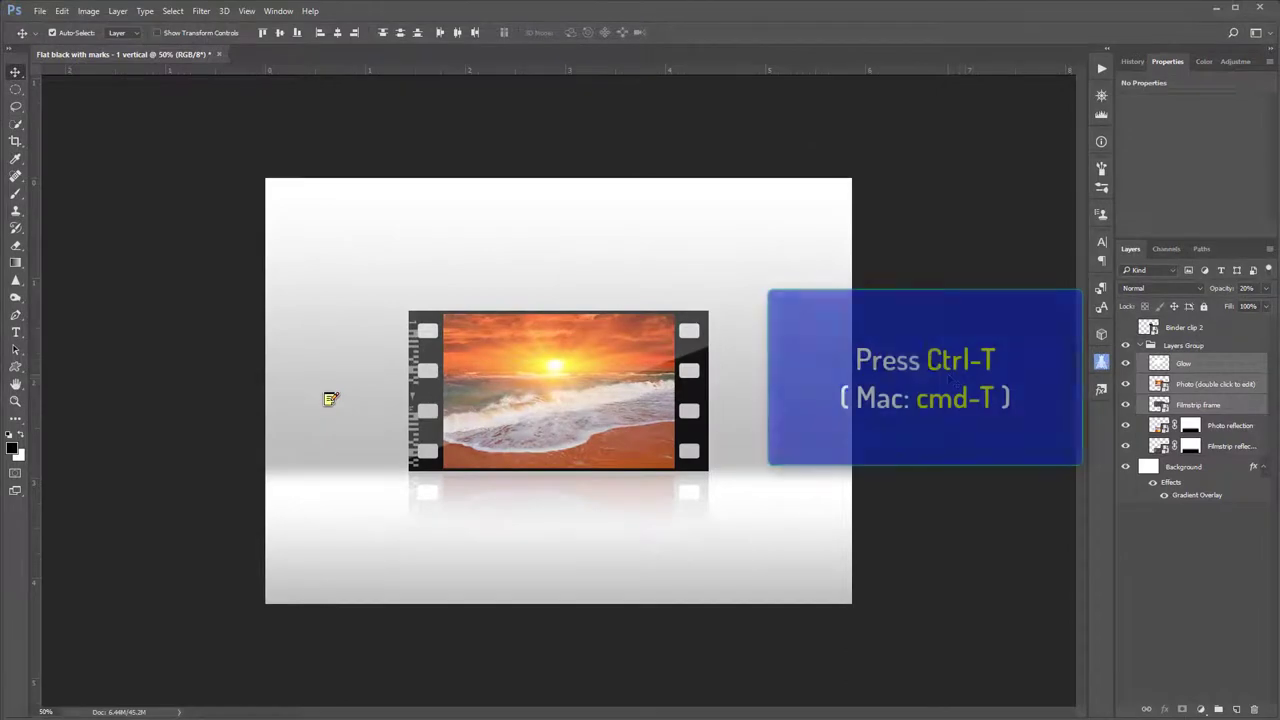
Rotate the selected filmstrip, photo and glow layers to -15 degrees and commit the transform.
key(ctrl+t)
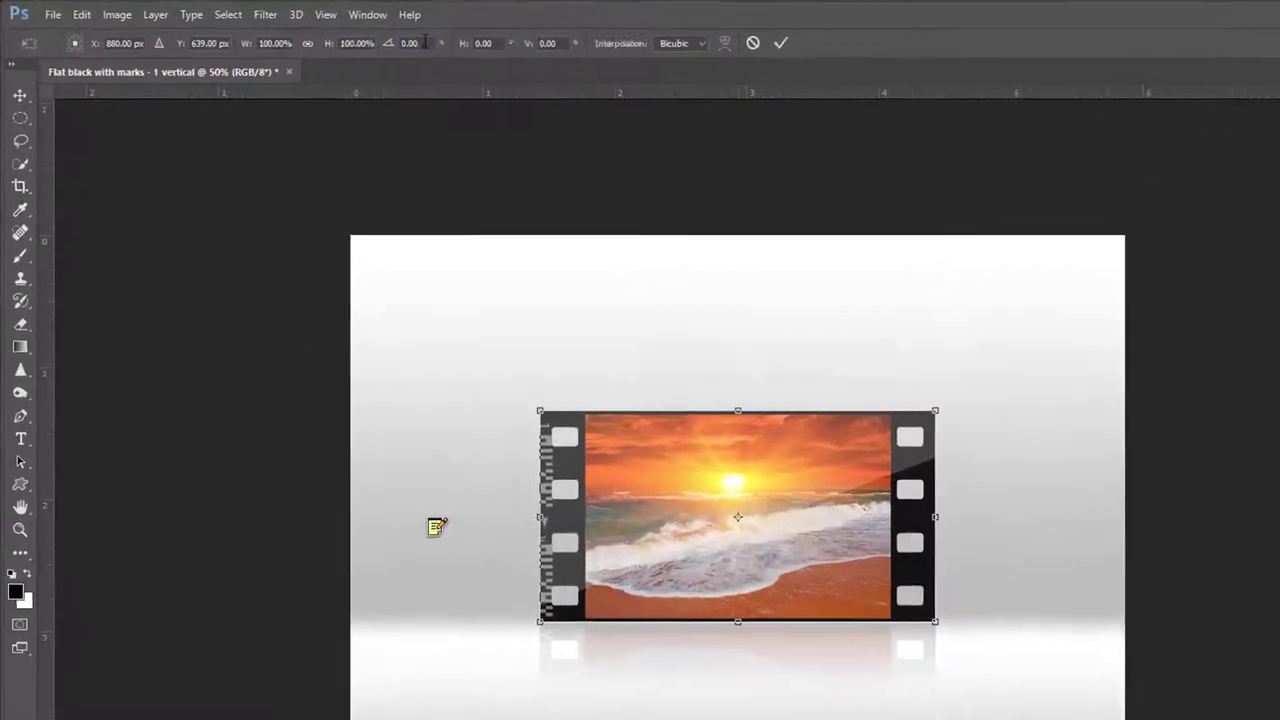
click(416, 43)
text(-15)
key(Return)
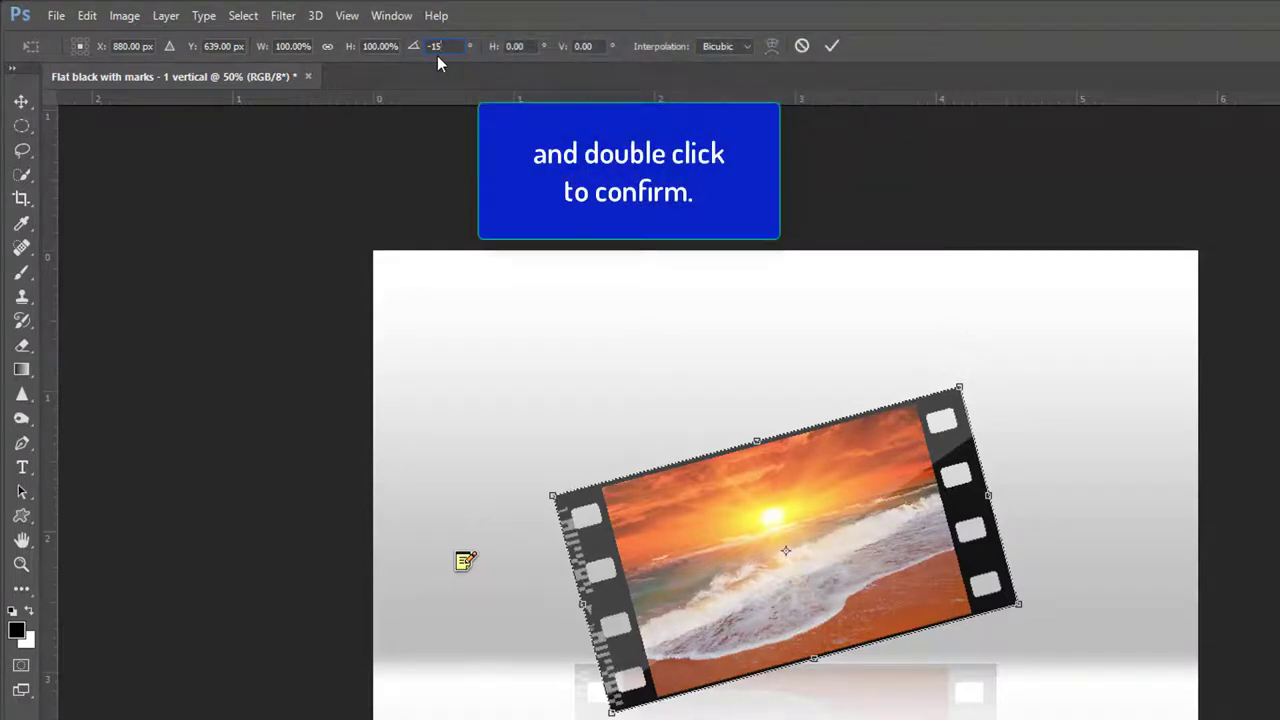
double_click(723, 586)
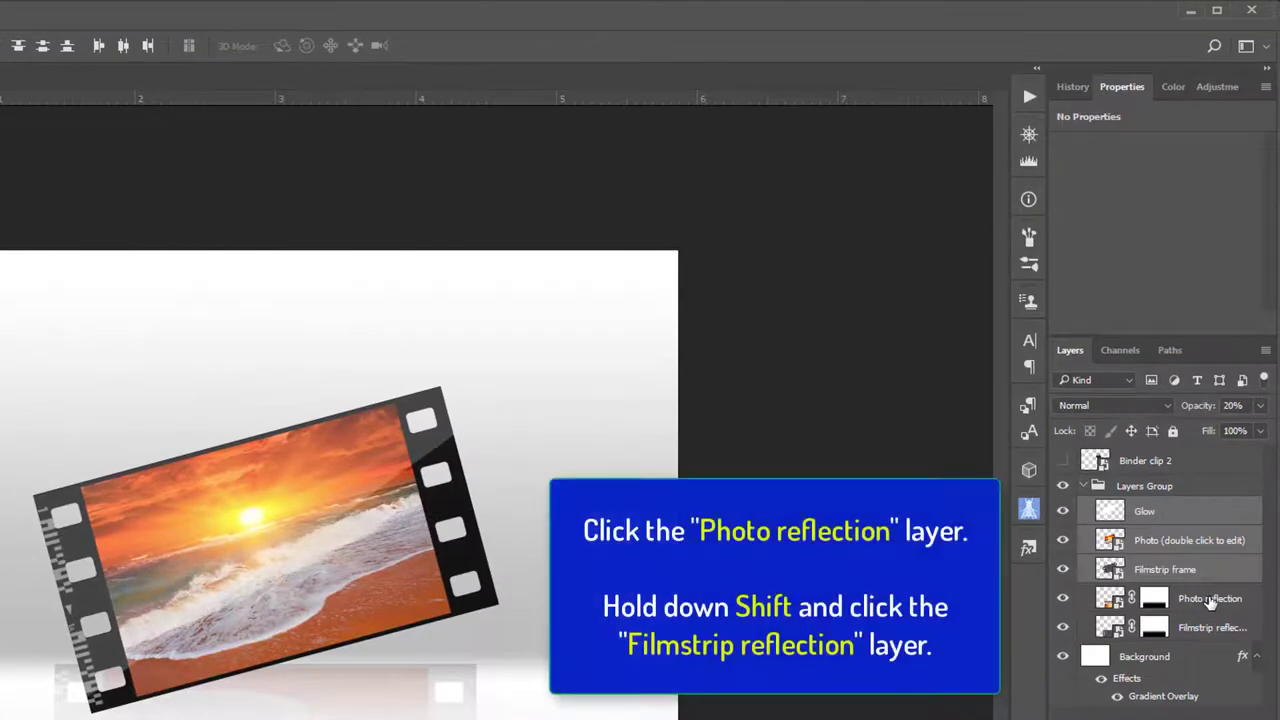
Rotate the Photo and Filmstrip reflection layers 15 degrees and drag them down beneath the filmstrip.
click(1210, 599)
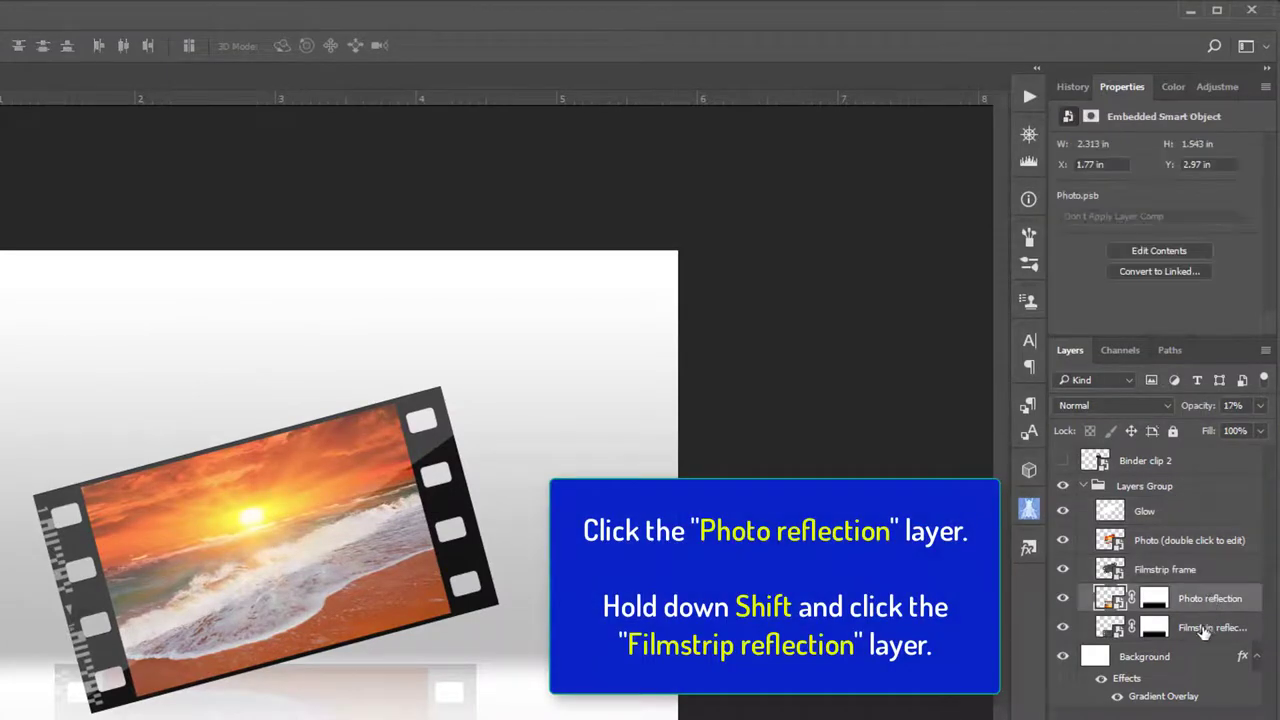
shift+click(1205, 628)
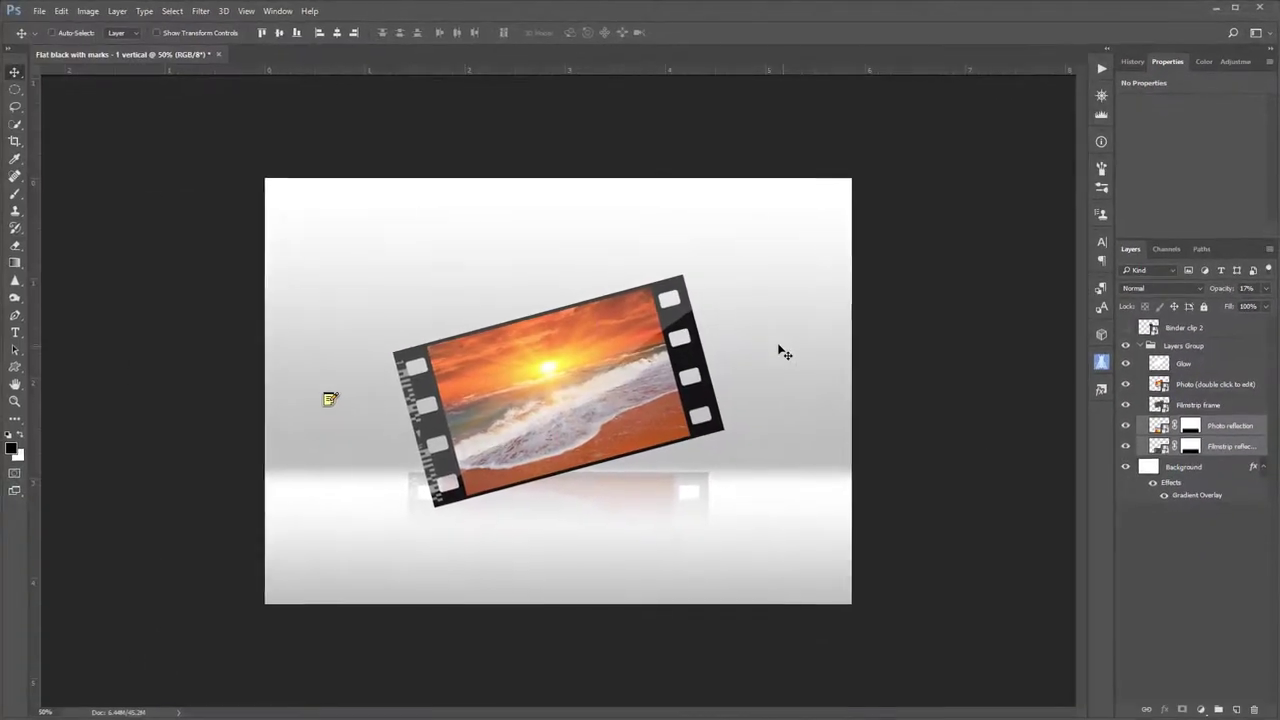
key(ctrl+t)
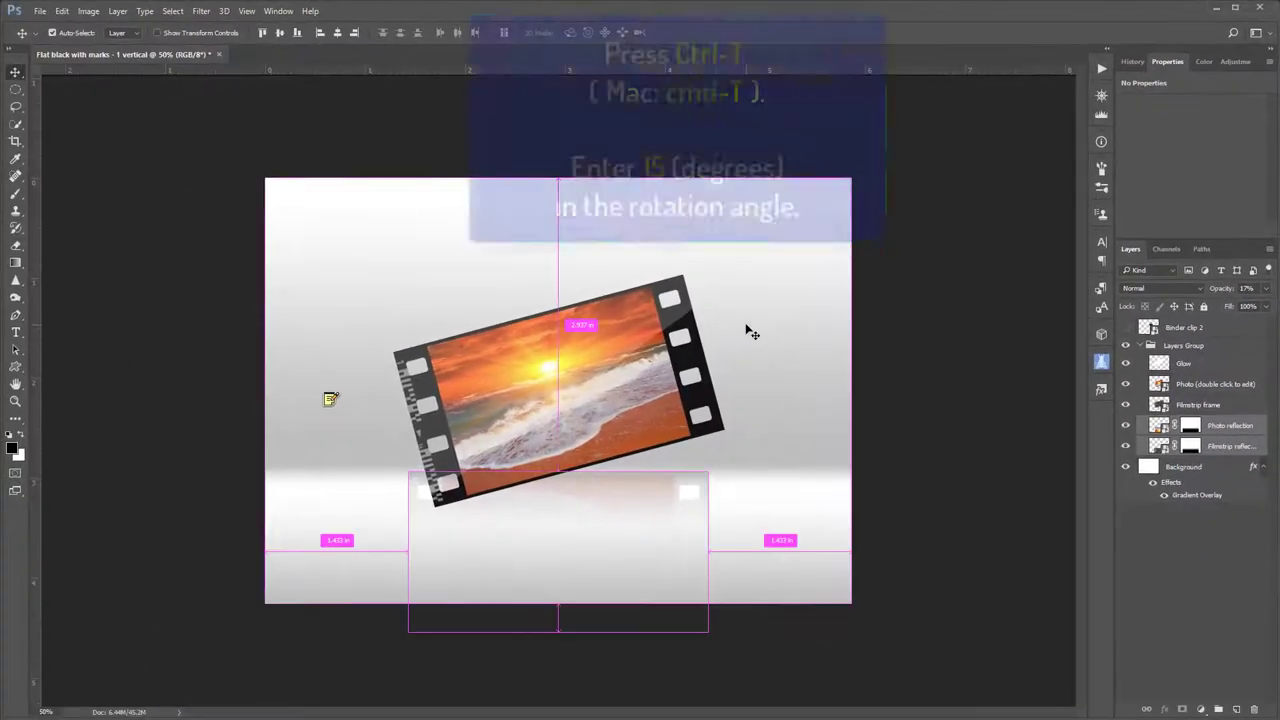
click(310, 33)
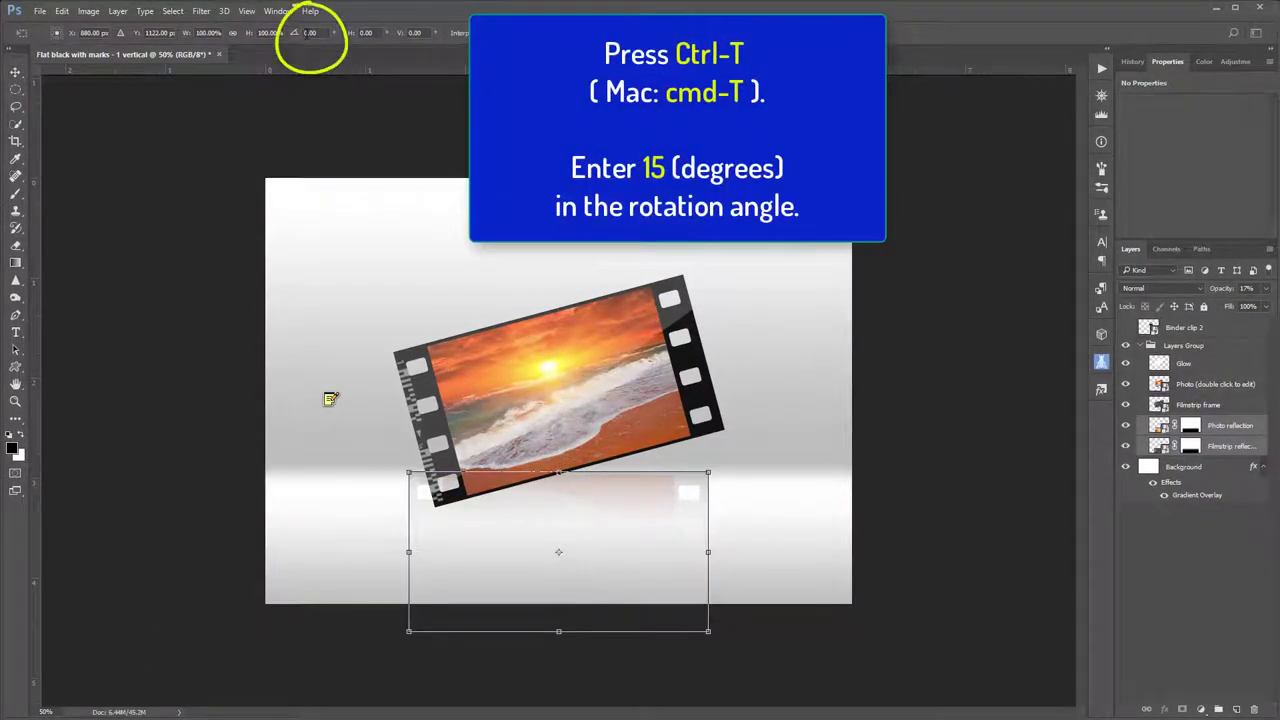
text(15)
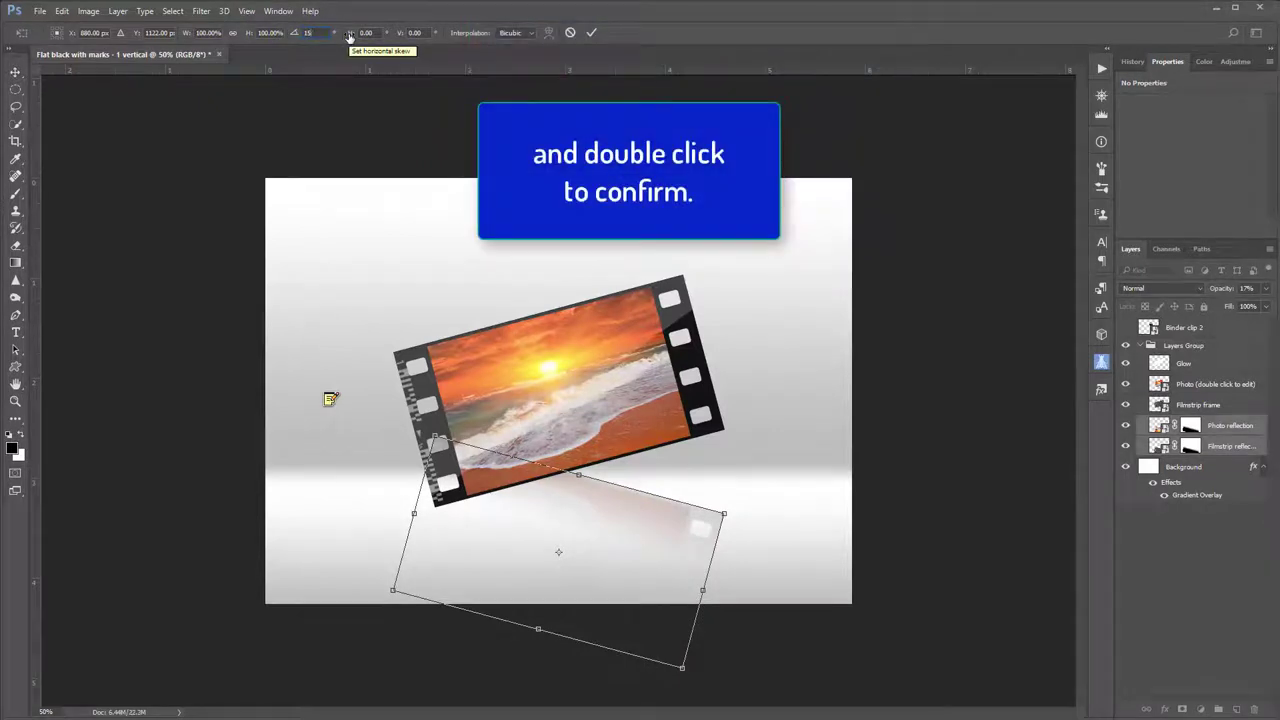
key(Return)
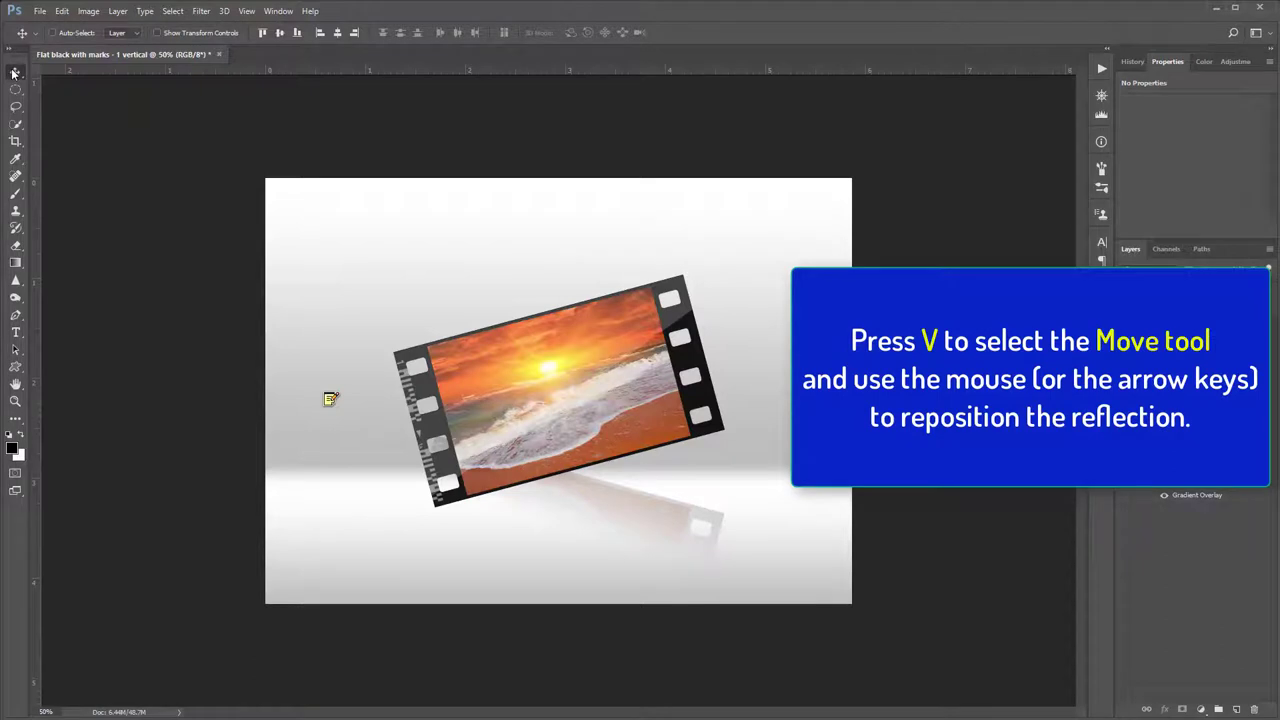
drag(560, 508, 545, 558)
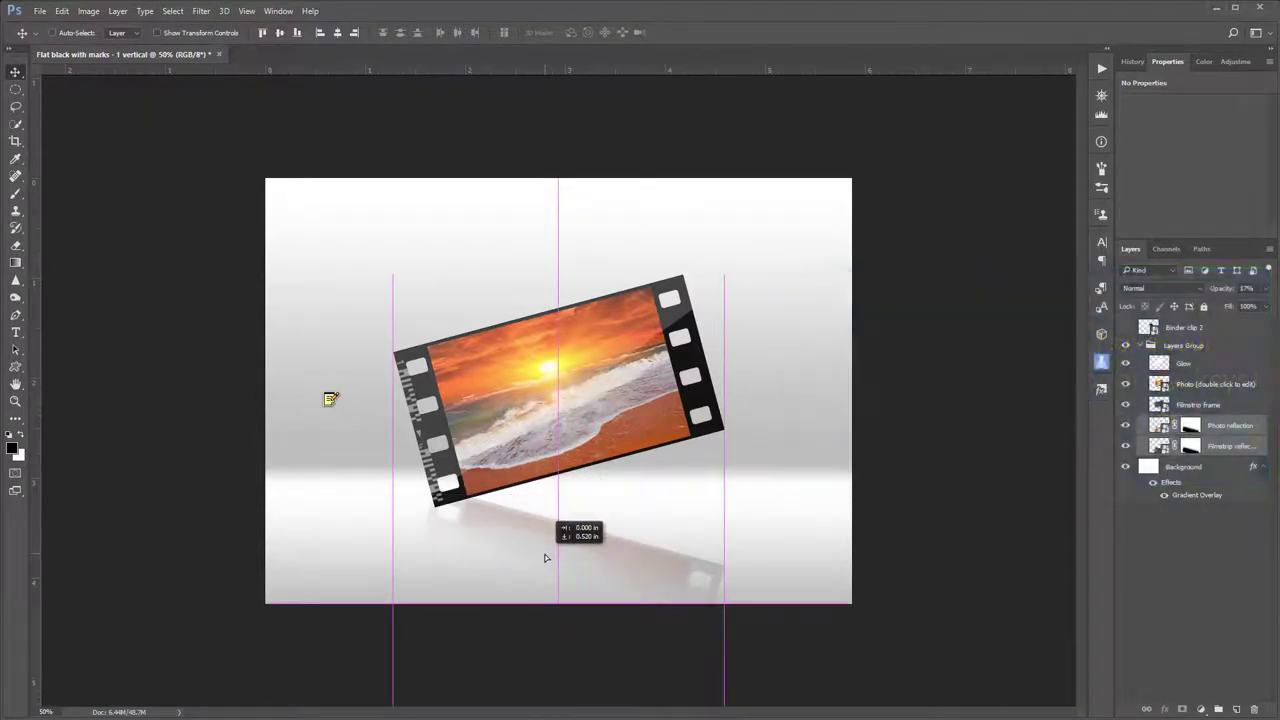
Settle the reflection, then select Glow through Filmstrip frame and move the filmstrip slightly up.
drag(545, 558, 543, 562)
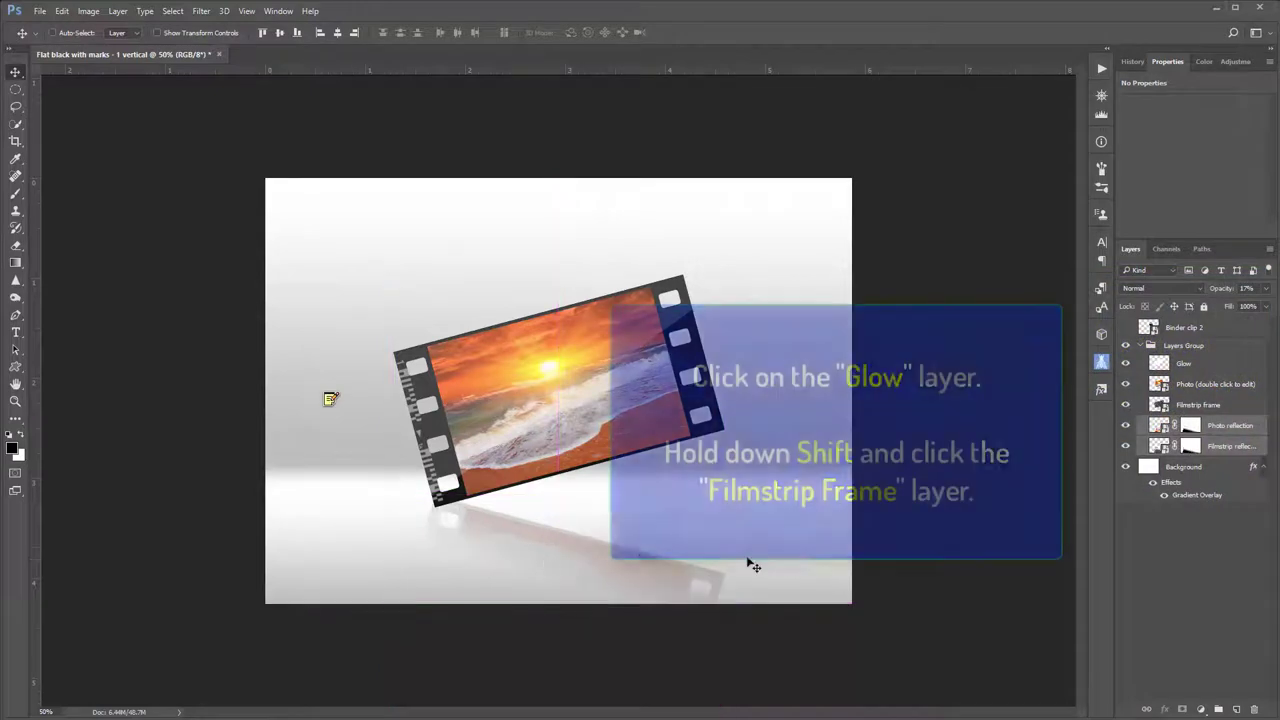
click(1205, 368)
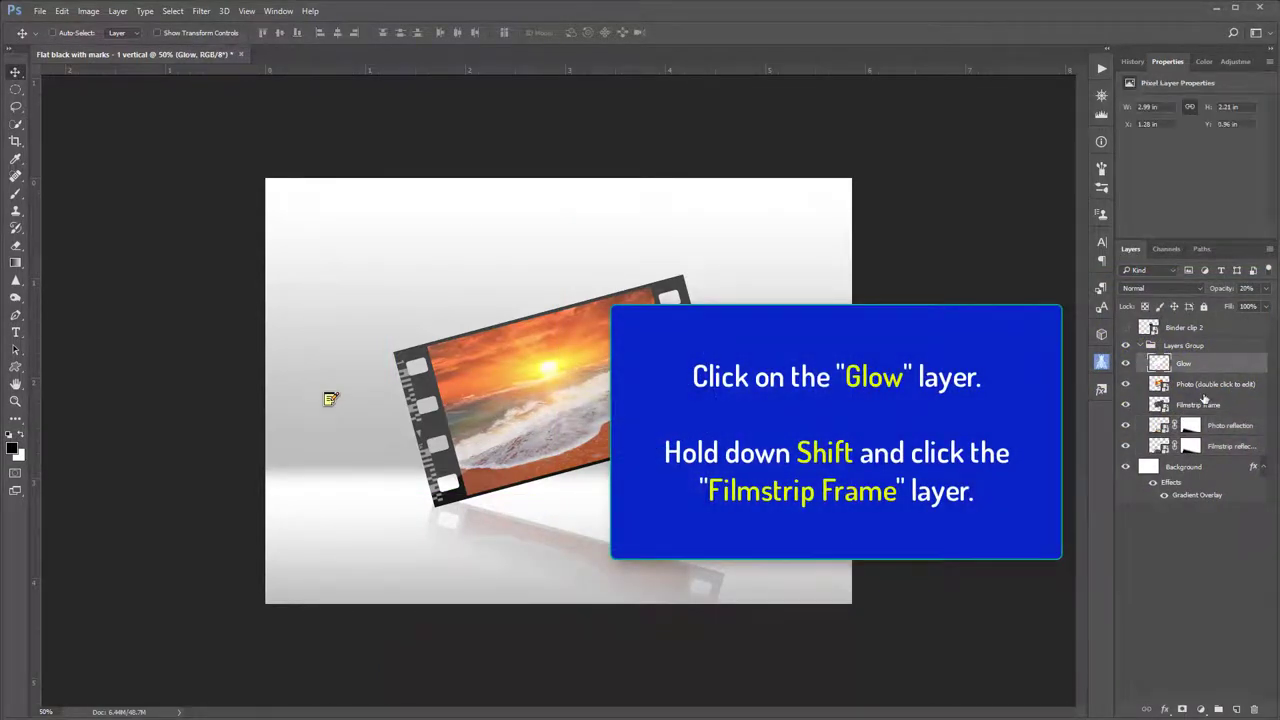
shift+click(1205, 404)
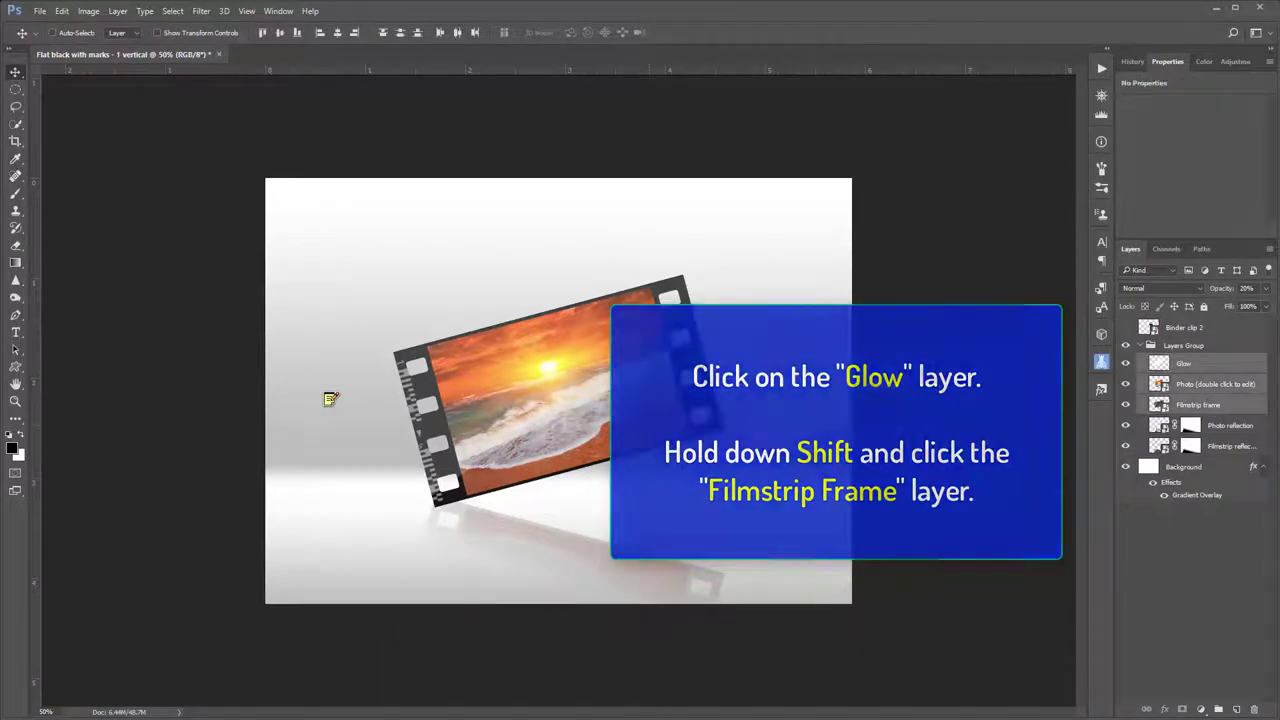
drag(621, 435, 614, 413)
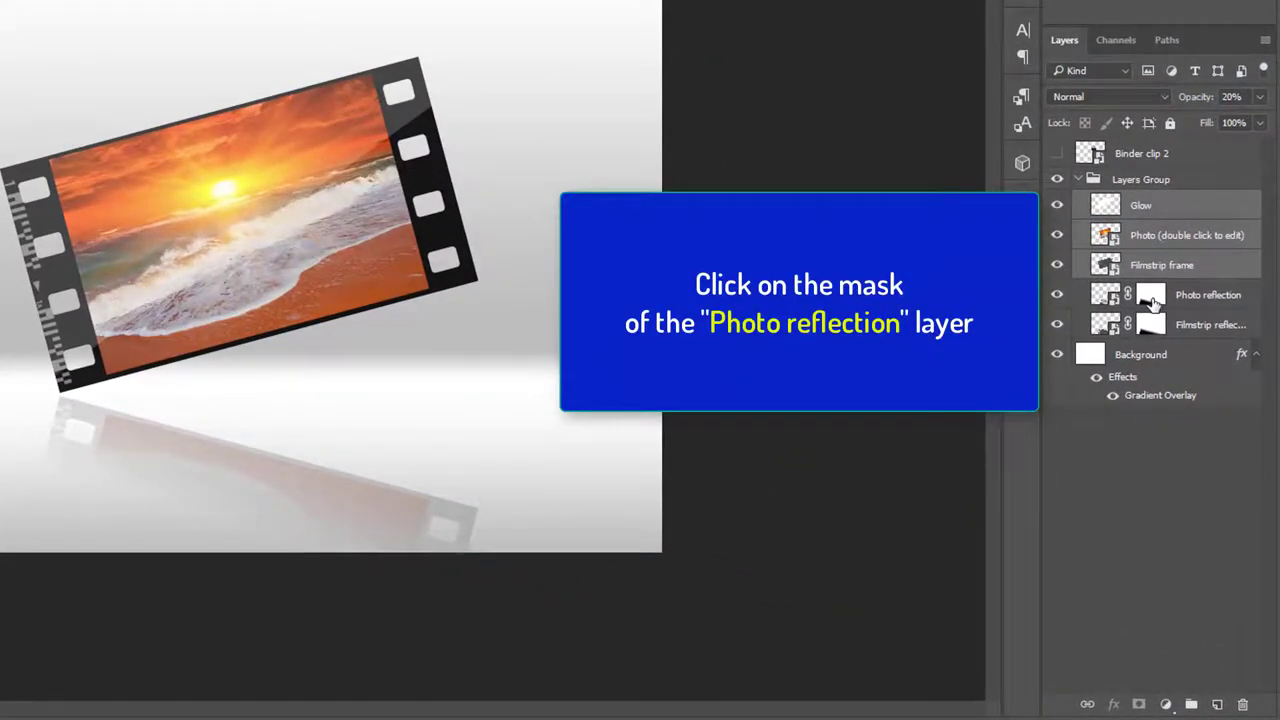
Fill the Photo reflection layer mask with white.
click(1150, 300)
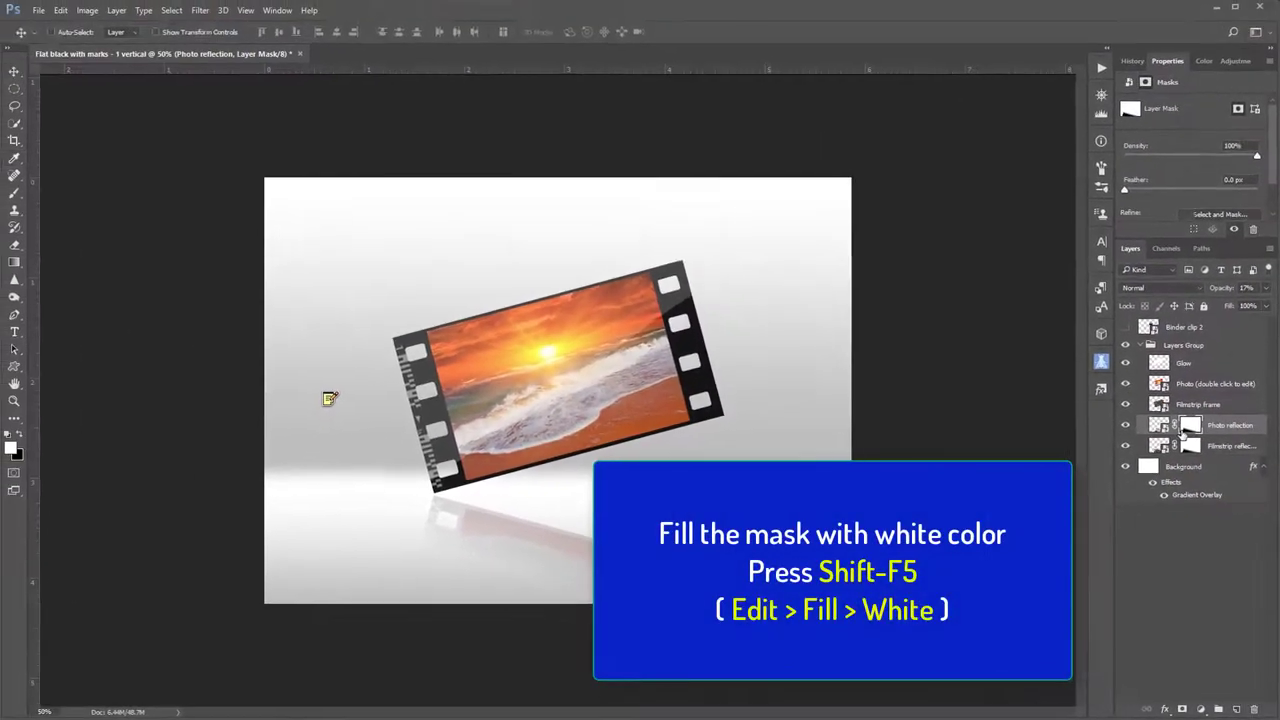
key(shift+F5)
click(637, 231)
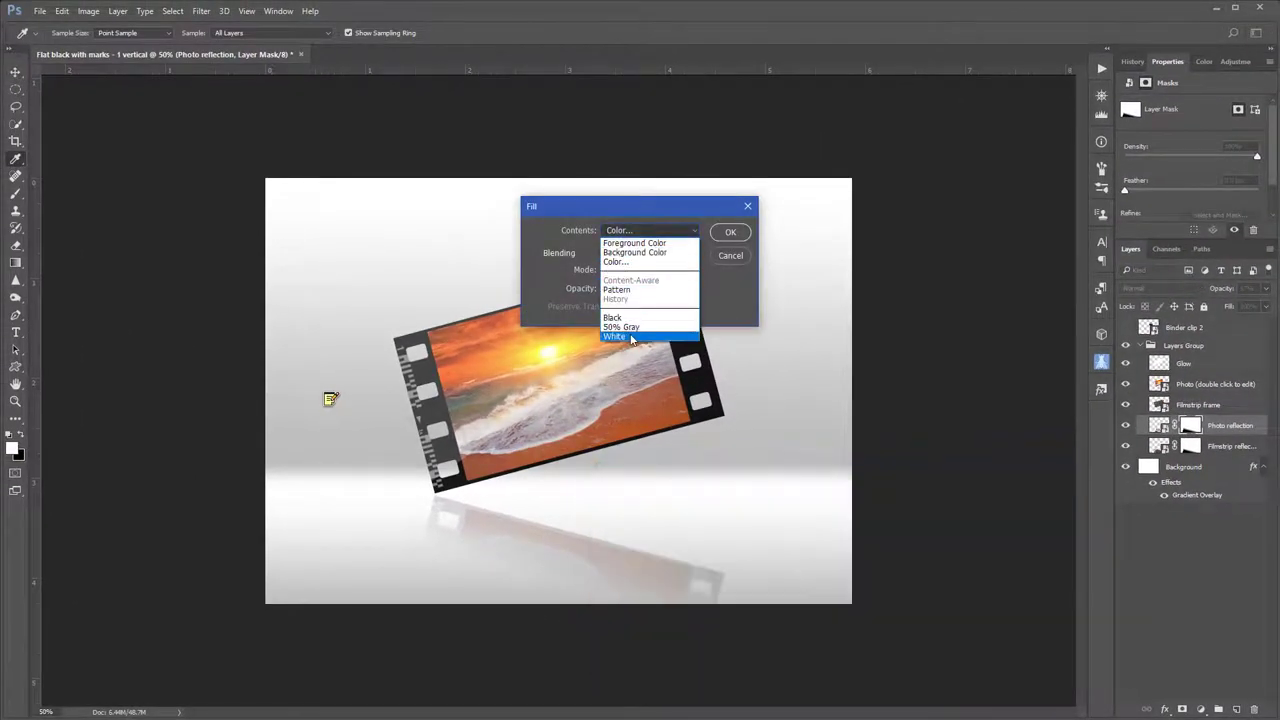
click(620, 334)
click(729, 232)
key(v)
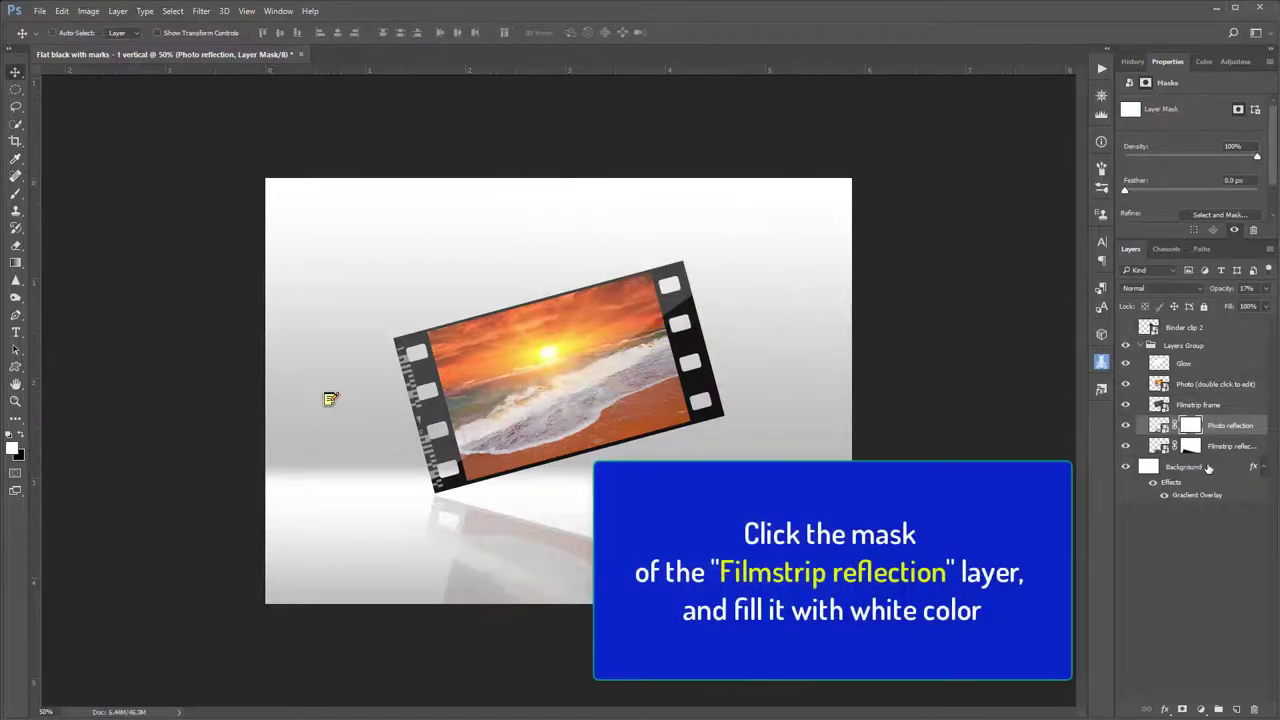
Fill the Filmstrip reflection layer mask with white as well.
click(1190, 446)
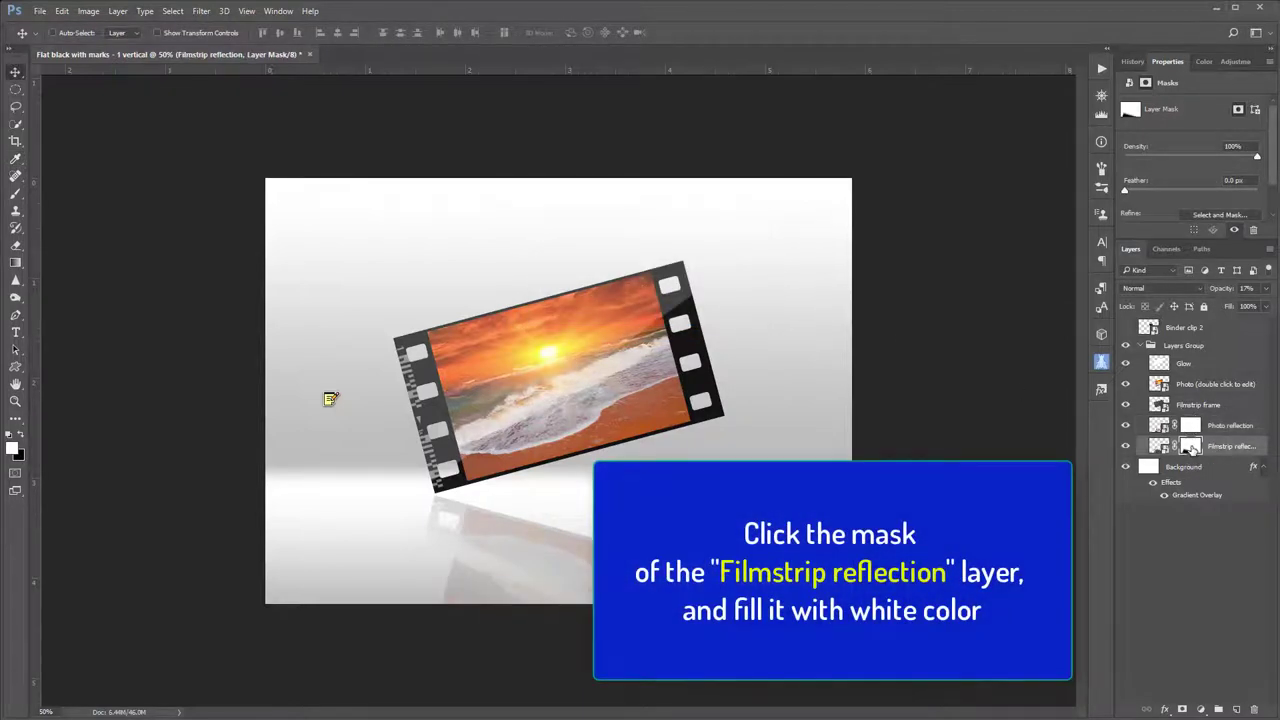
key(shift+F5)
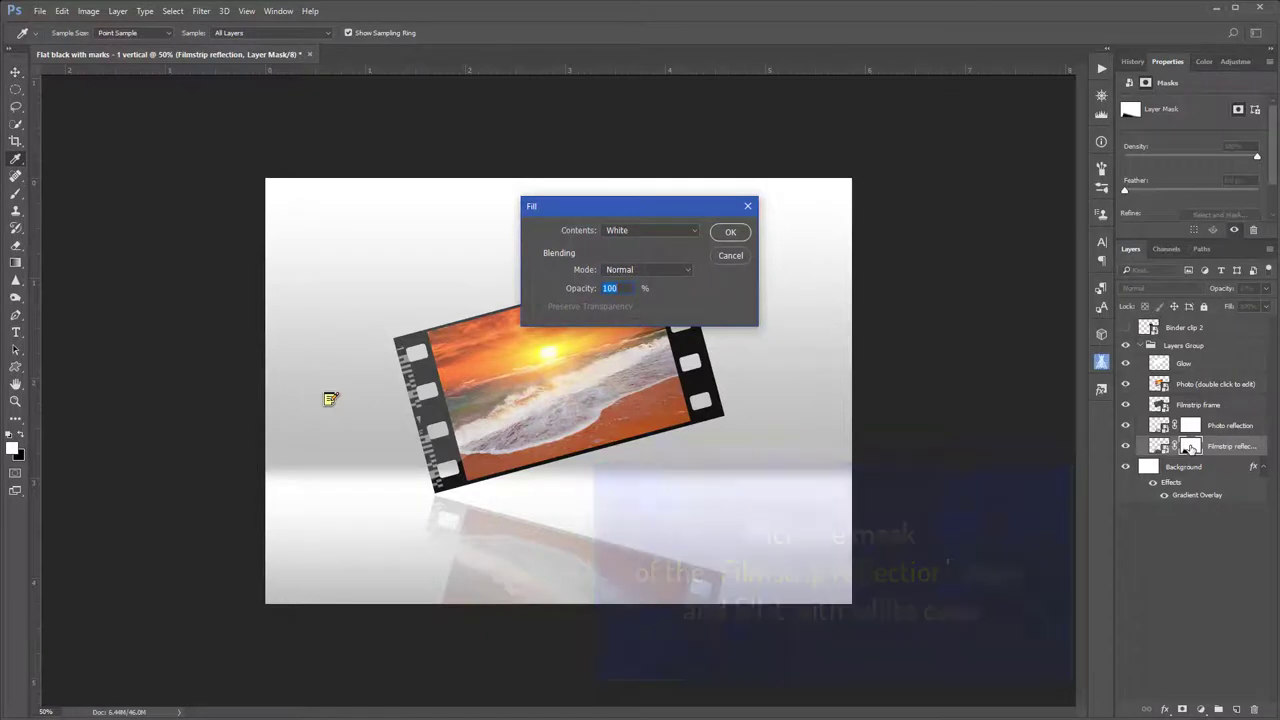
key(Return)
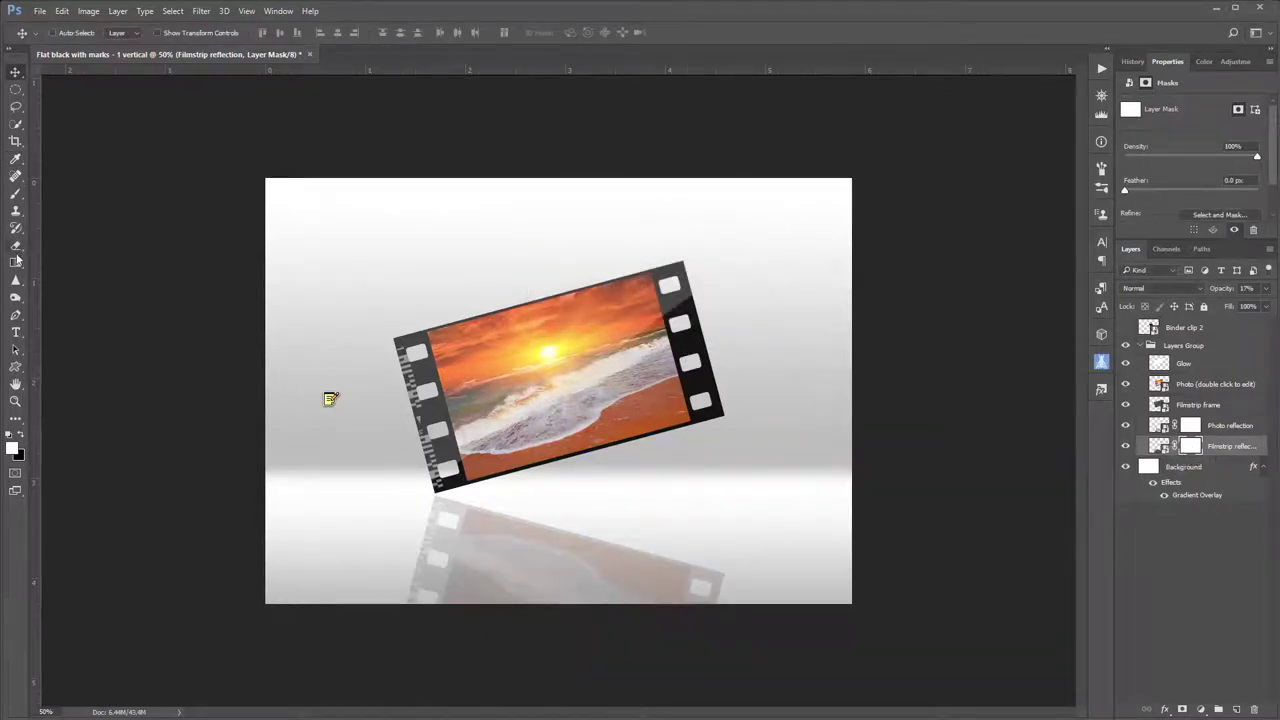
drag(14, 264, 55, 270)
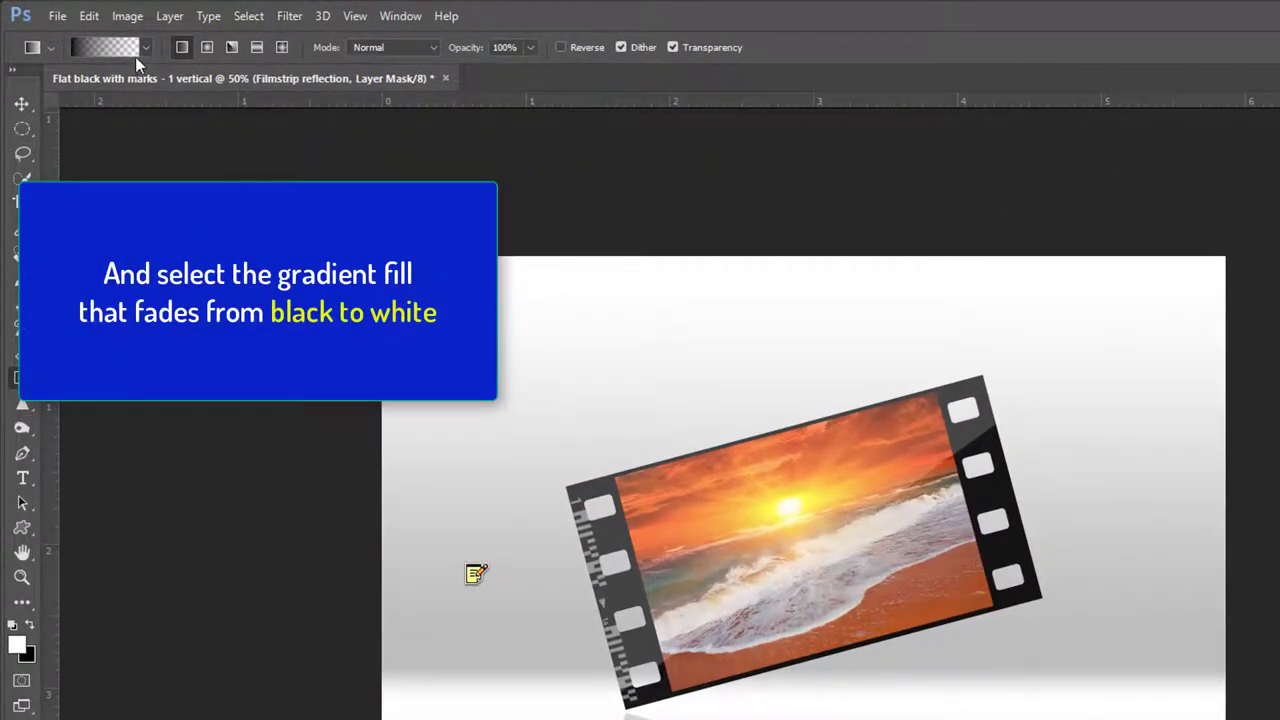
Drag a black-to-white gradient upward on the Filmstrip reflection mask and Alt-copy it to Photo reflection.
click(143, 50)
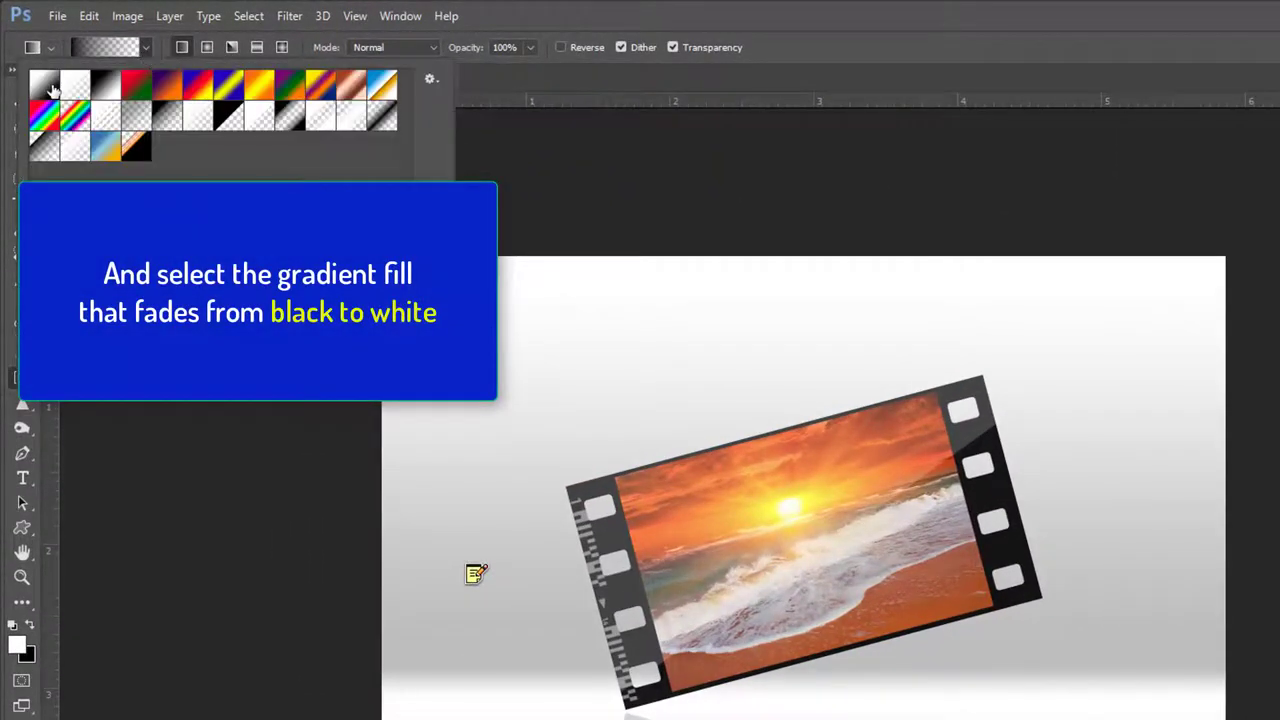
click(107, 88)
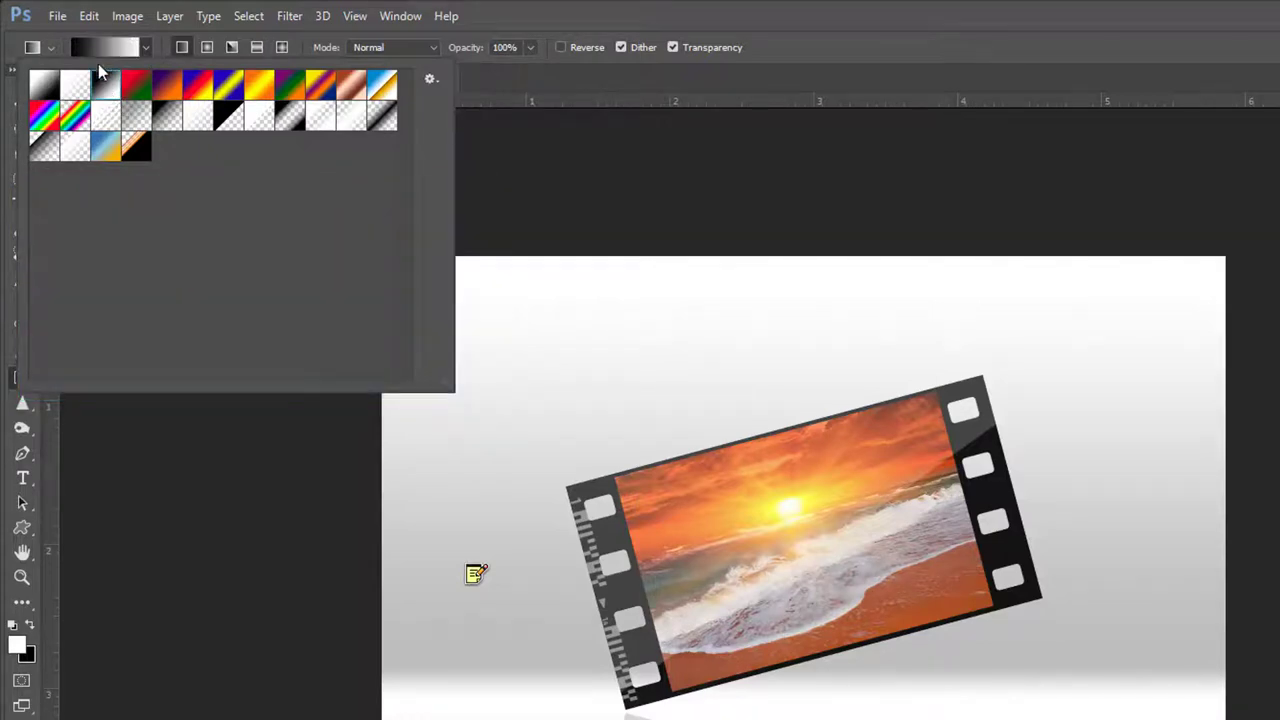
click(105, 87)
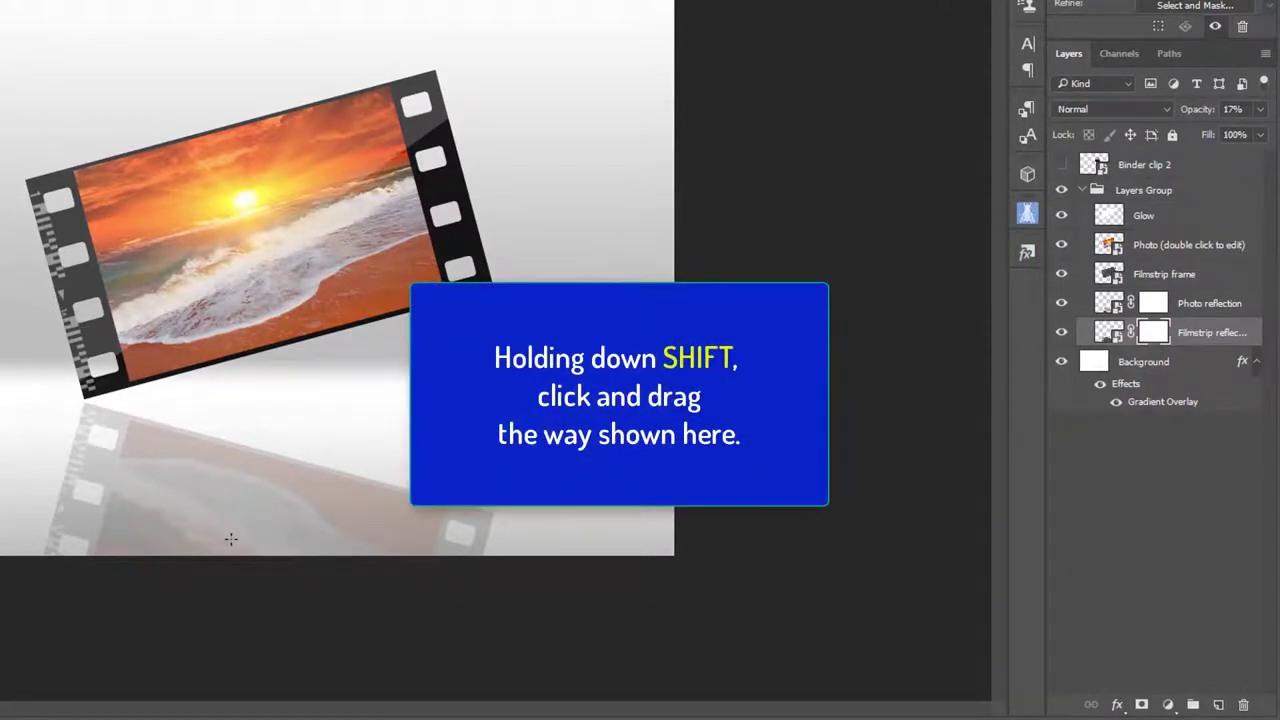
drag(231, 542, 240, 386)
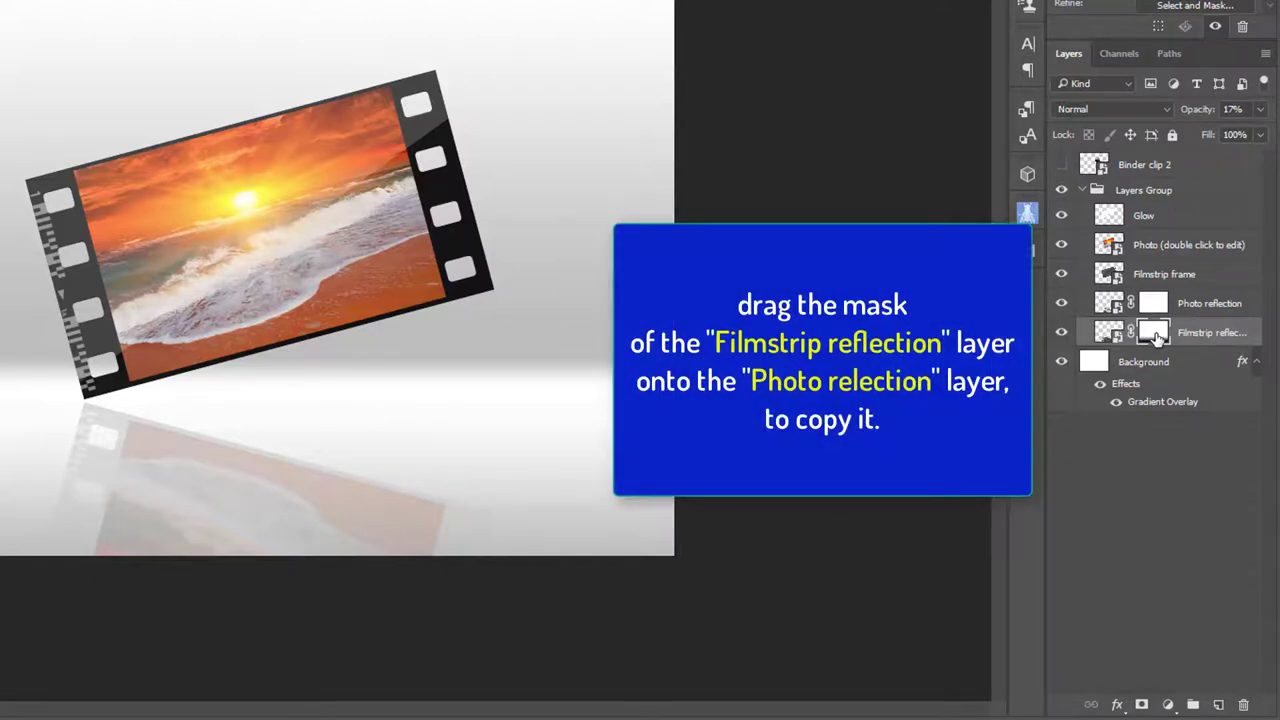
drag(1155, 337, 1160, 306)
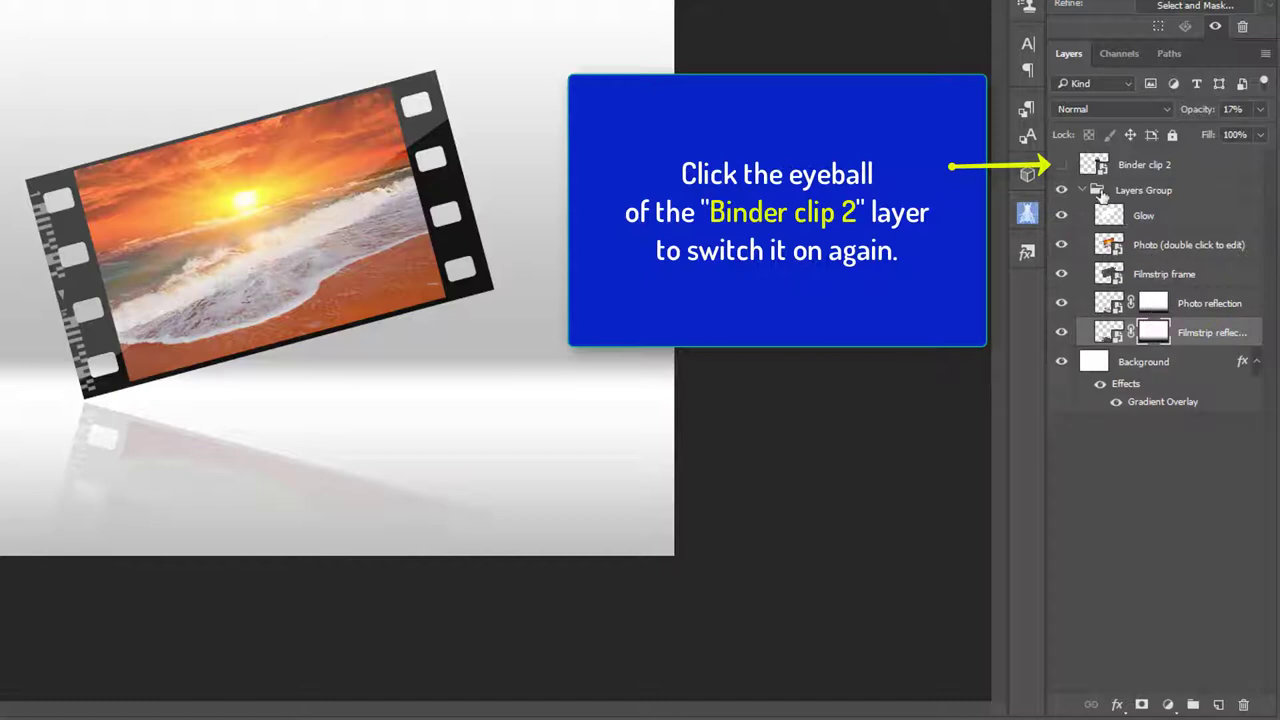
Show Binder clip 2 and move the clip up onto the filmstrip's top edge.
click(1062, 166)
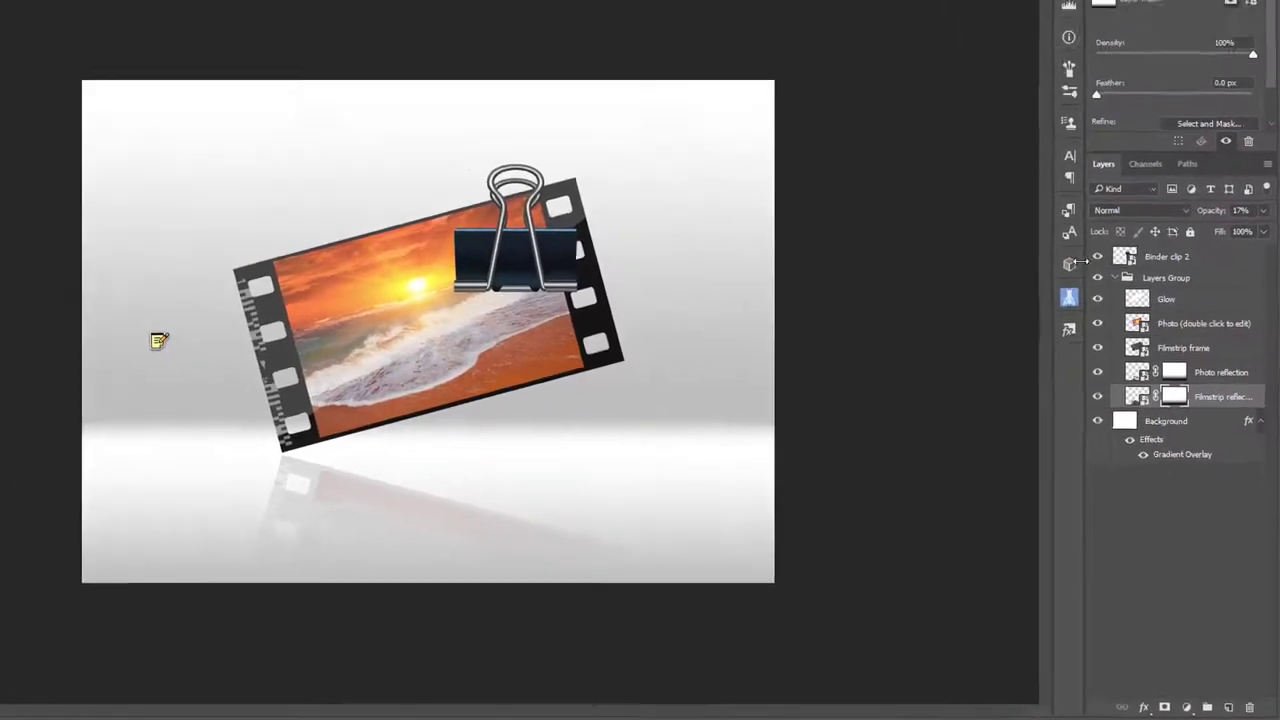
key(v)
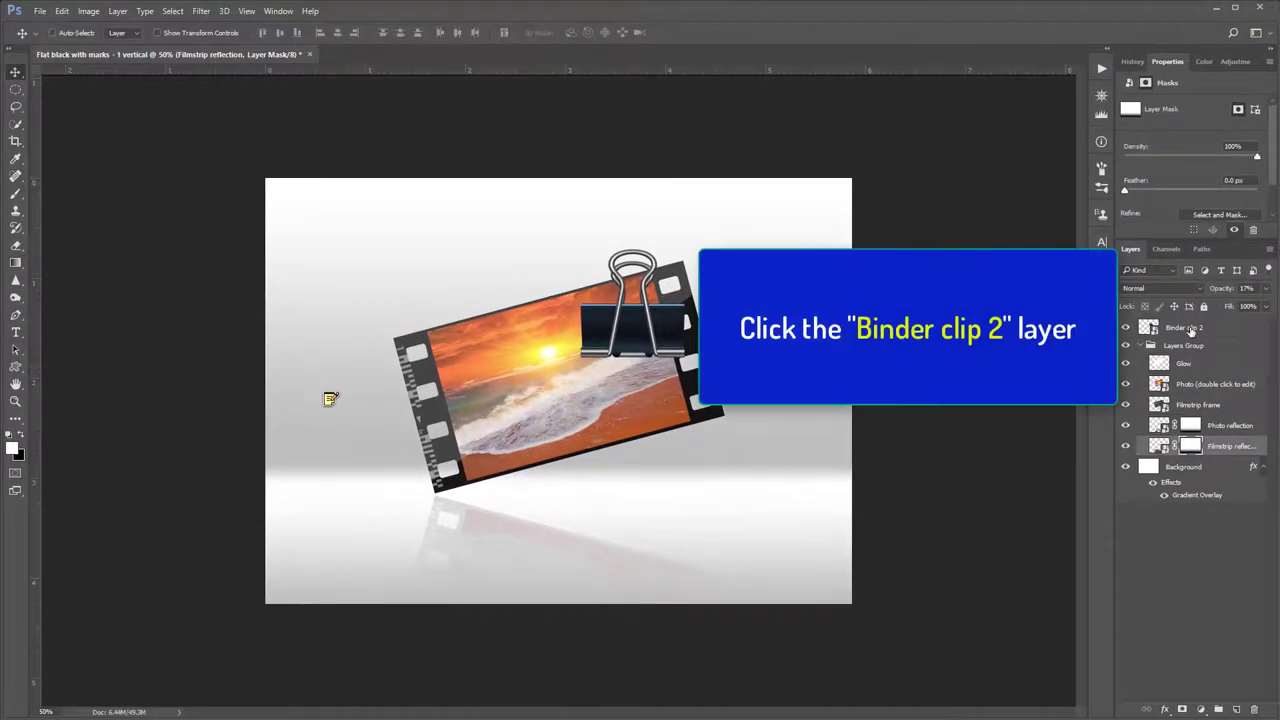
click(1190, 332)
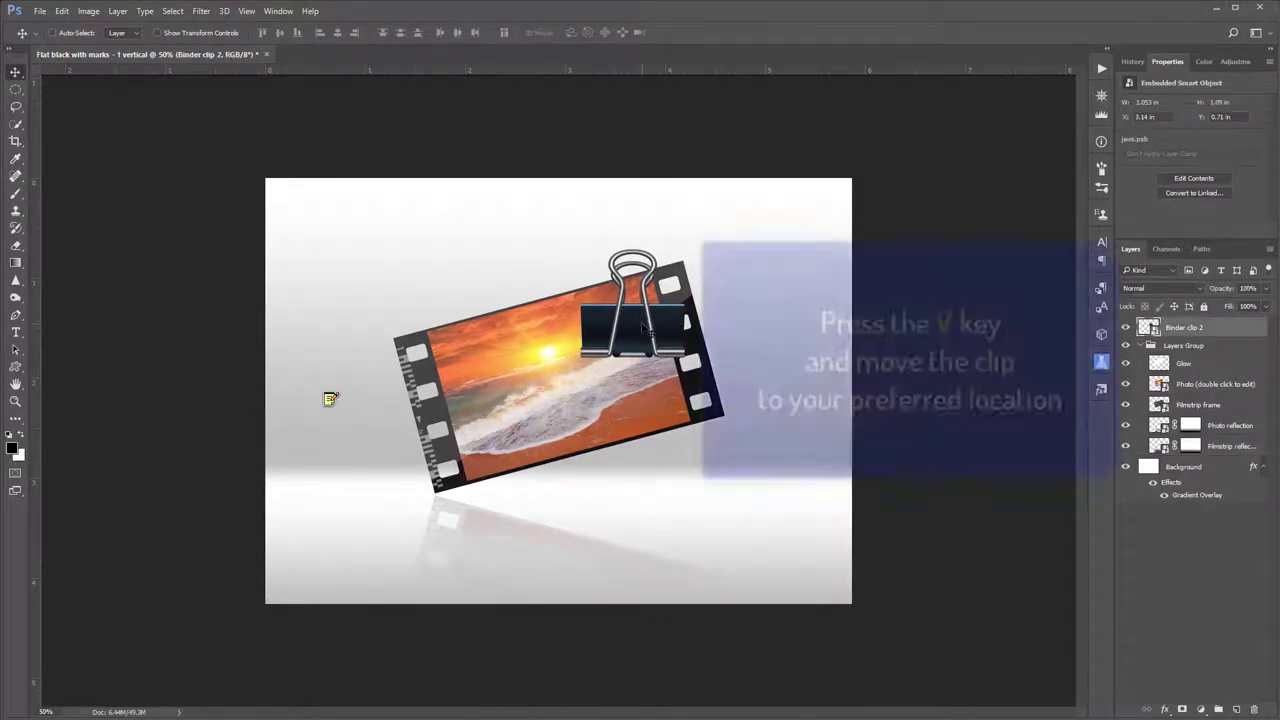
mouse_move(639, 317)
mouse_down()
mouse_move(645, 262)
mouse_move(618, 277)
mouse_up()
Rotate the binder clip about -6 degrees, nudge it left, and begin a new layer.
key(ctrl+t)
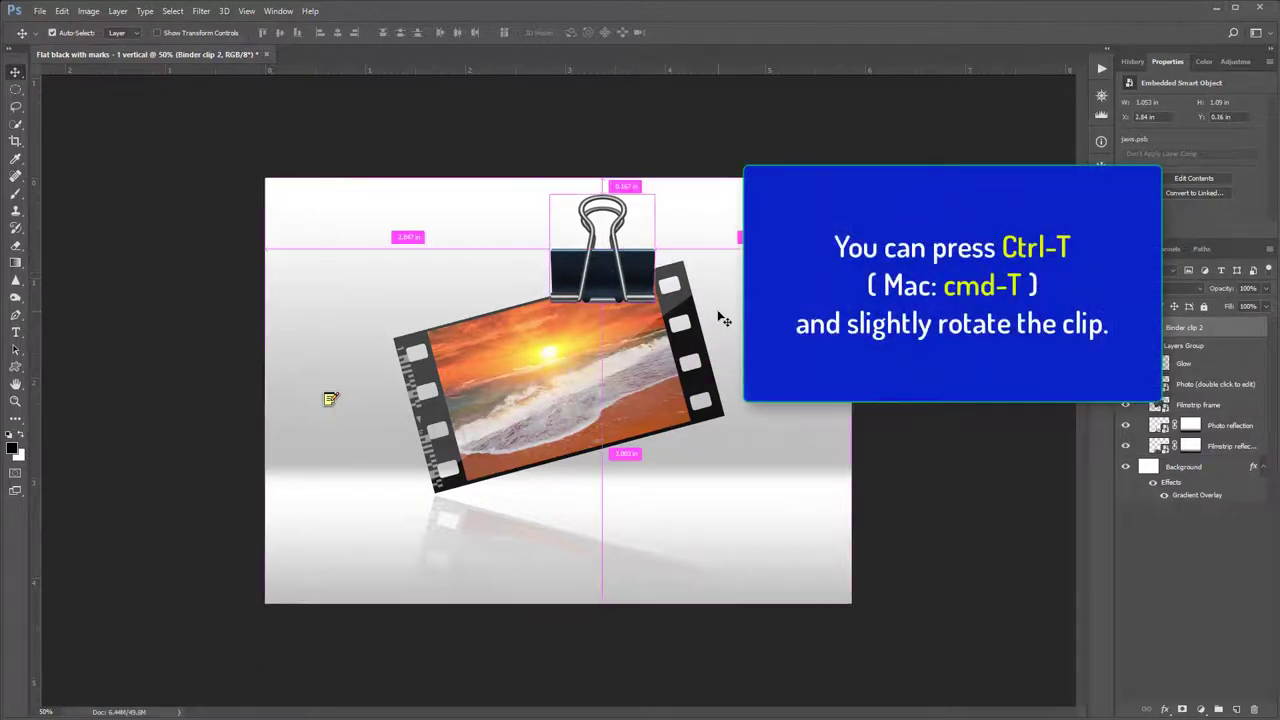
drag(668, 196, 662, 182)
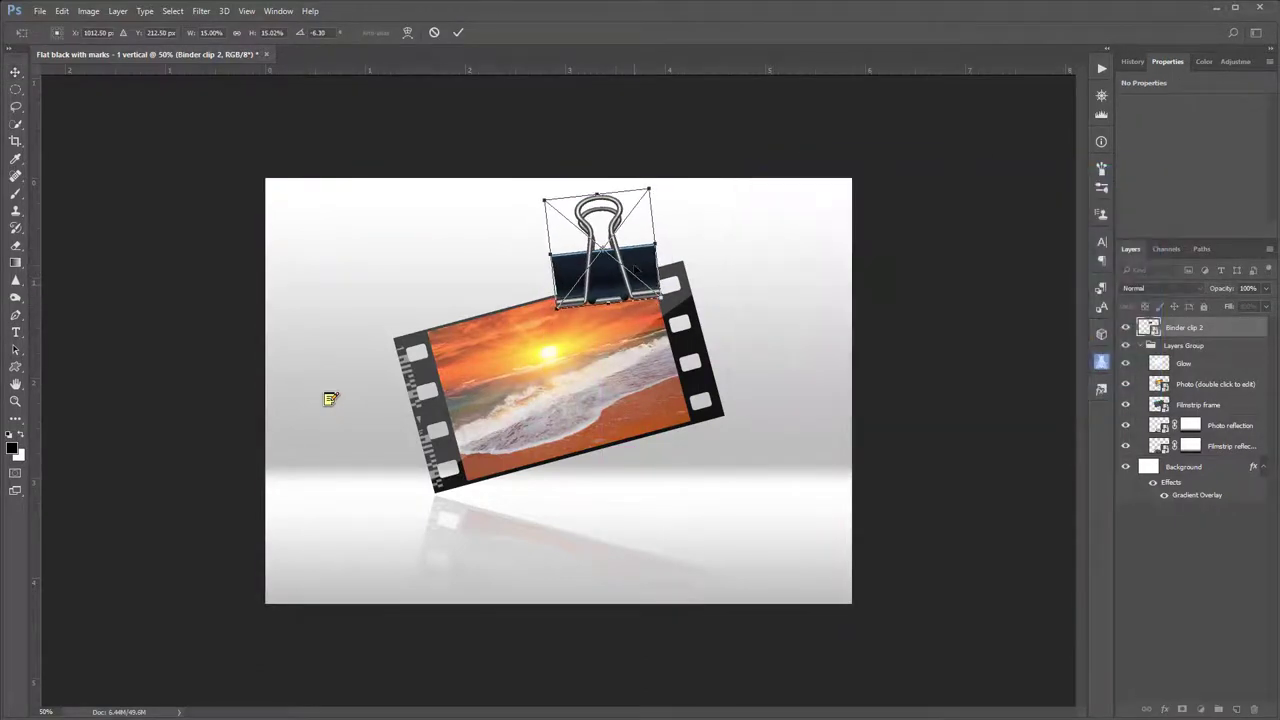
drag(645, 266, 620, 266)
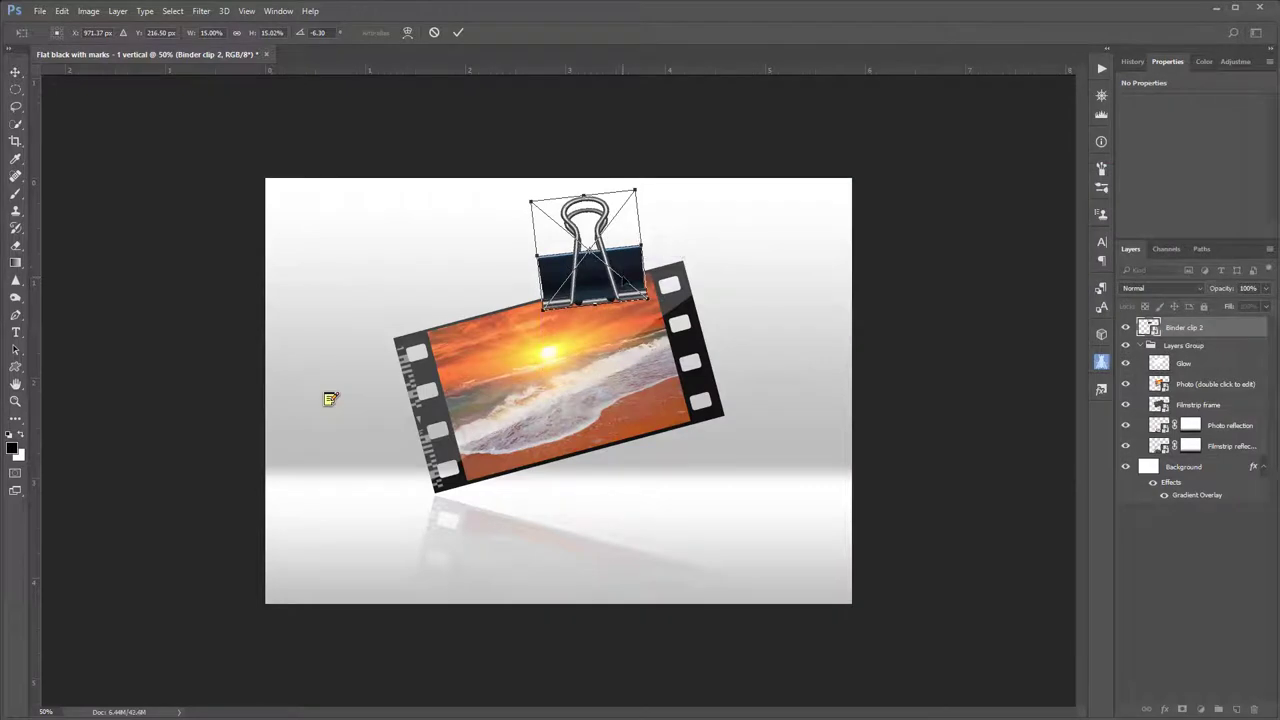
key(Return)
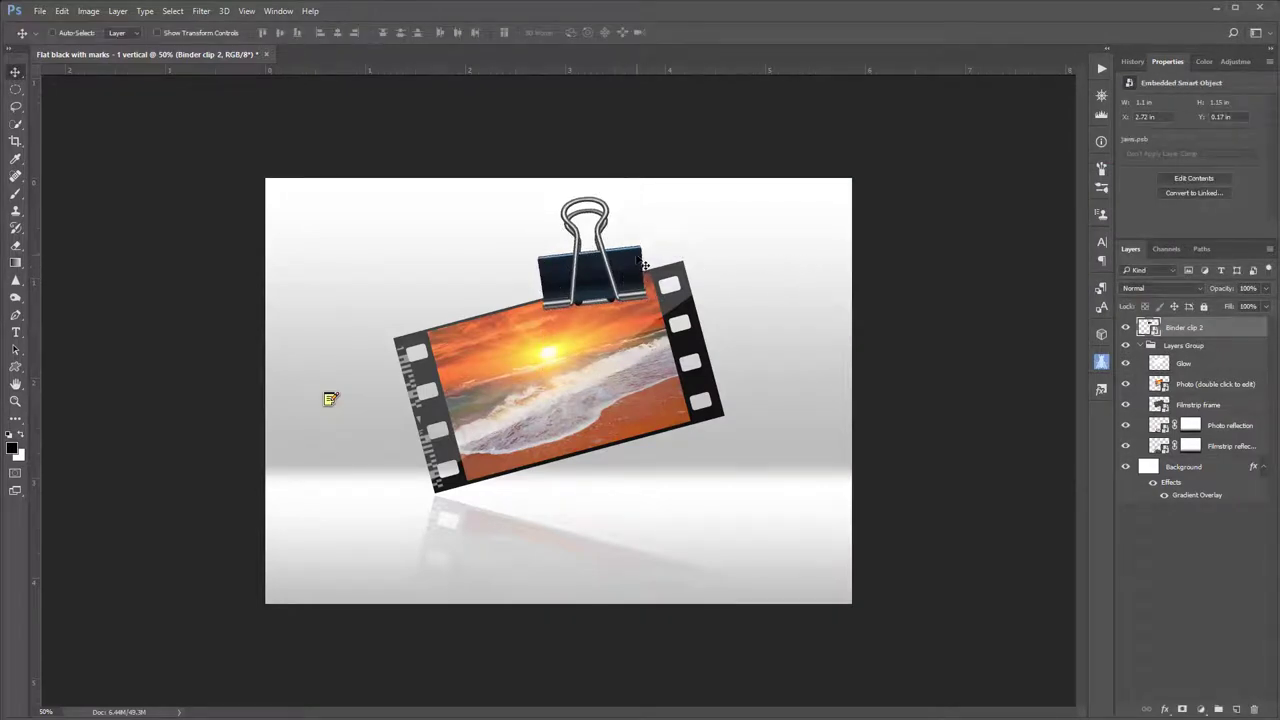
drag(644, 265, 622, 258)
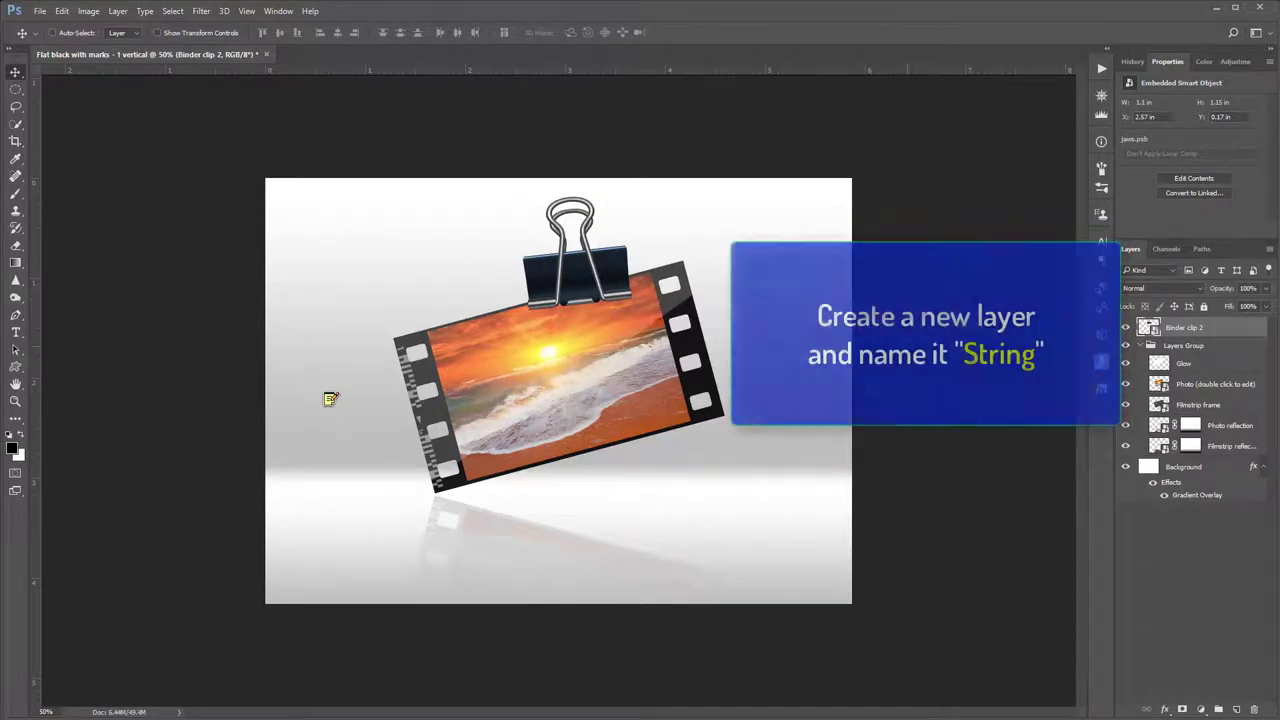
alt+click(1237, 710)
Name the new layer String and marquee-select a thin strip from the top edge down to the clip.
text(String)
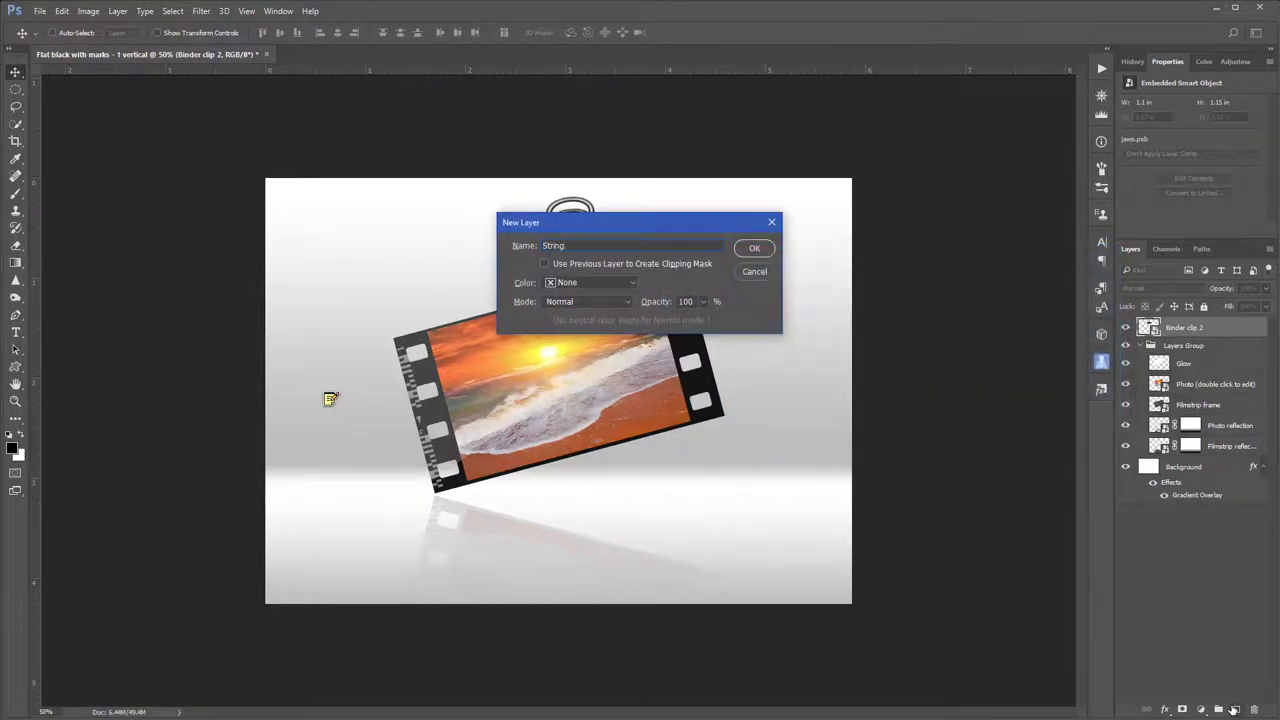
key(Return)
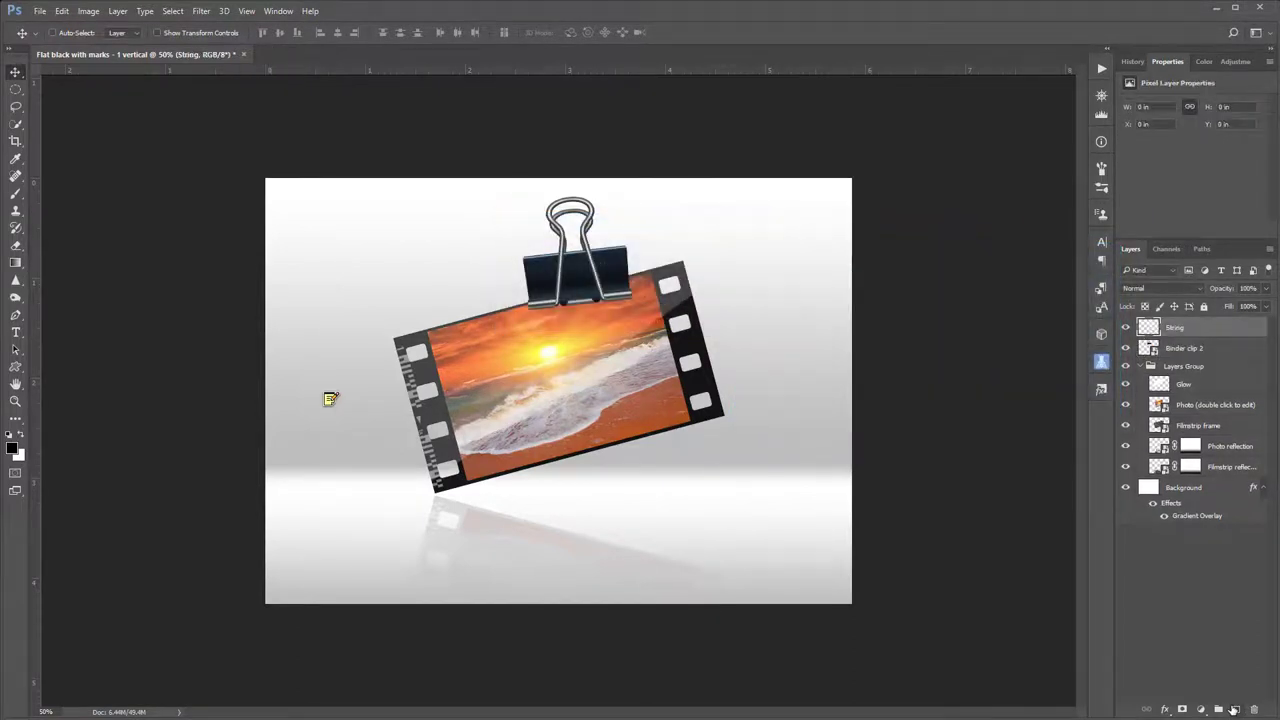
click(584, 182)
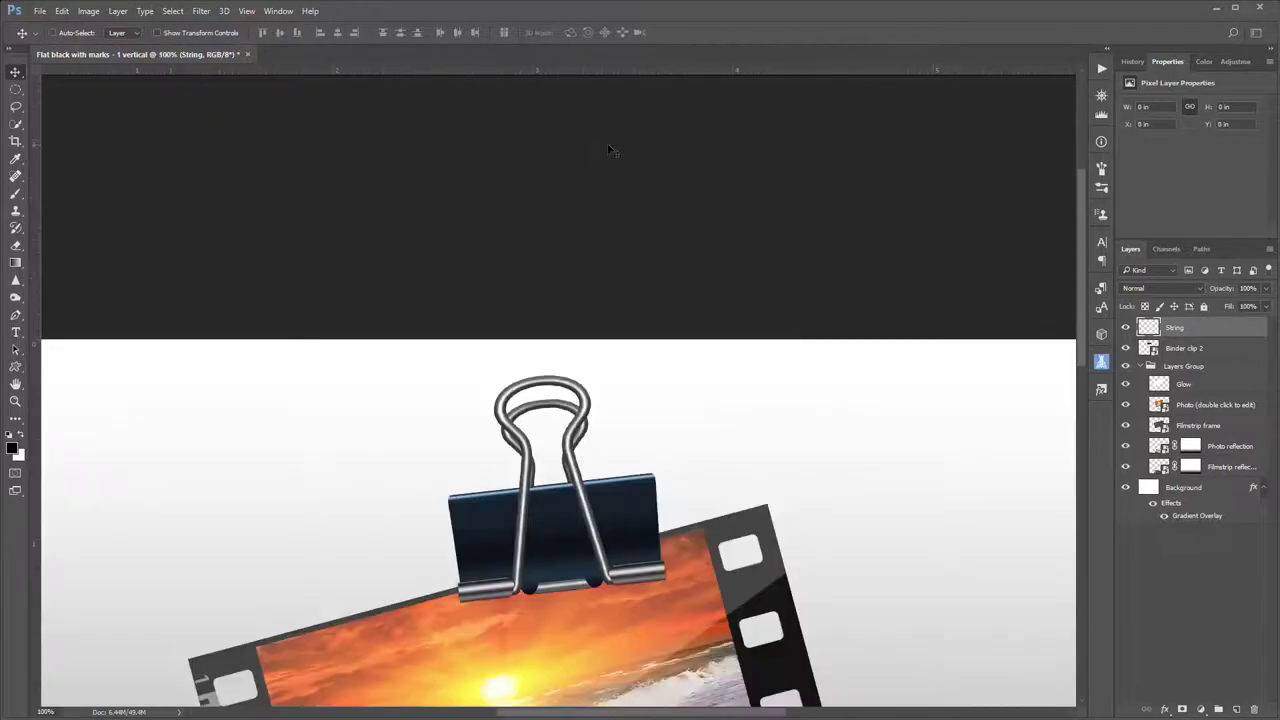
click(587, 144)
click(16, 90)
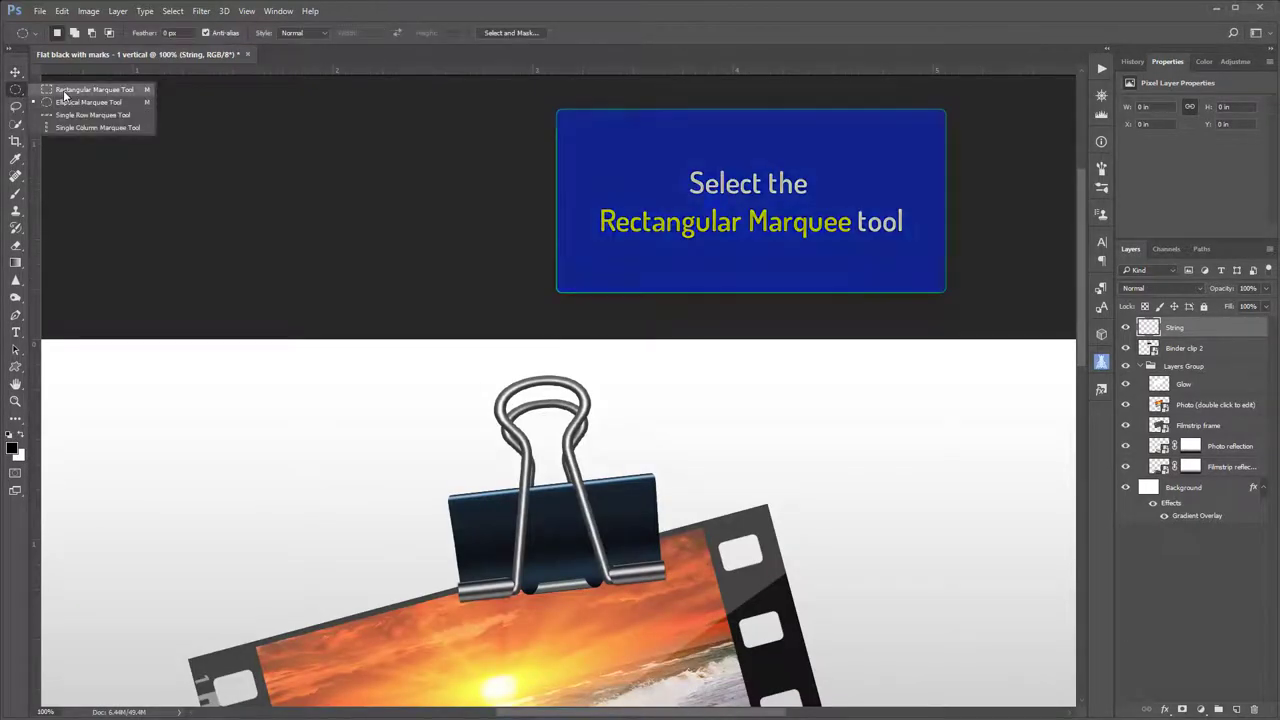
click(64, 93)
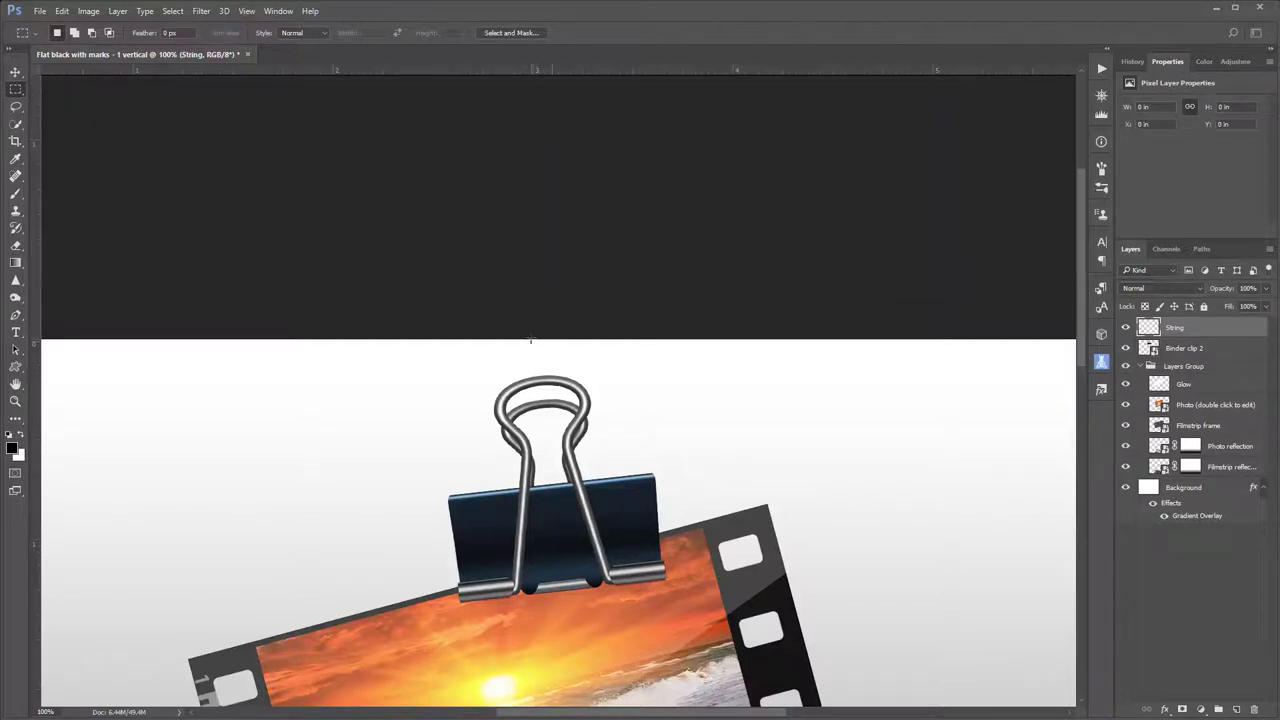
drag(541, 340, 545, 384)
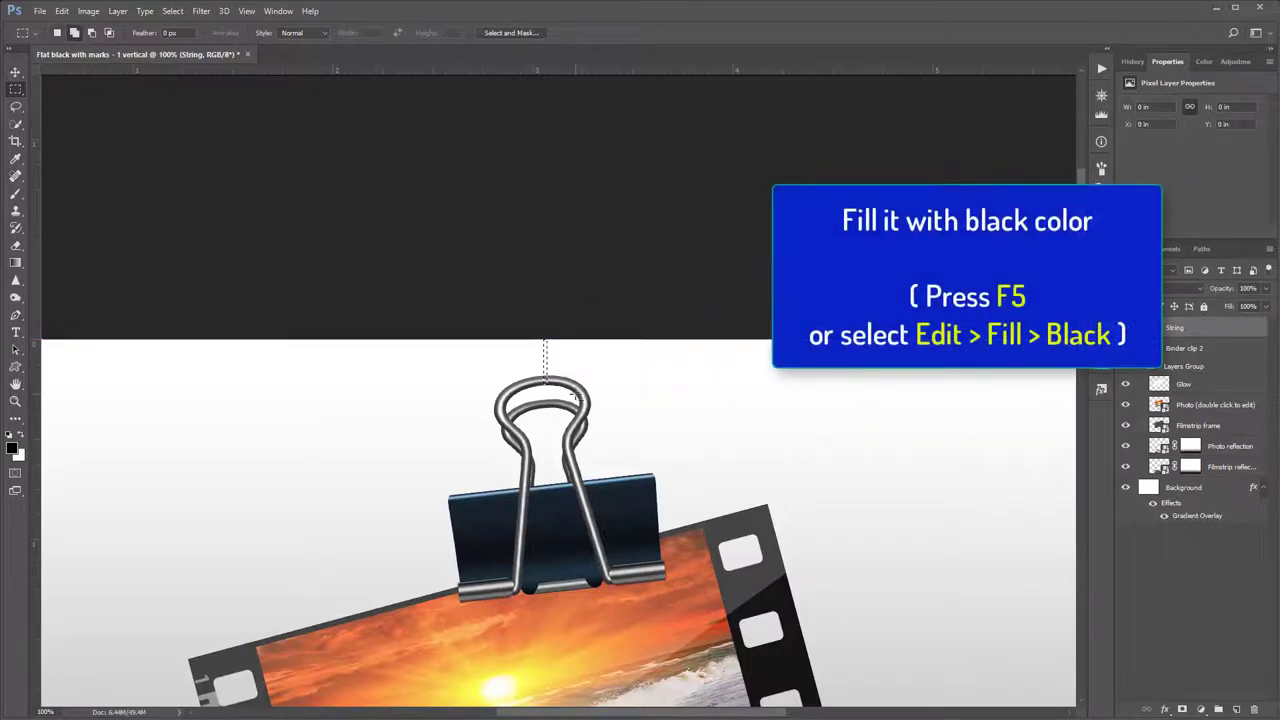
Fill the strip with black, deselect, and zoom out to 50%.
key(F5)
click(644, 231)
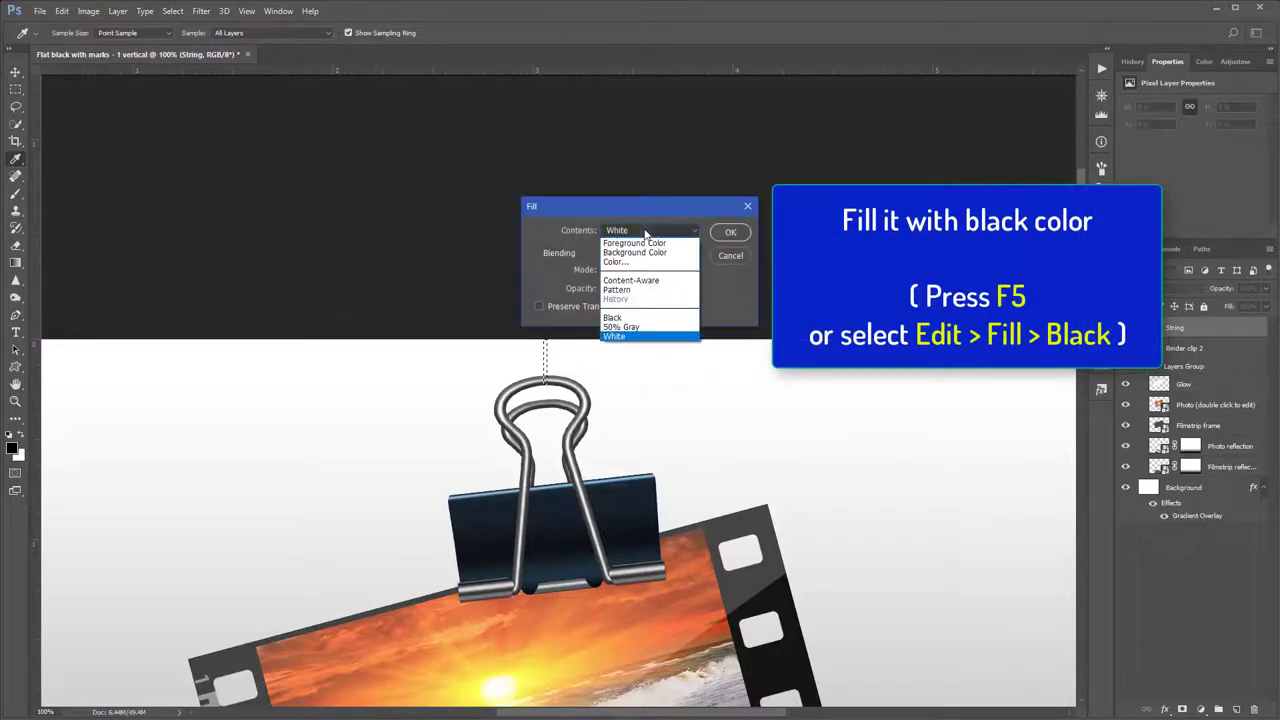
click(637, 318)
click(730, 232)
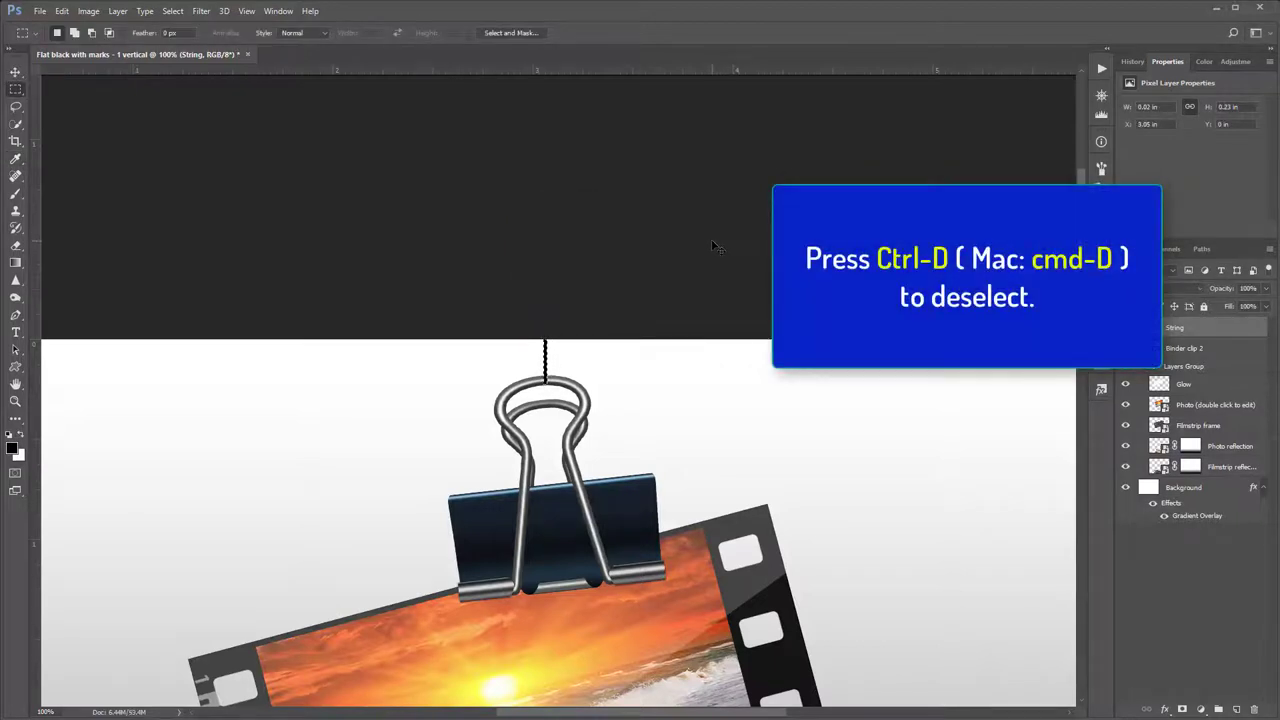
key(ctrl+d)
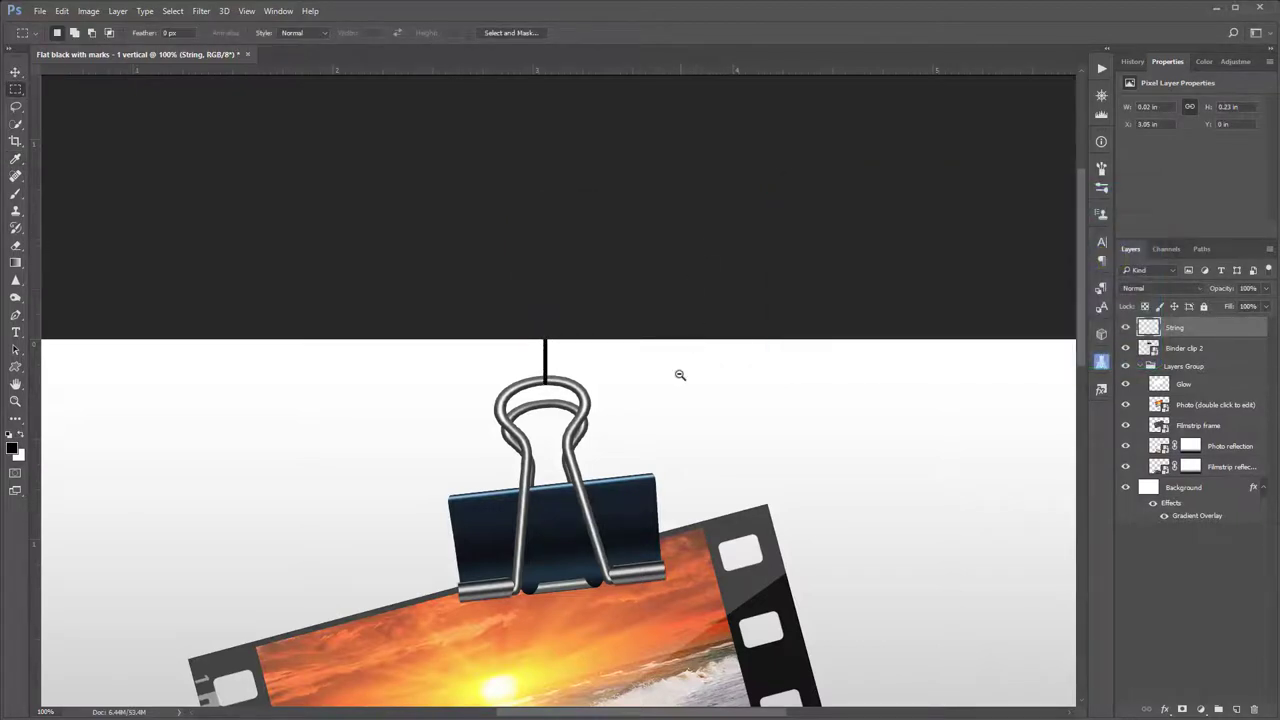
alt+click(679, 374)
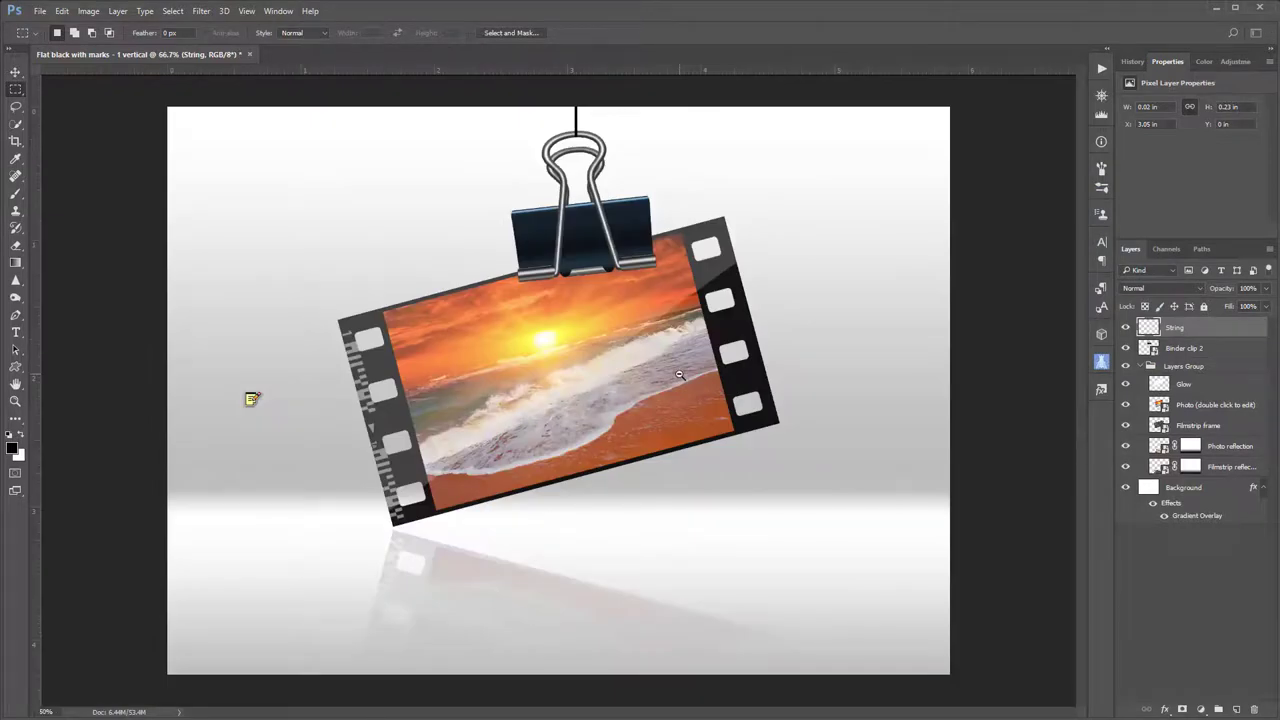
alt+click(679, 374)
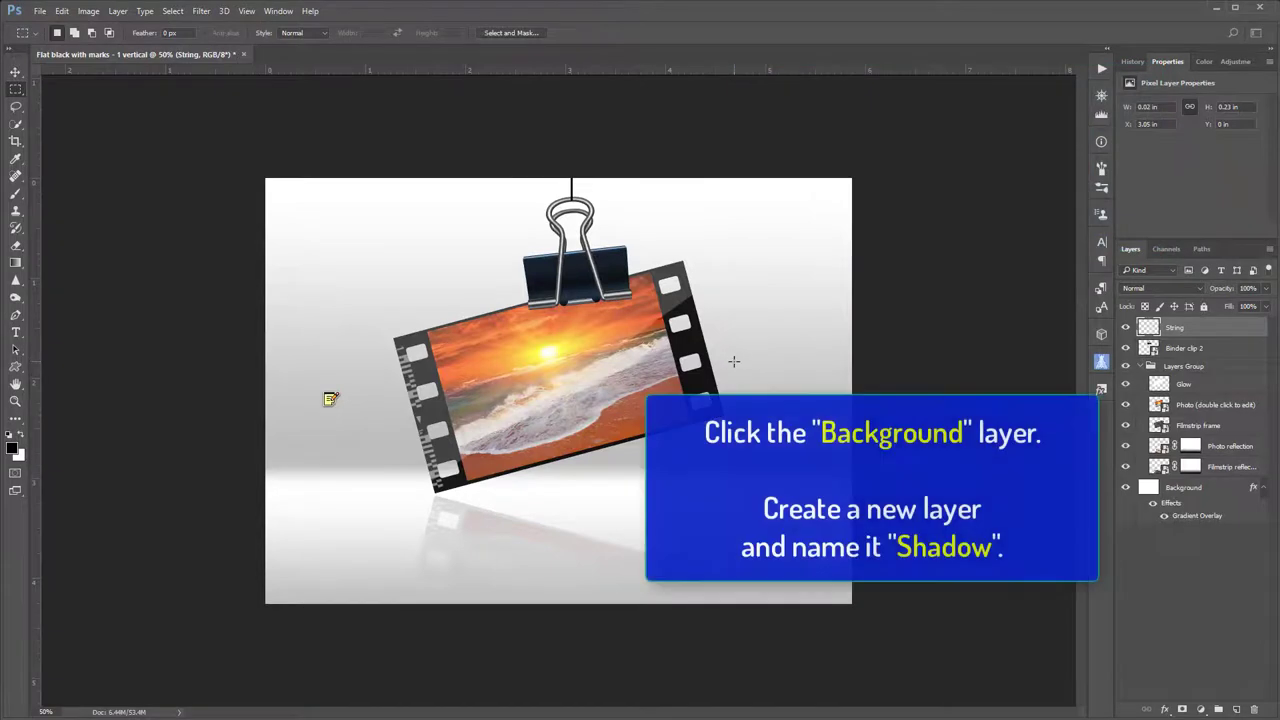
Add a Shadow layer above Background and draw a thin flat elliptical selection under the filmstrip.
click(1193, 487)
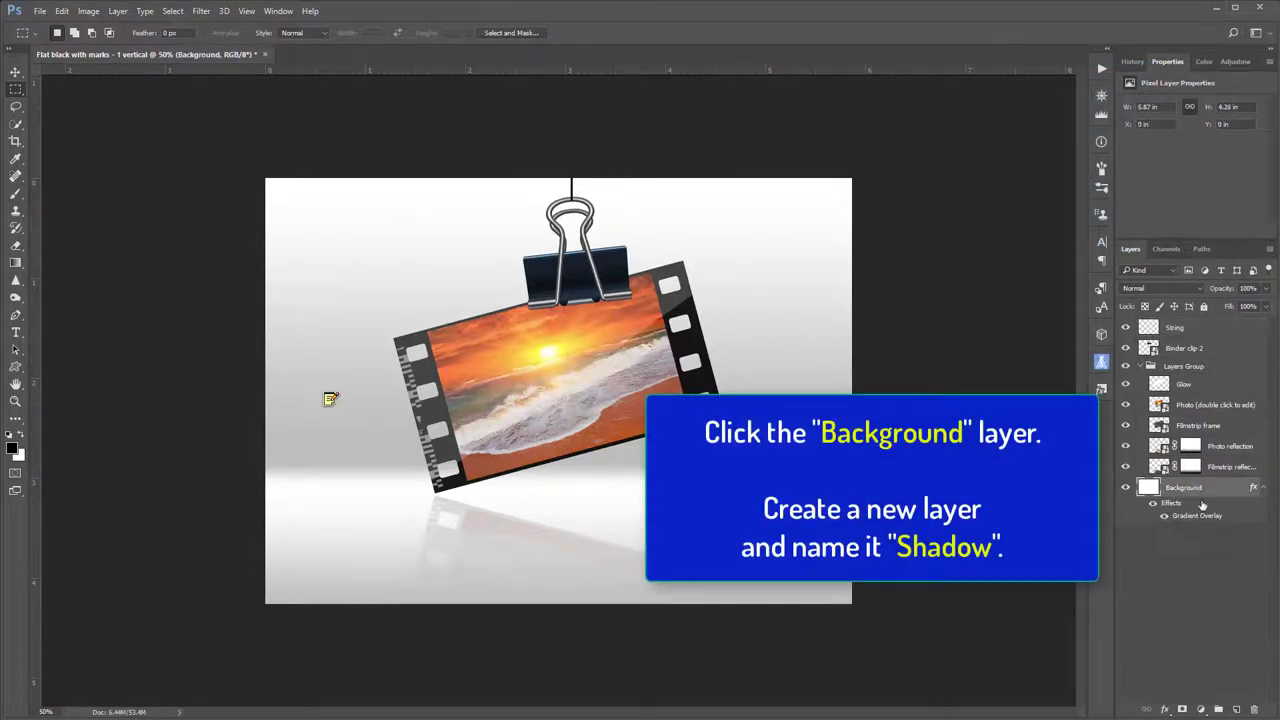
alt+click(1238, 710)
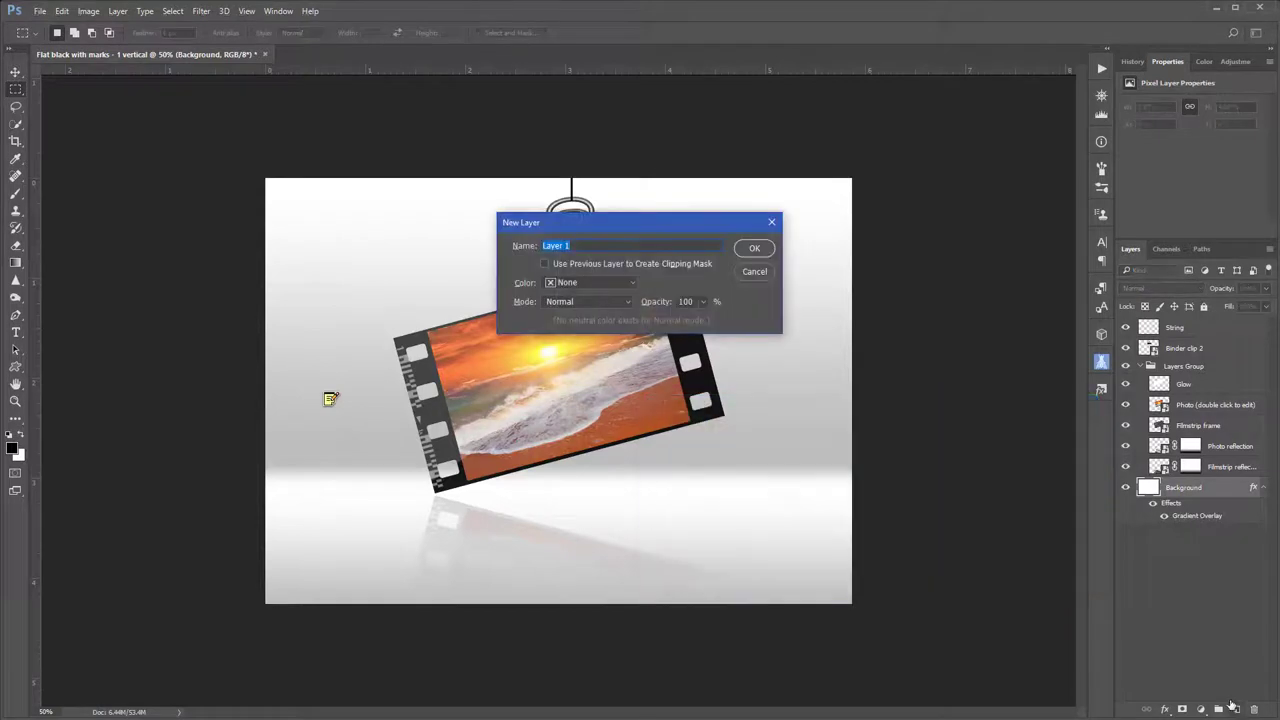
text(Shadow)
key(Return)
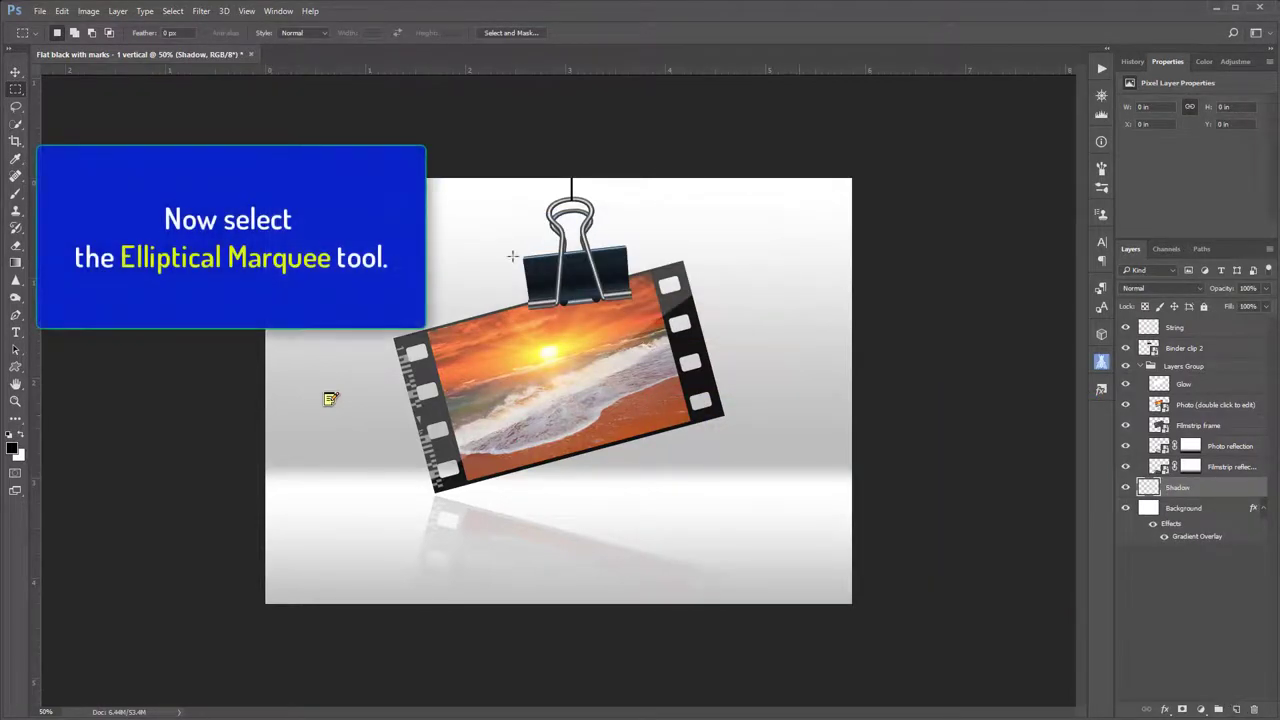
right_click(20, 90)
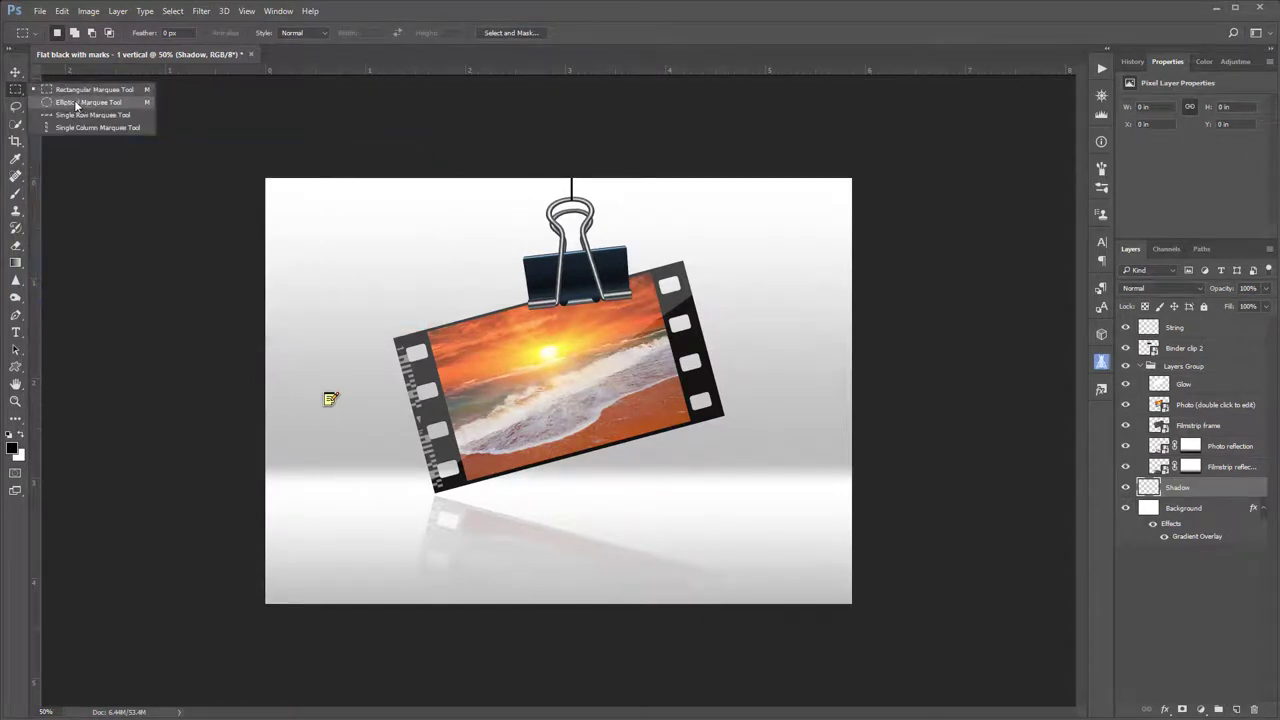
click(76, 103)
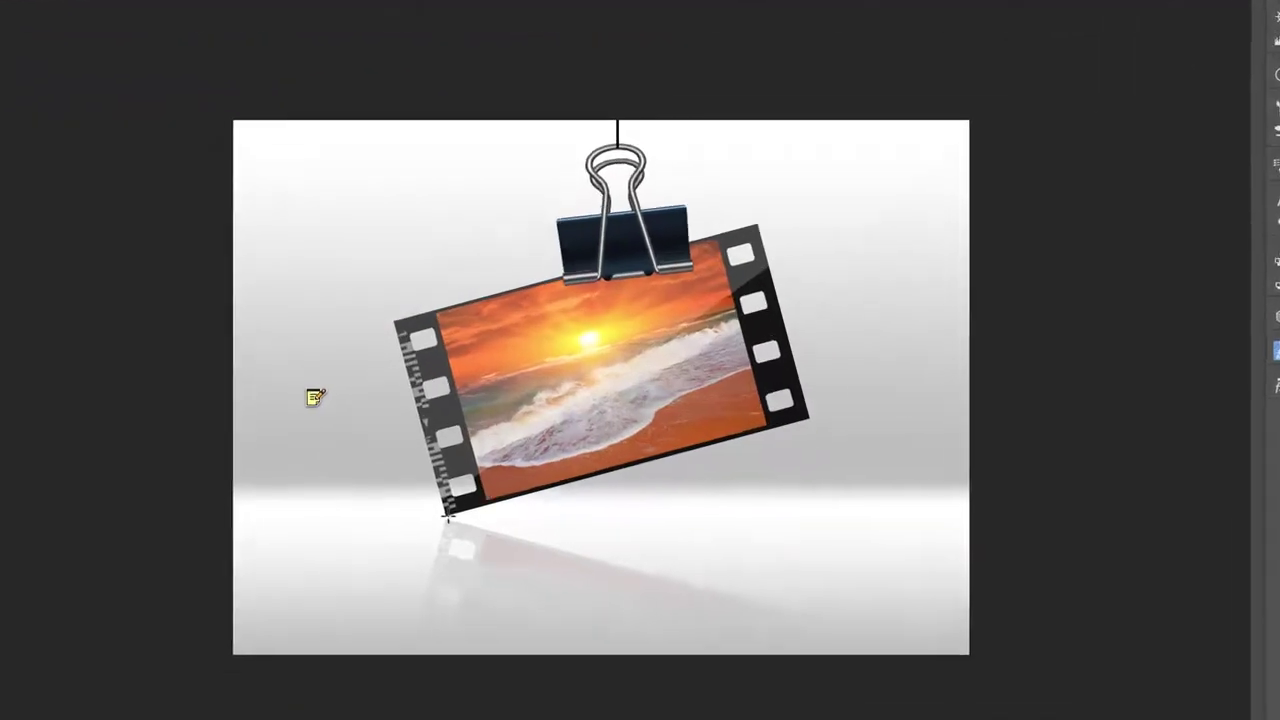
drag(436, 493, 680, 495)
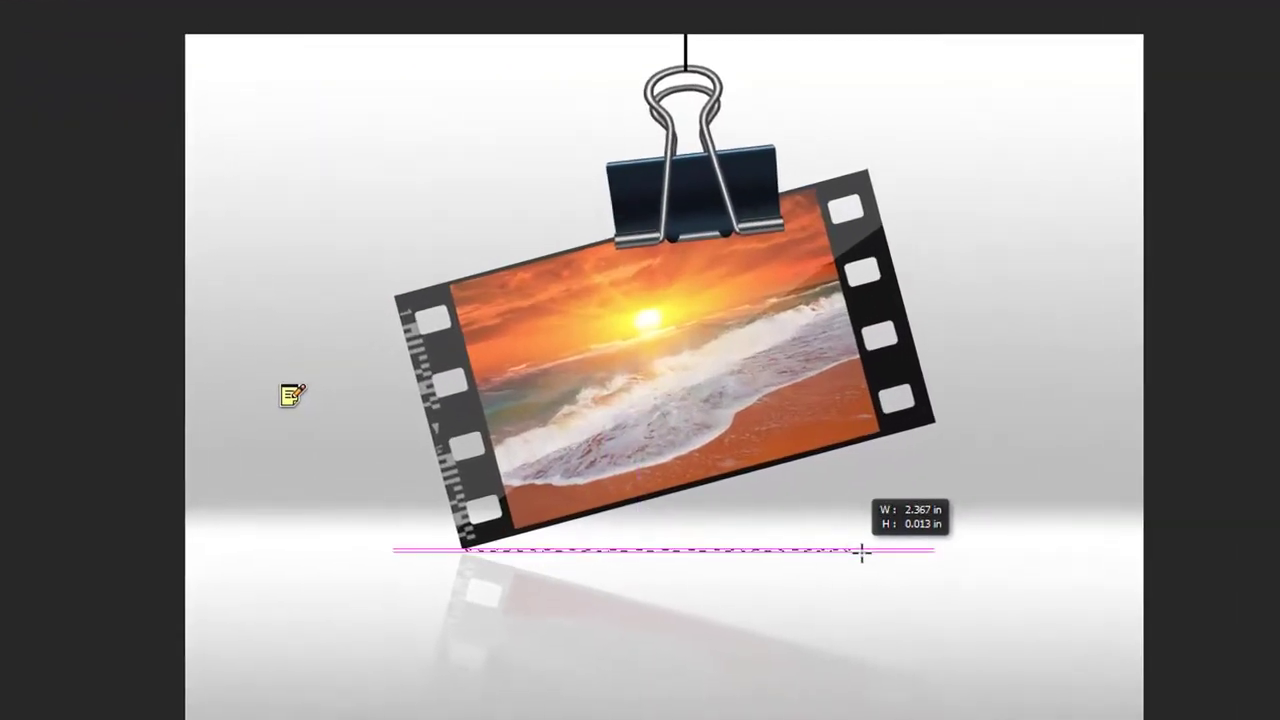
mouse_move(862, 551)
mouse_down()
mouse_move(946, 557)
mouse_move(928, 563)
mouse_up()
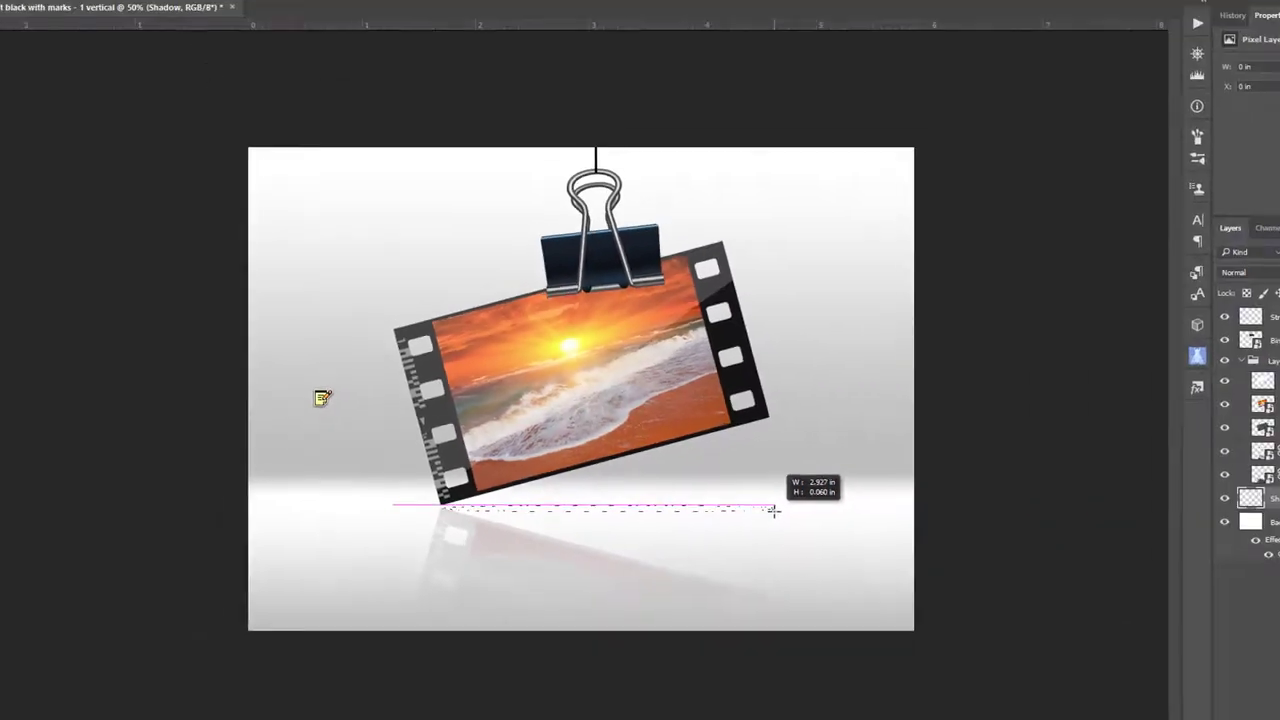
drag(928, 563, 730, 497)
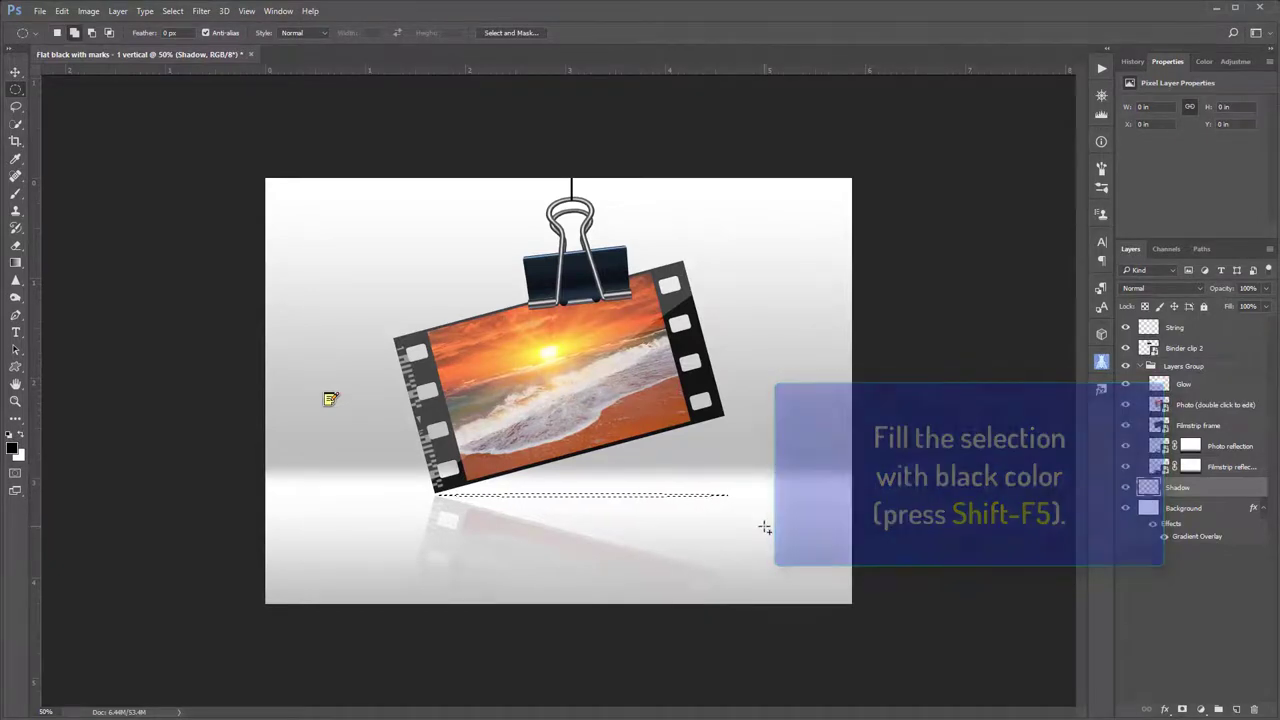
Fill the ellipse with black and deselect.
key(shift+F5)
click(735, 234)
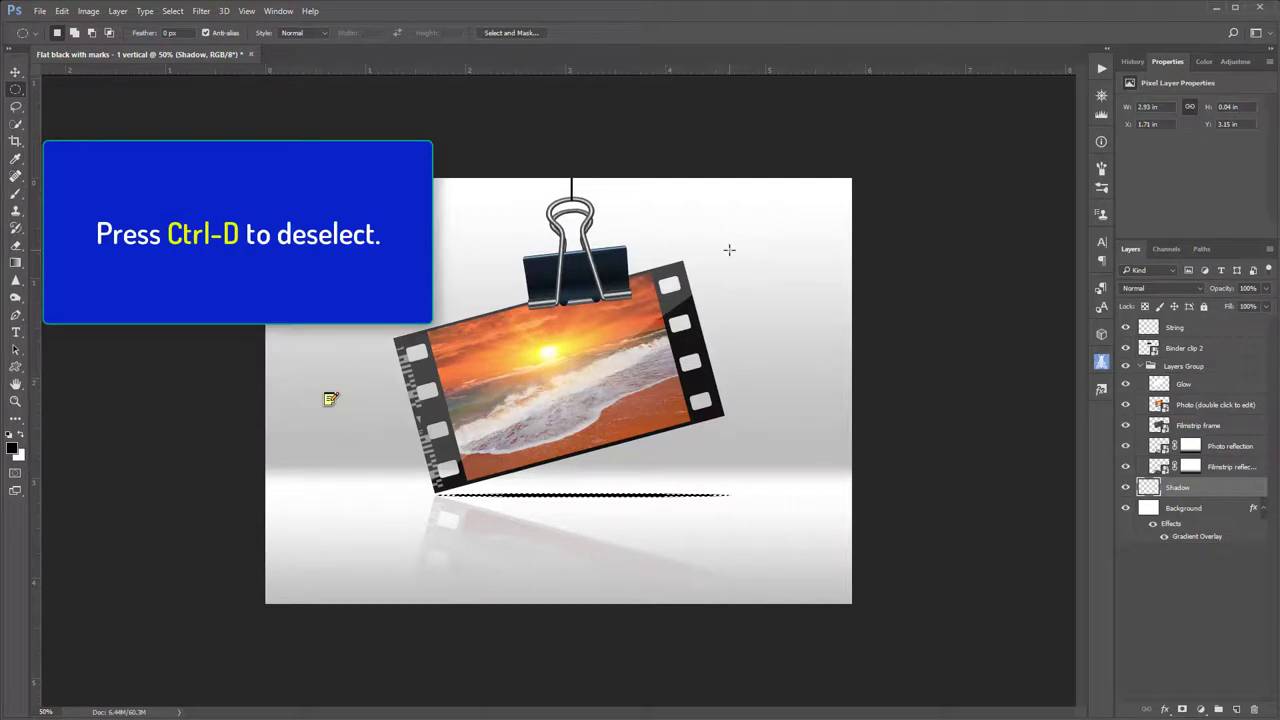
key(ctrl+d)
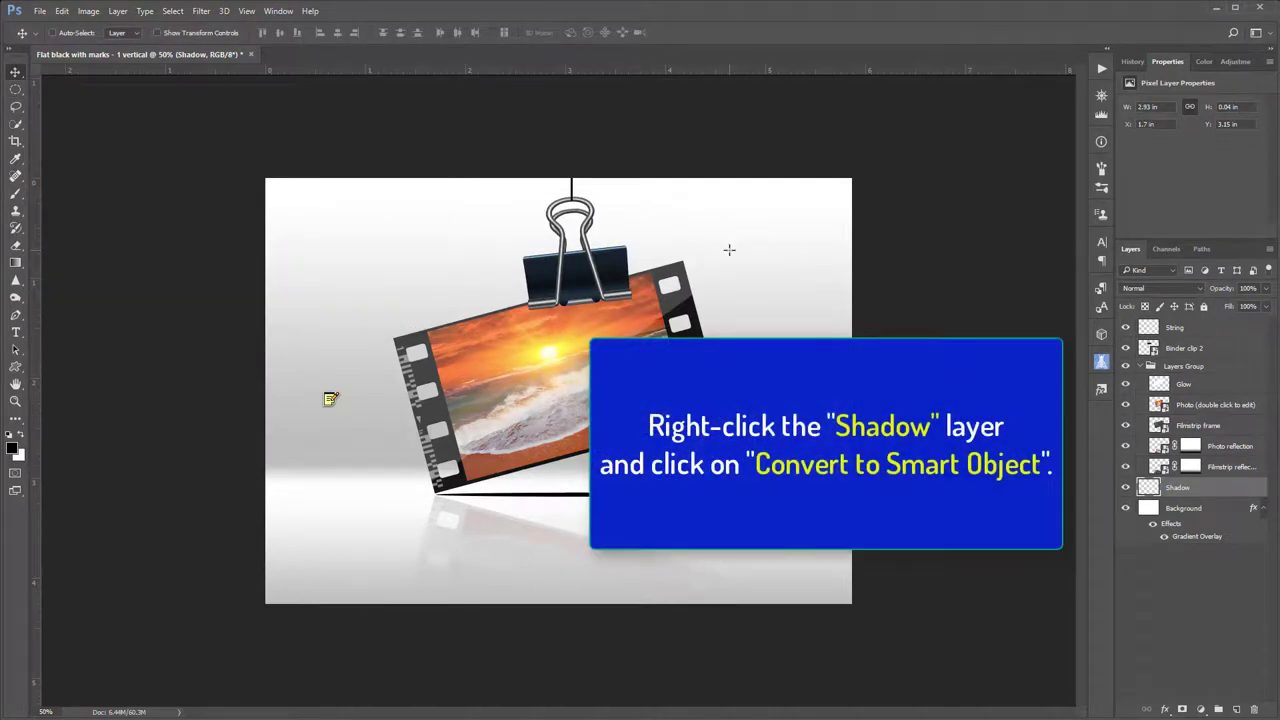
Turn the Shadow layer into a smart object with a 4-pixel Gaussian Blur at 50% opacity.
right_click(1207, 491)
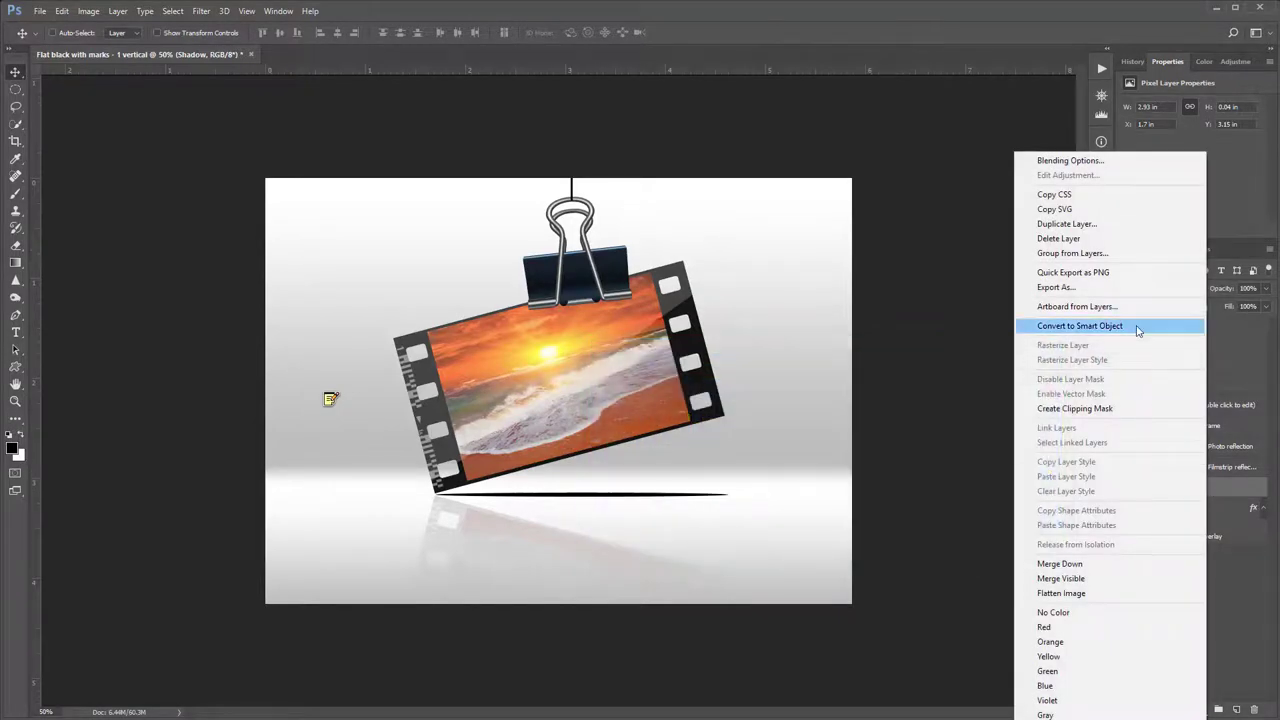
click(1138, 330)
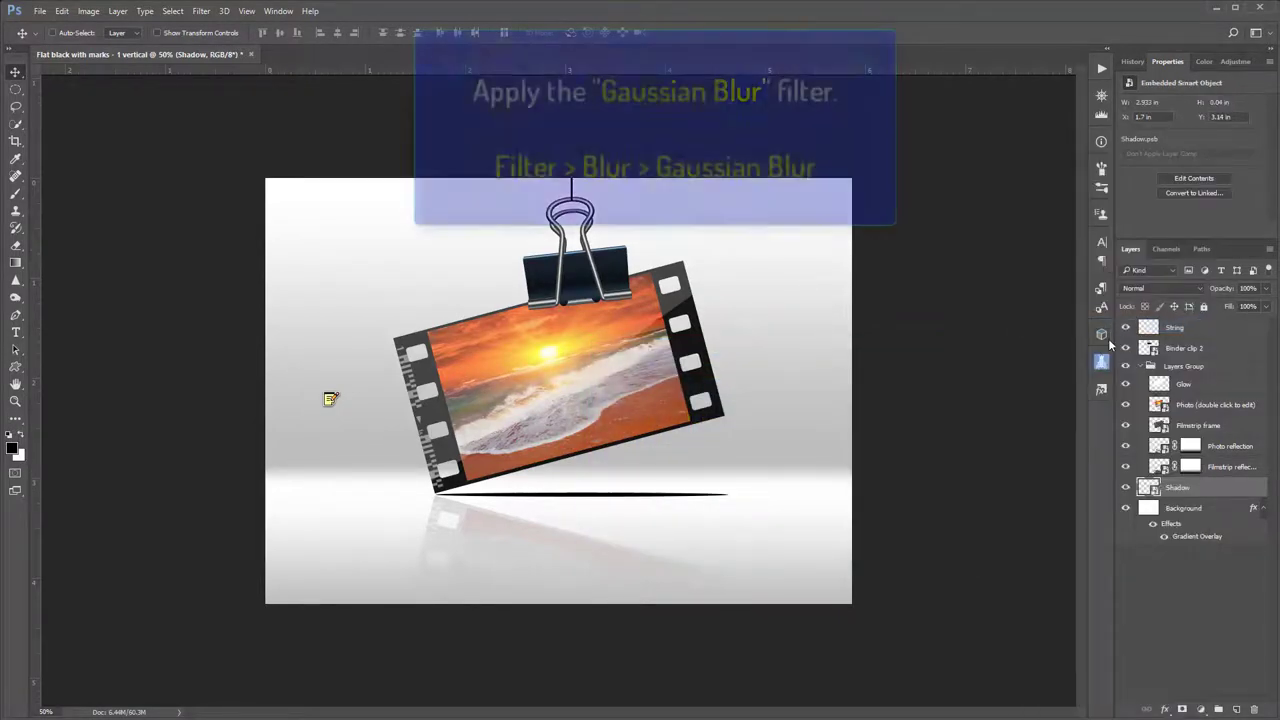
click(201, 11)
mouse_move(207, 157)
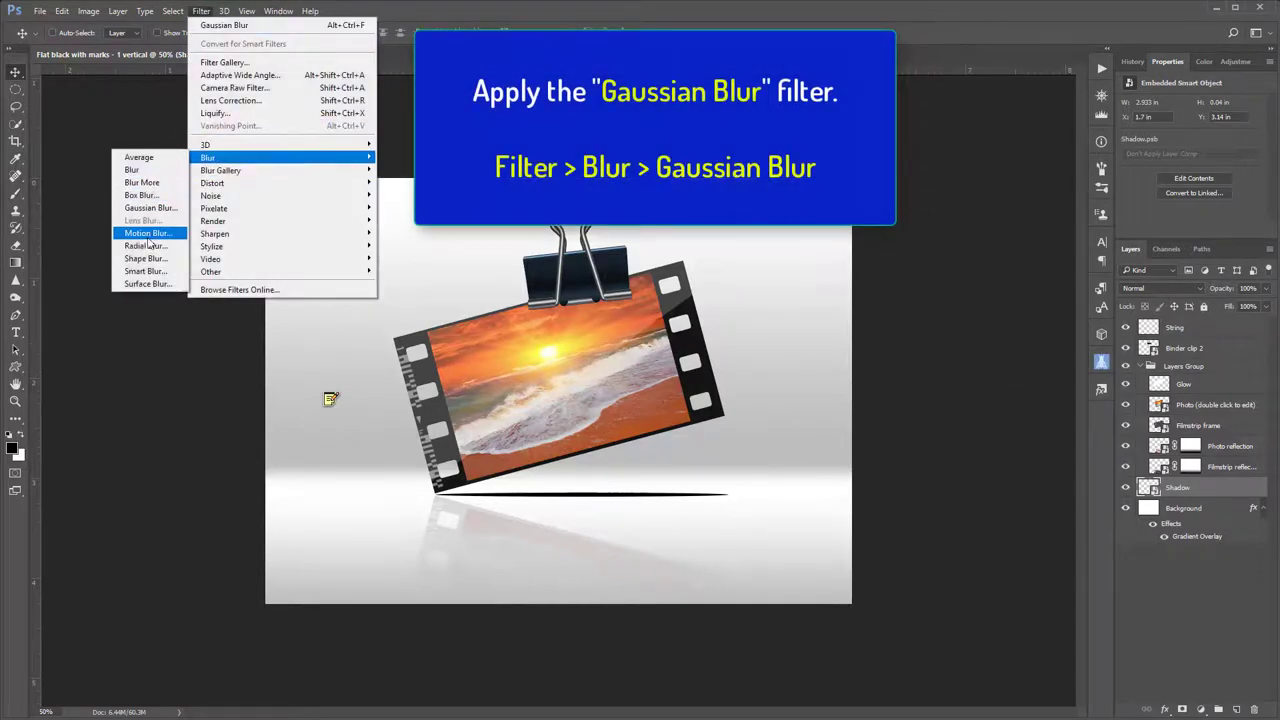
click(151, 207)
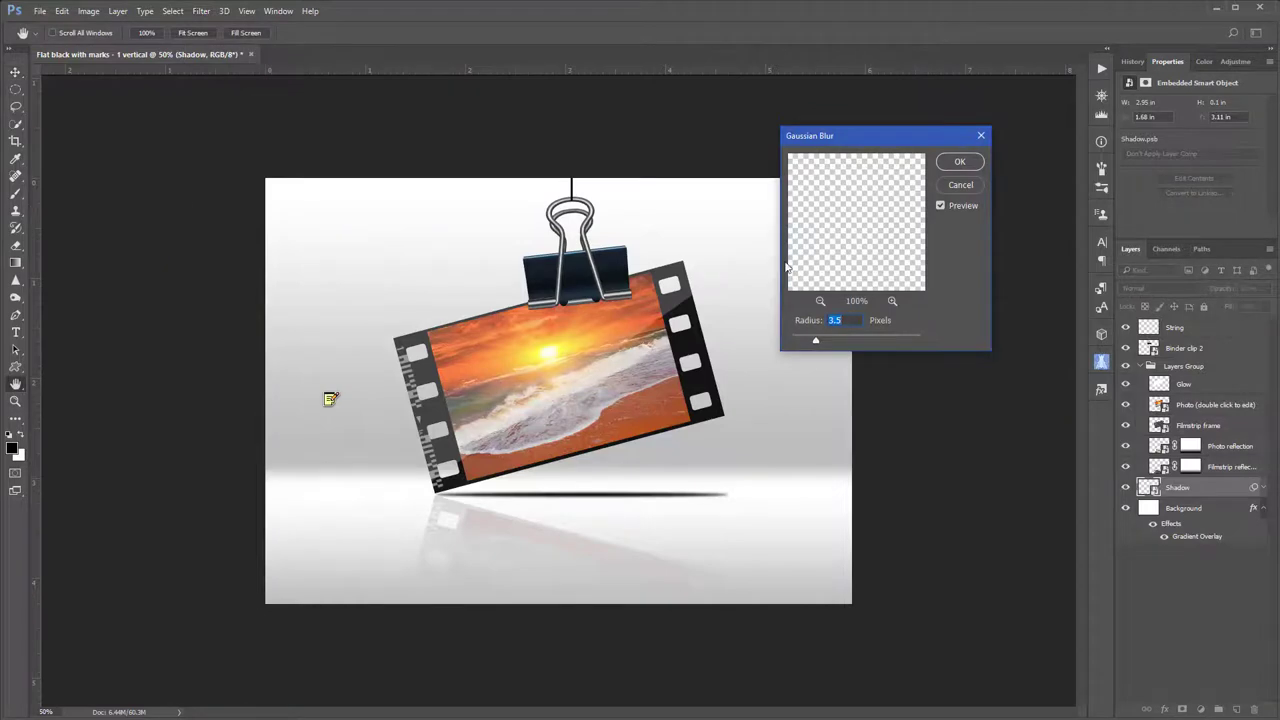
text(4)
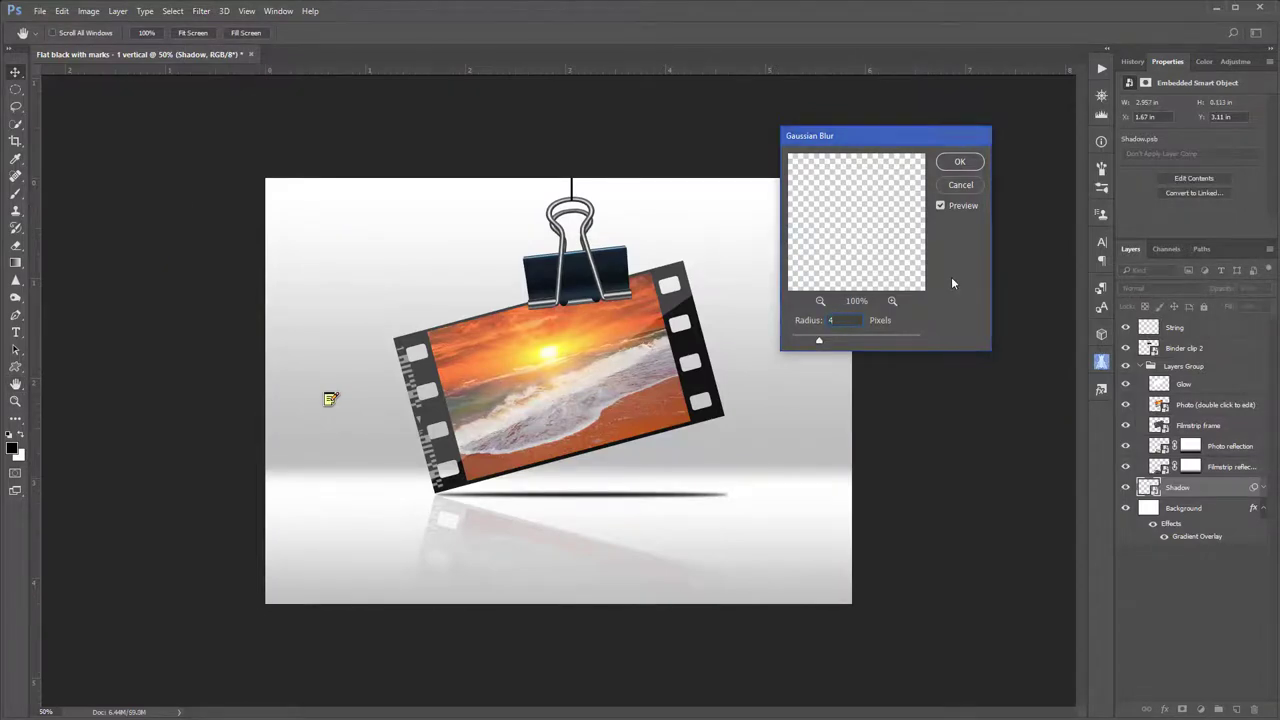
key(Return)
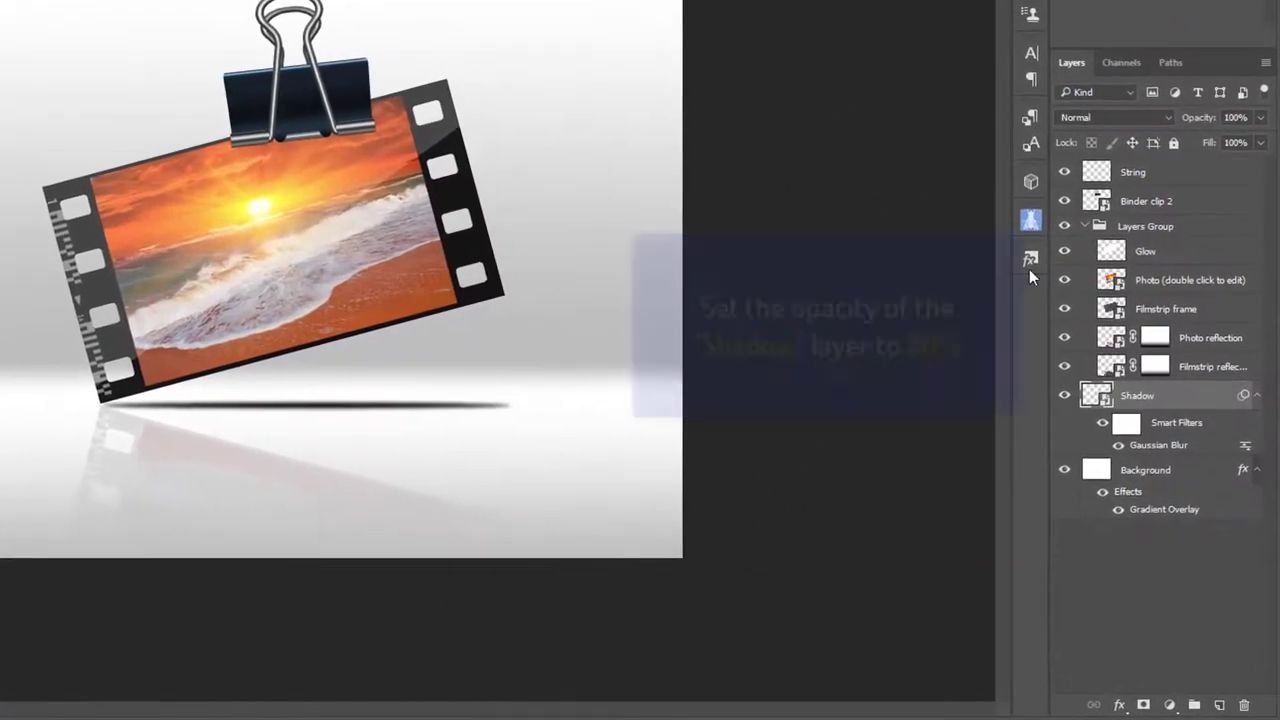
drag(1261, 117, 1217, 138)
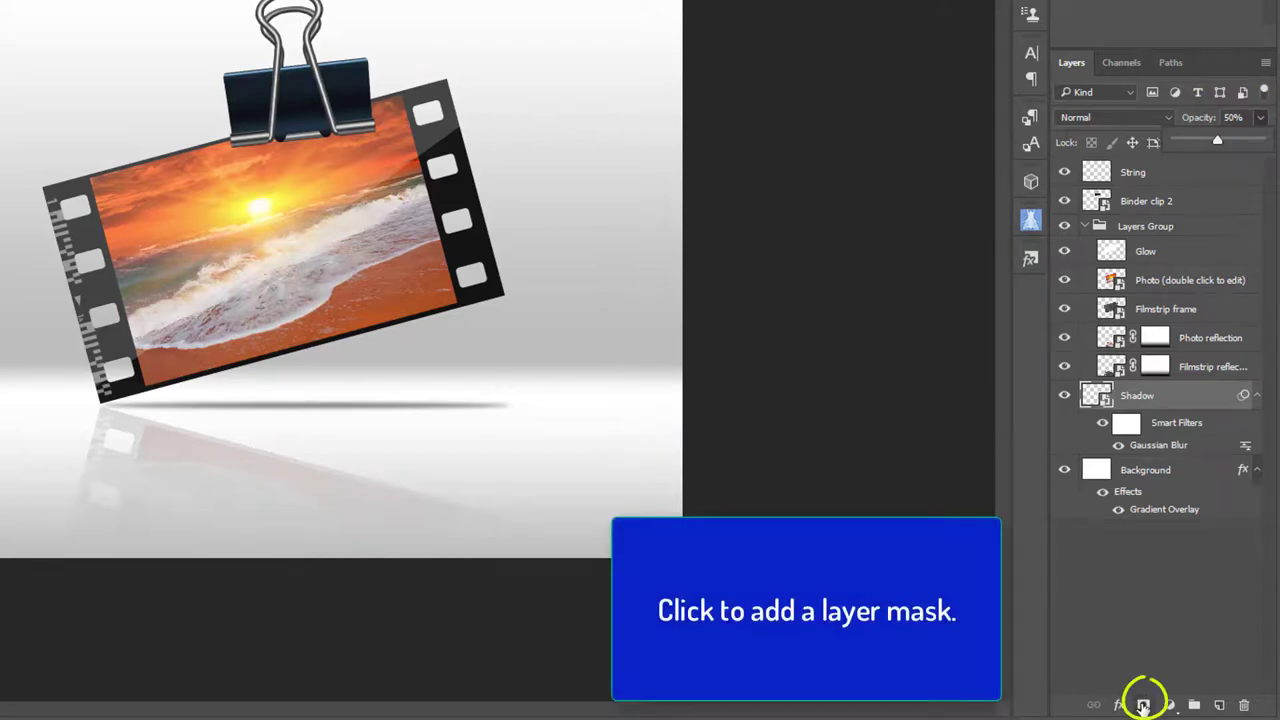
Add a layer mask to Shadow and fade its right side with a gradient.
click(1143, 705)
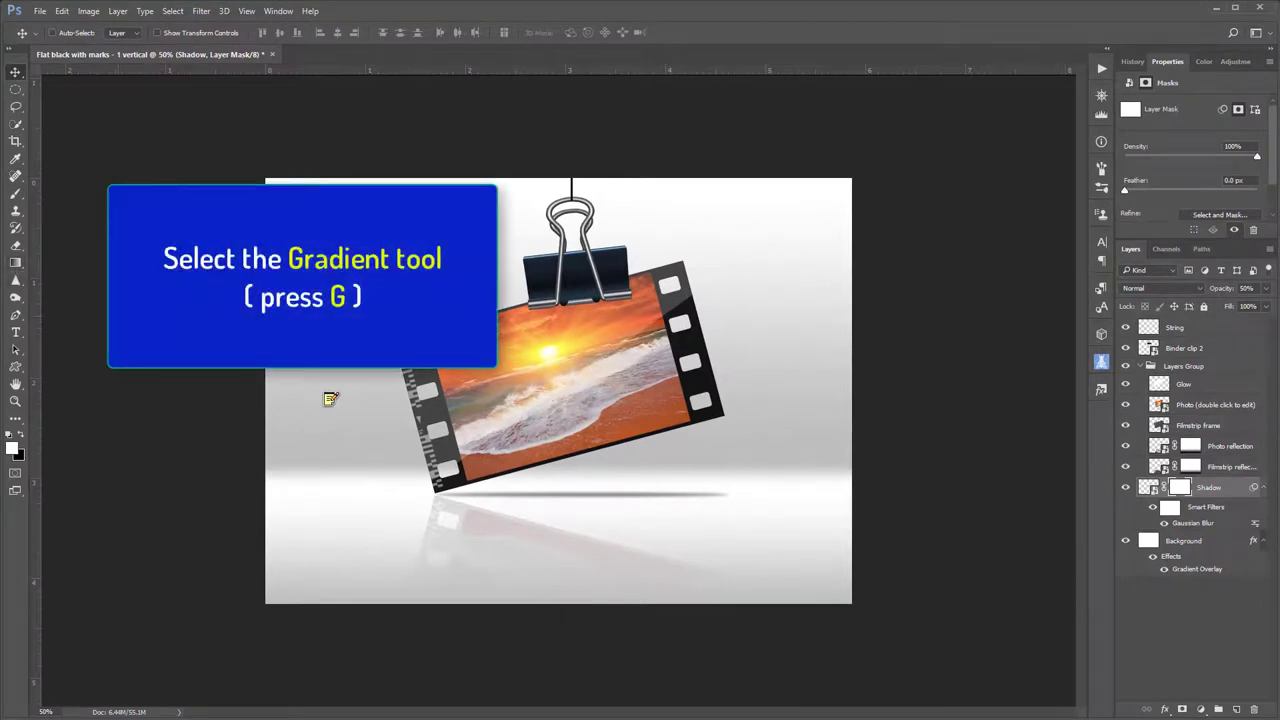
key(g)
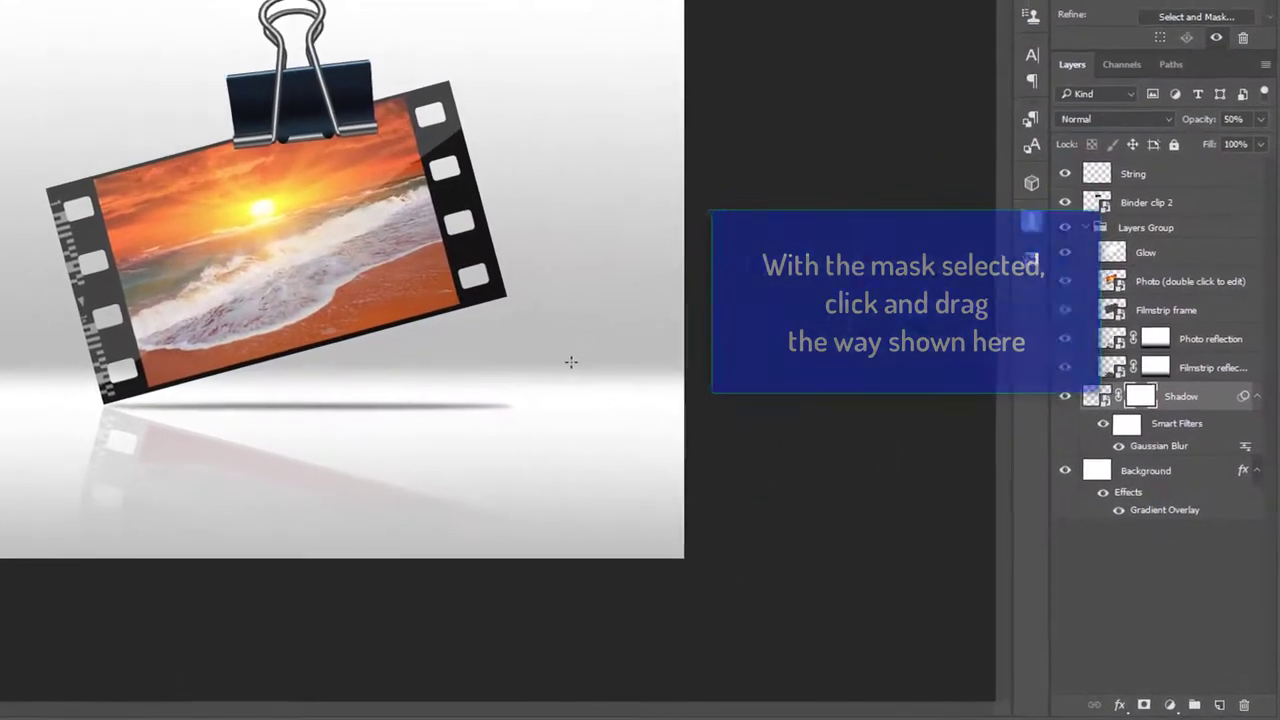
drag(518, 463, 770, 463)
drag(563, 357, 563, 357)
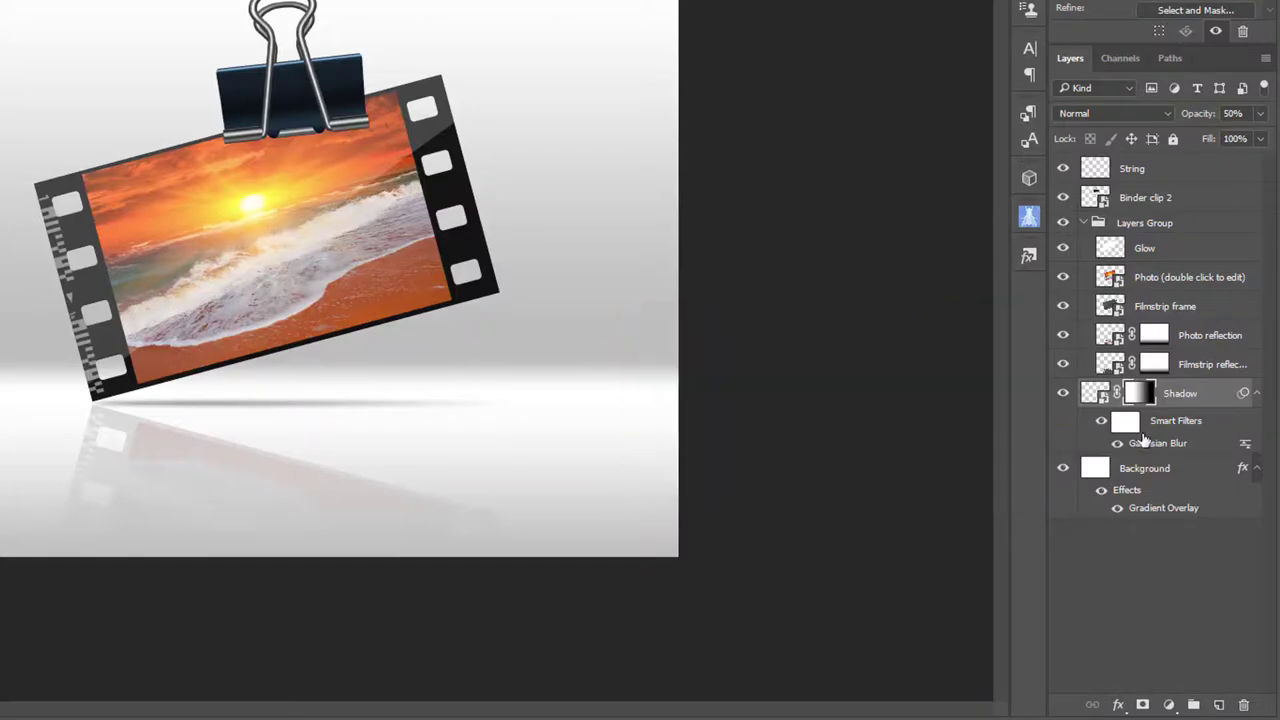
Drag a gradient on the Smart Filters mask to fade the shadow's blur.
click(1127, 425)
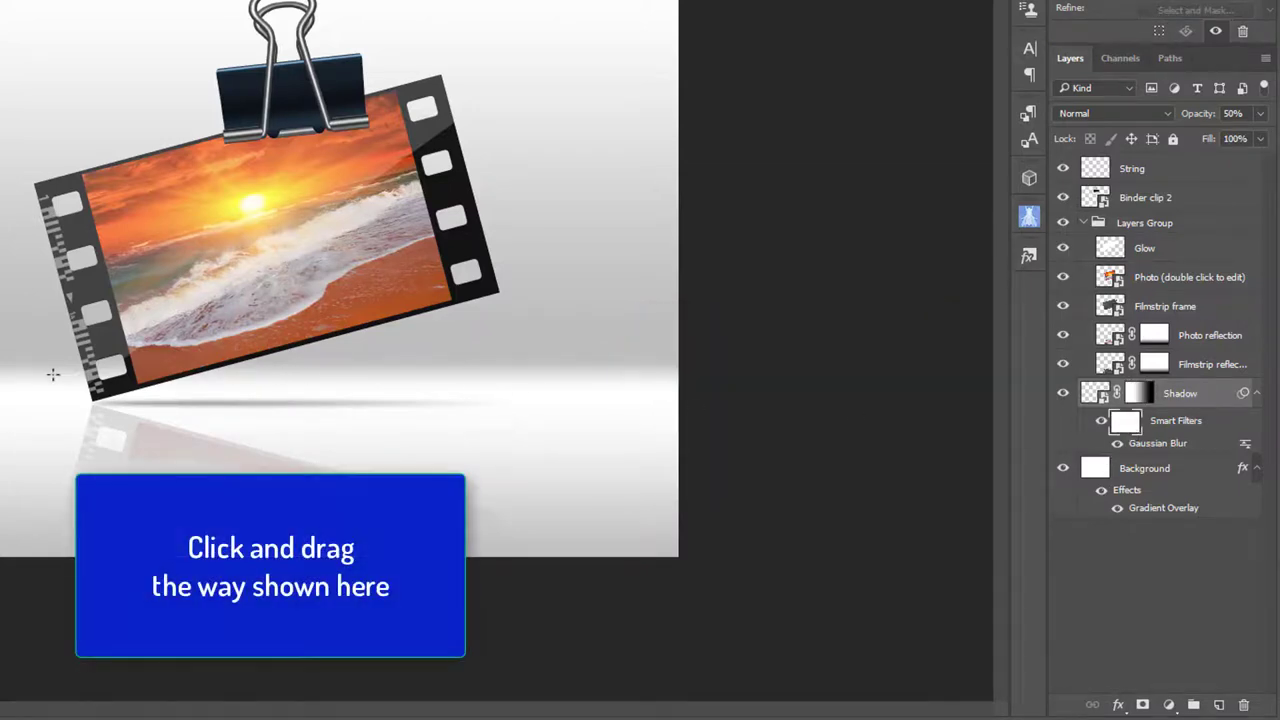
drag(38, 375, 394, 371)
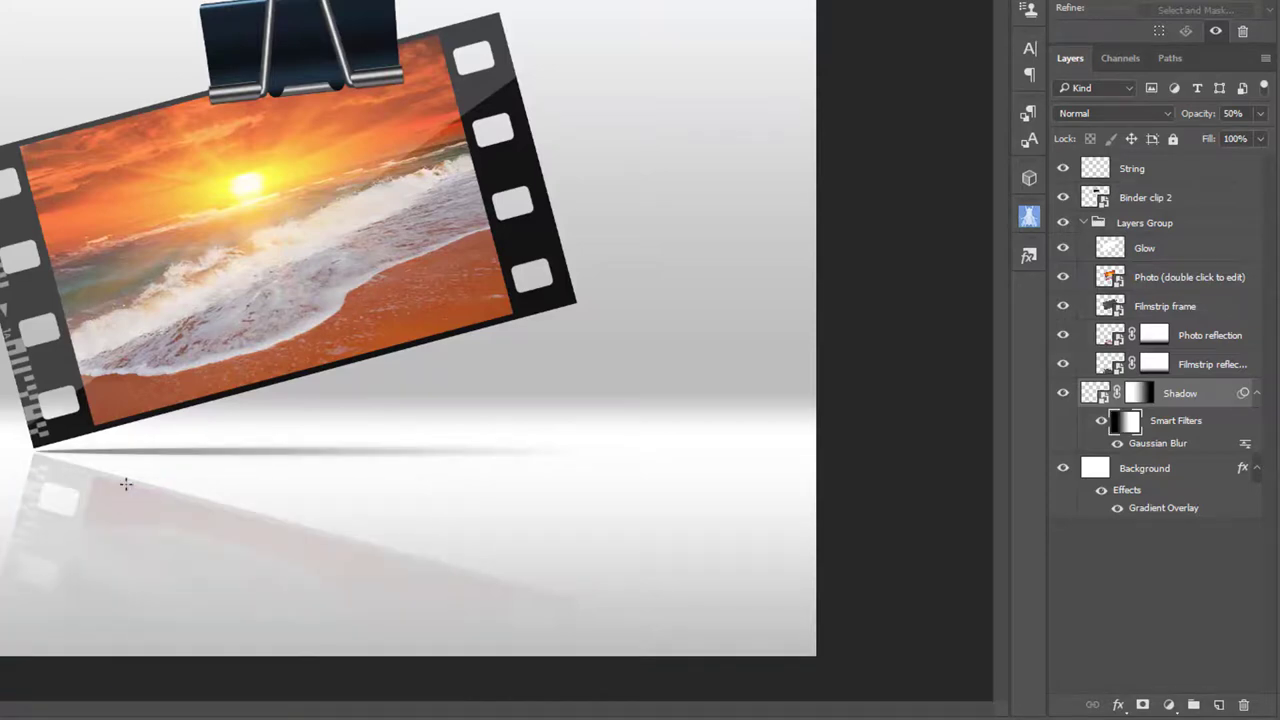
key(ctrl+minus)
key(ctrl+minus)
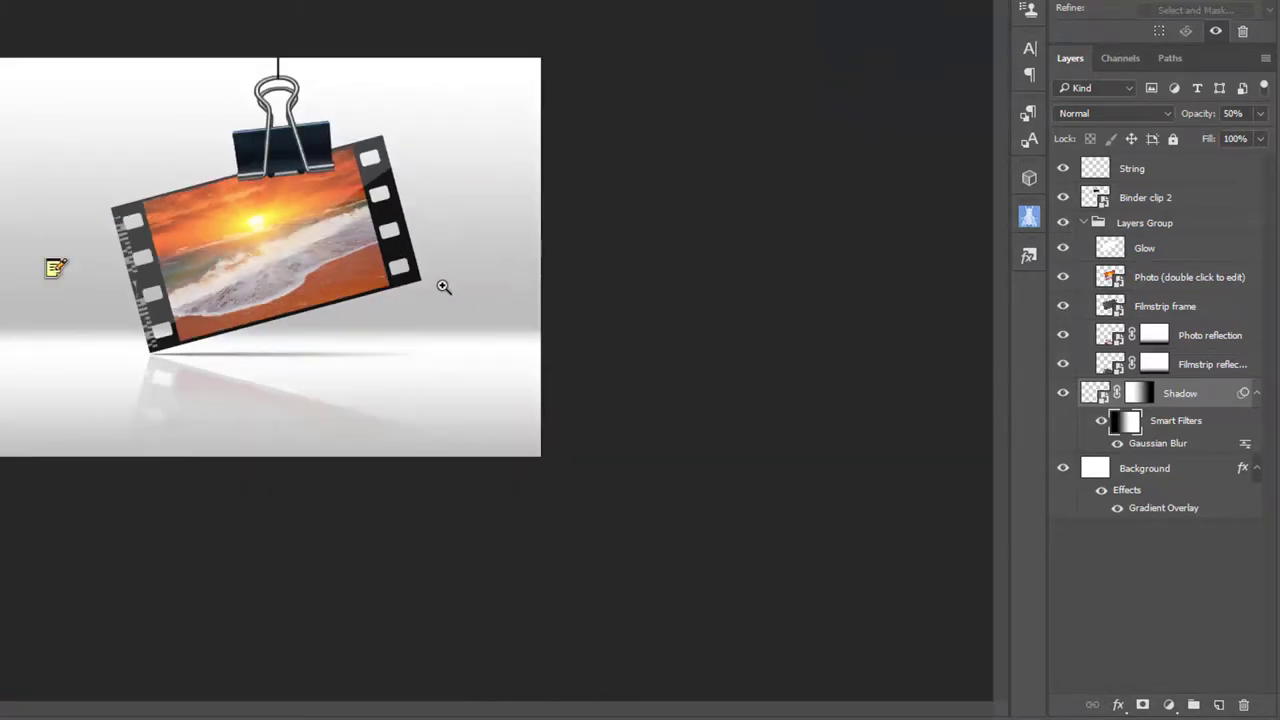
key(ctrl+plus)
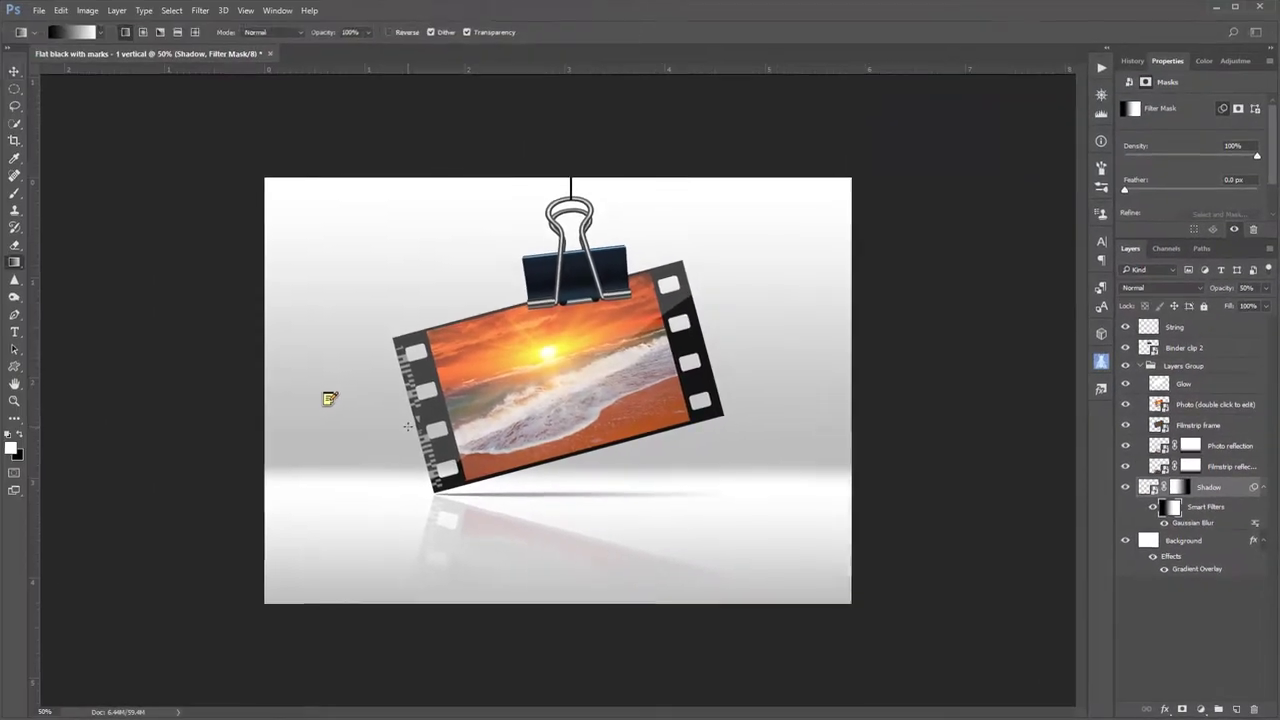
Free-transform Binder clip 2 down from 15% to about 12%.
right_click(330, 401)
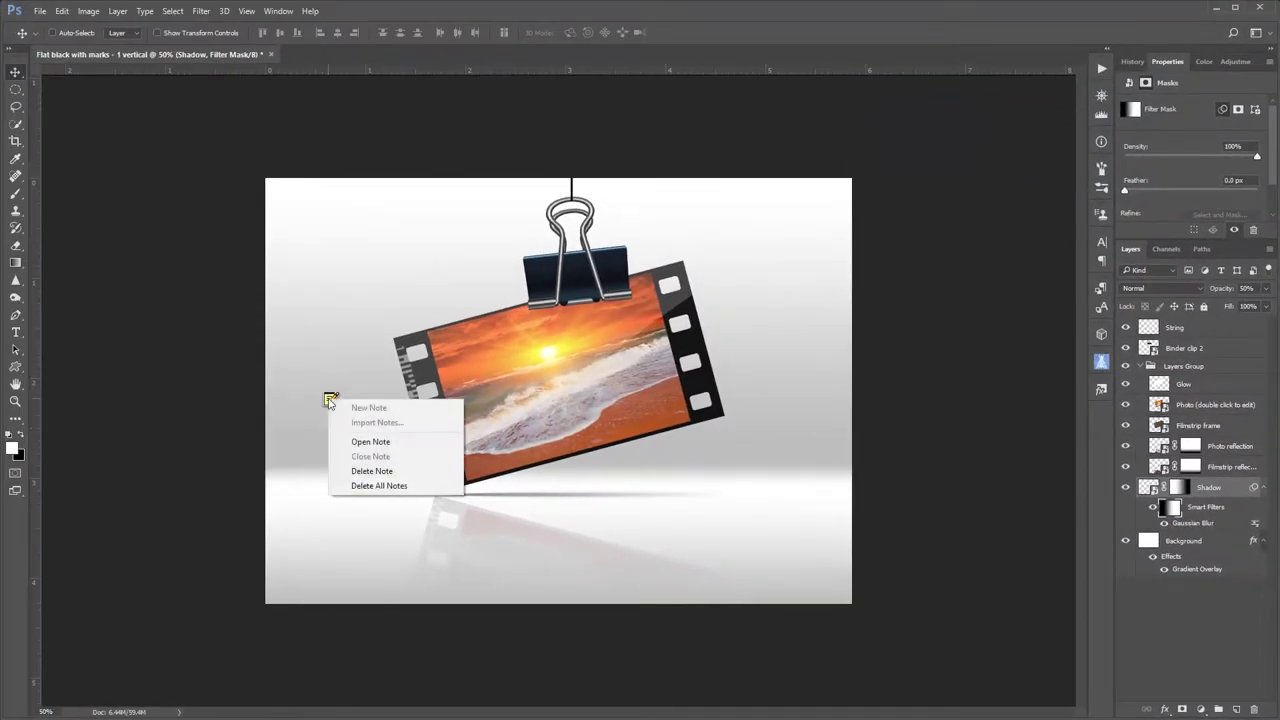
click(375, 476)
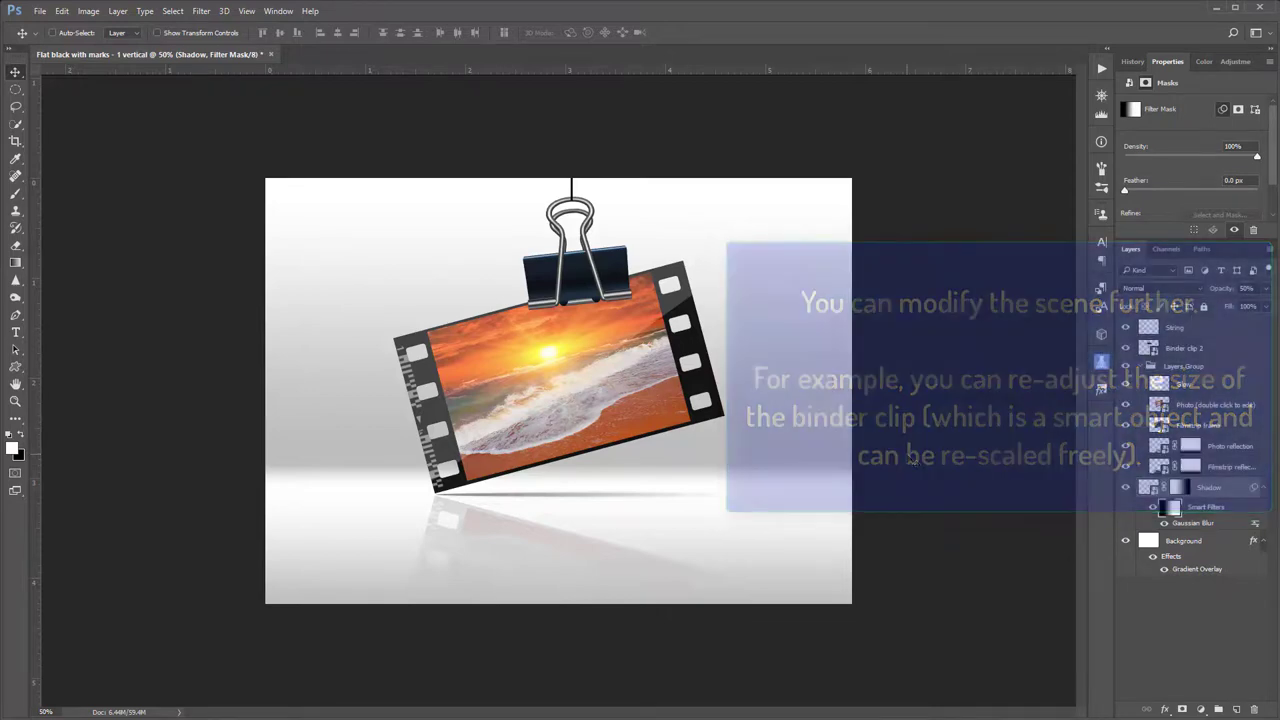
drag(620, 189, 598, 232)
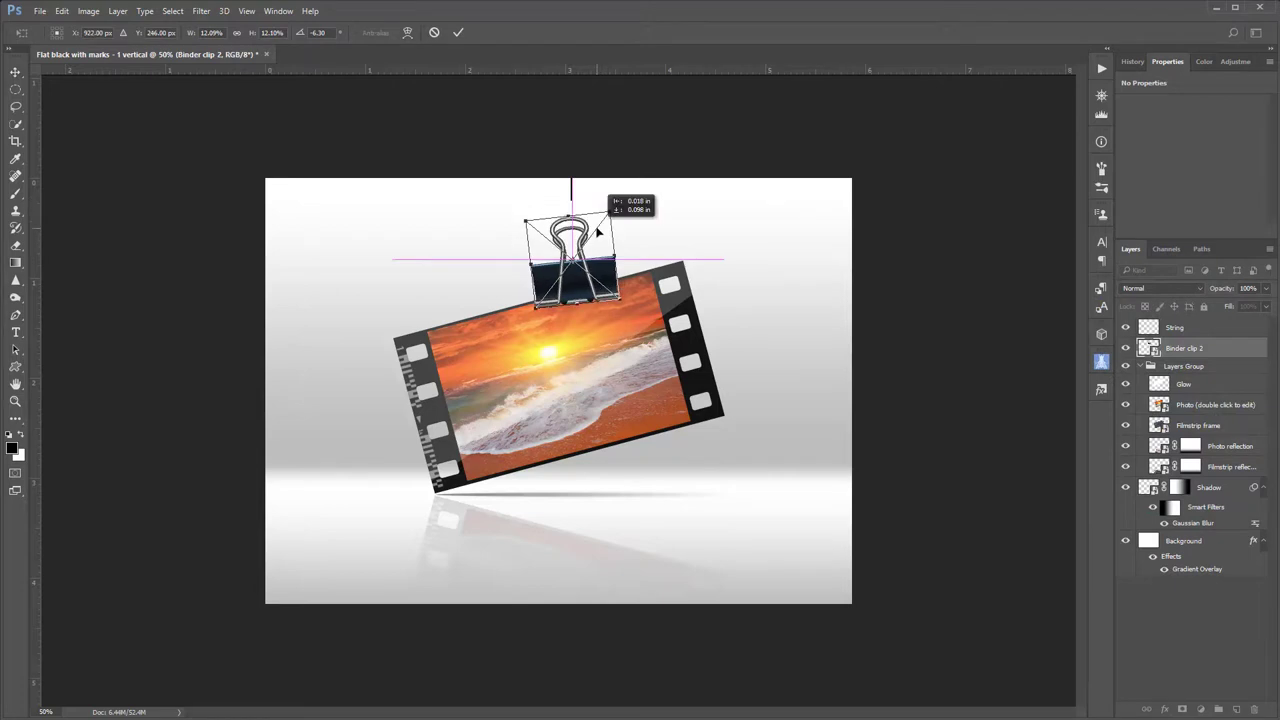
key(Return)
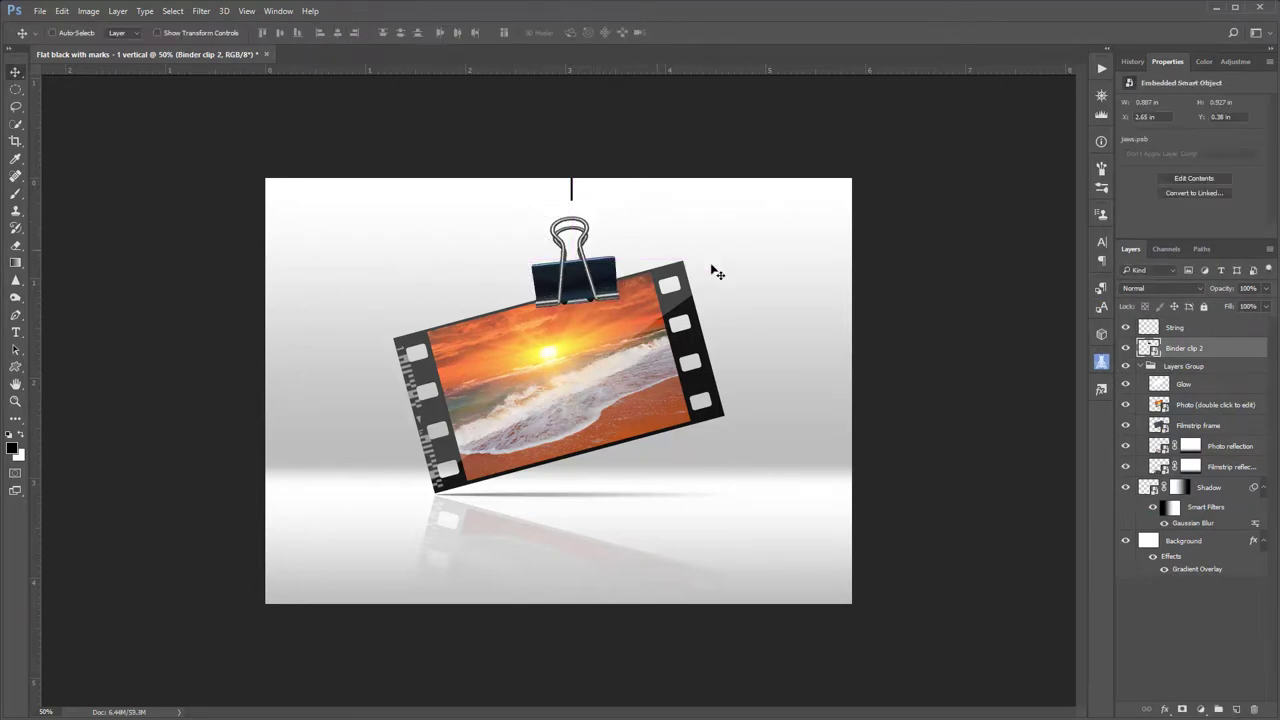
Stretch the String layer down to reach the binder clip's loop, nudging it slightly left.
click(1175, 328)
key(ctrl+t)
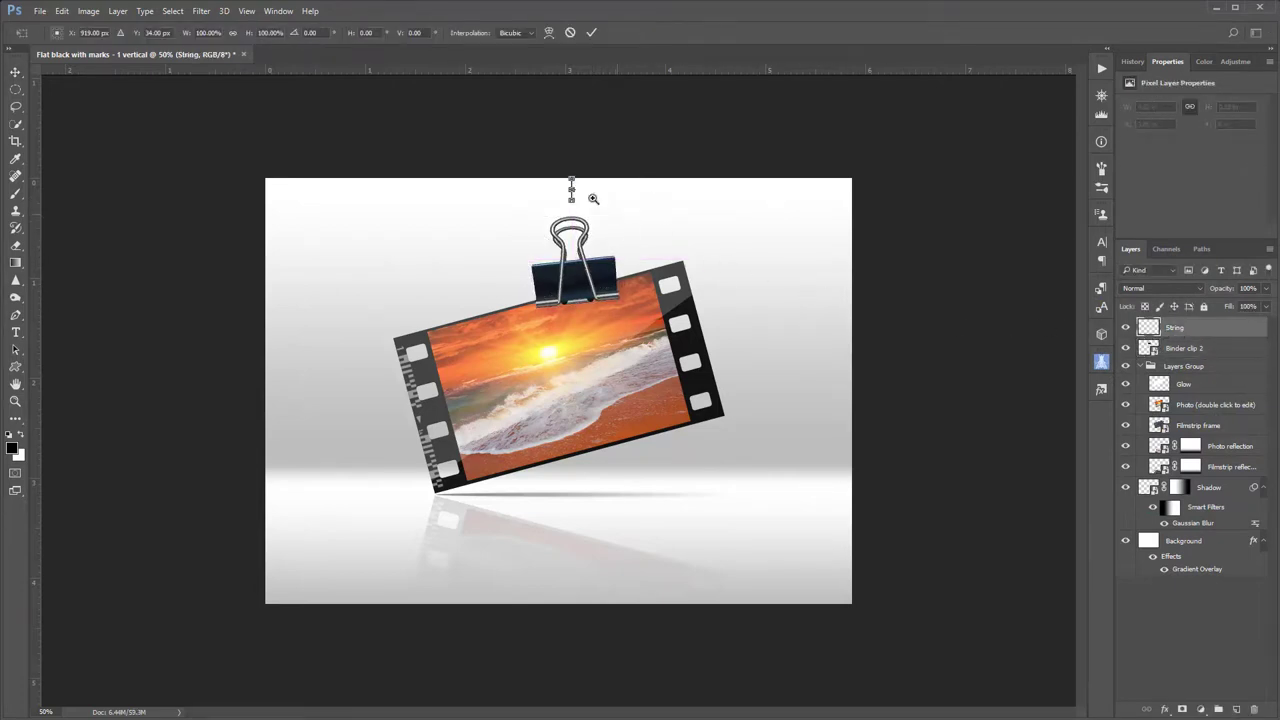
ctrl+click(578, 191)
ctrl+click(541, 338)
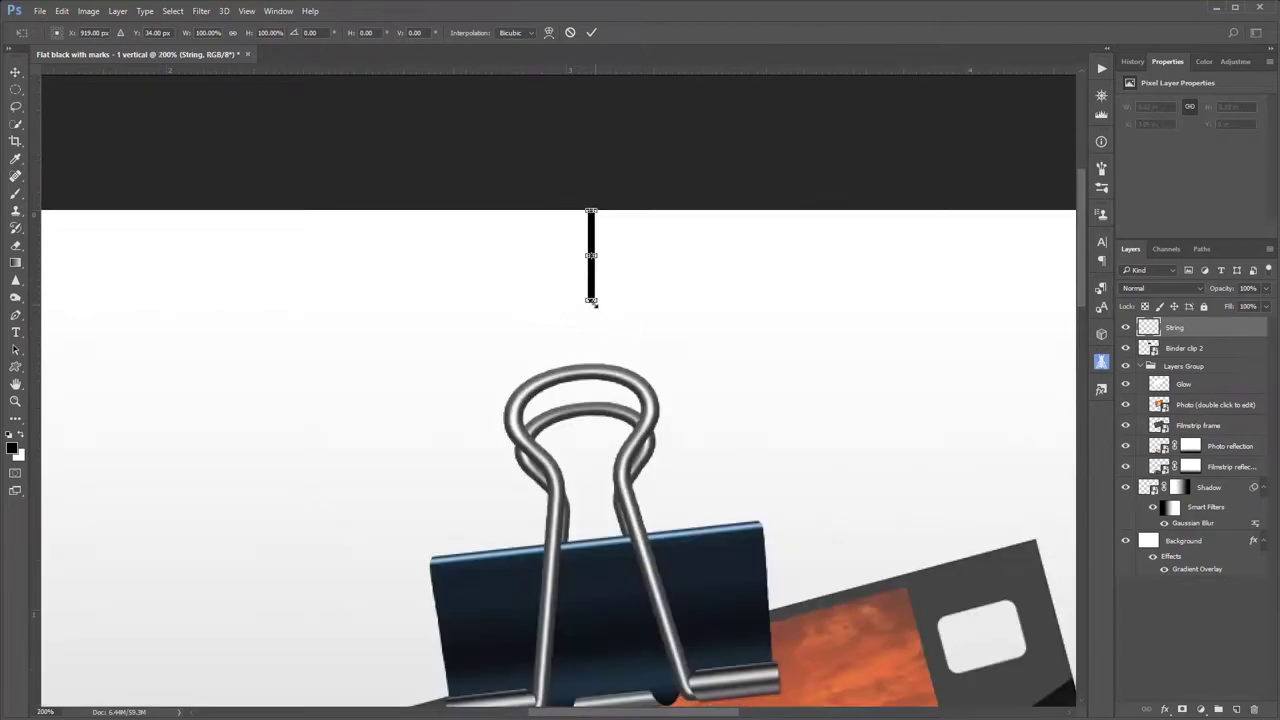
drag(591, 300, 594, 376)
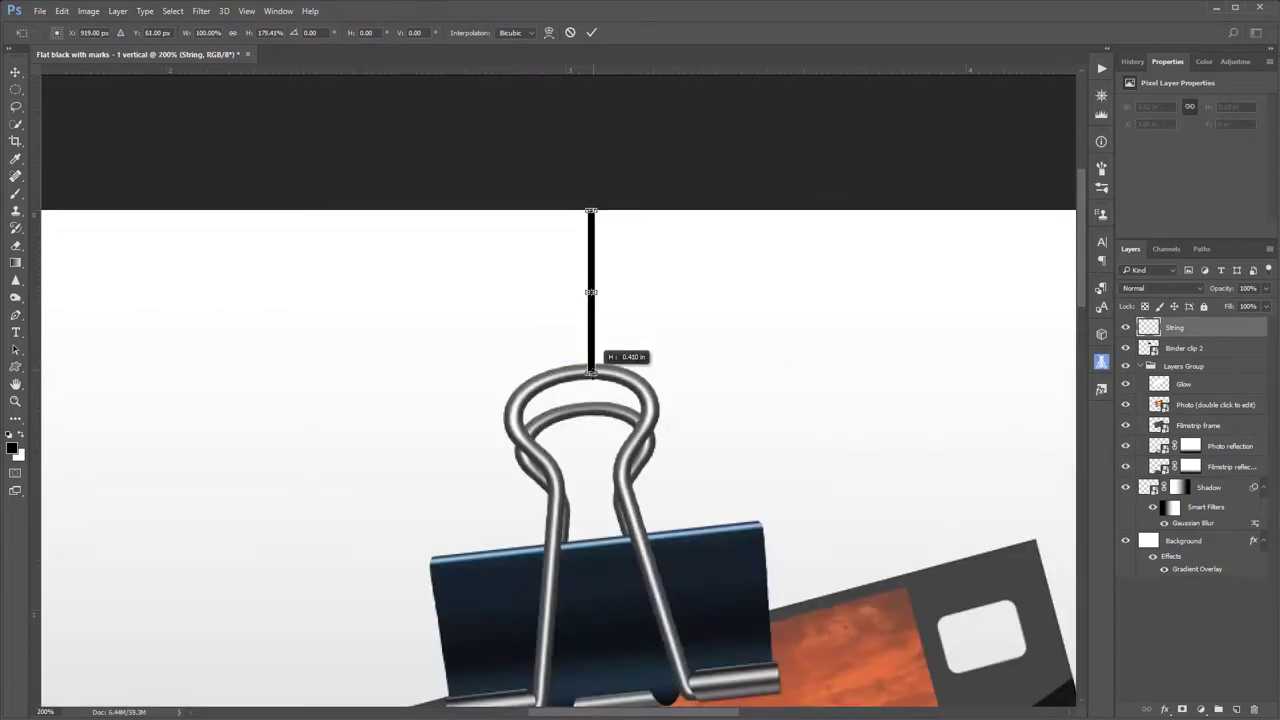
drag(591, 300, 584, 300)
key(Return)
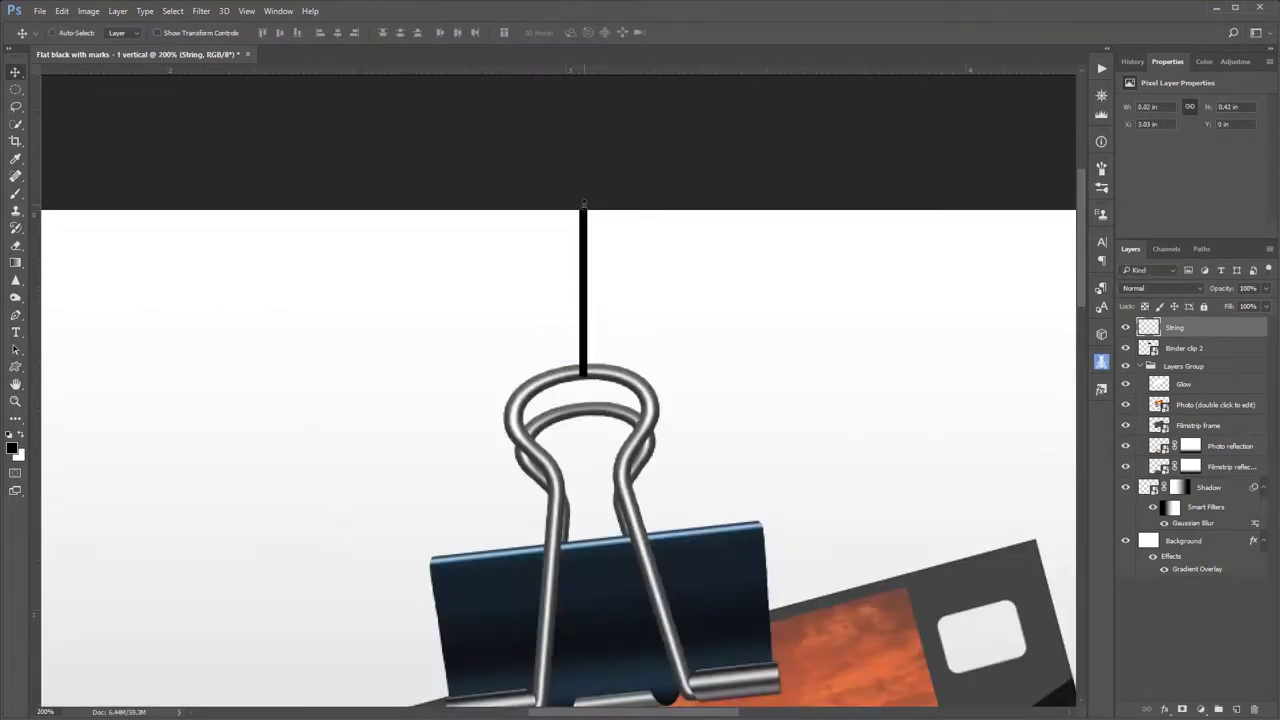
key(ctrl+0)
key(ctrl+minus)
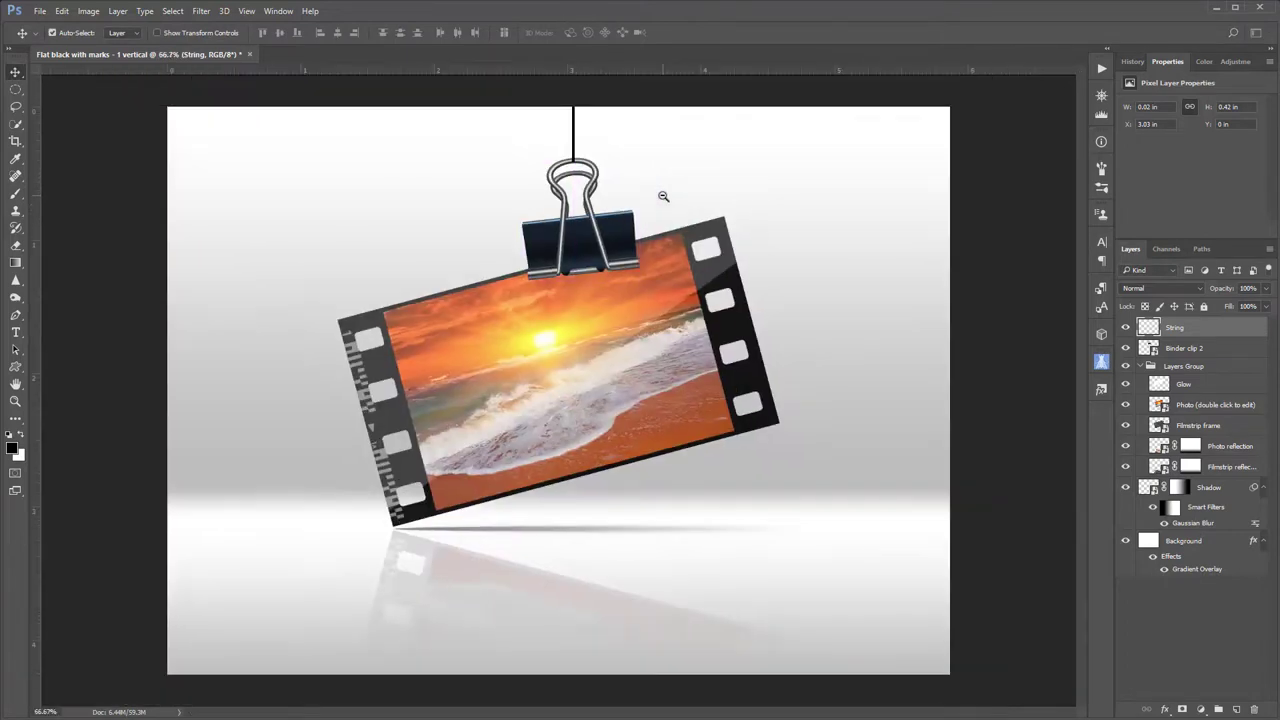